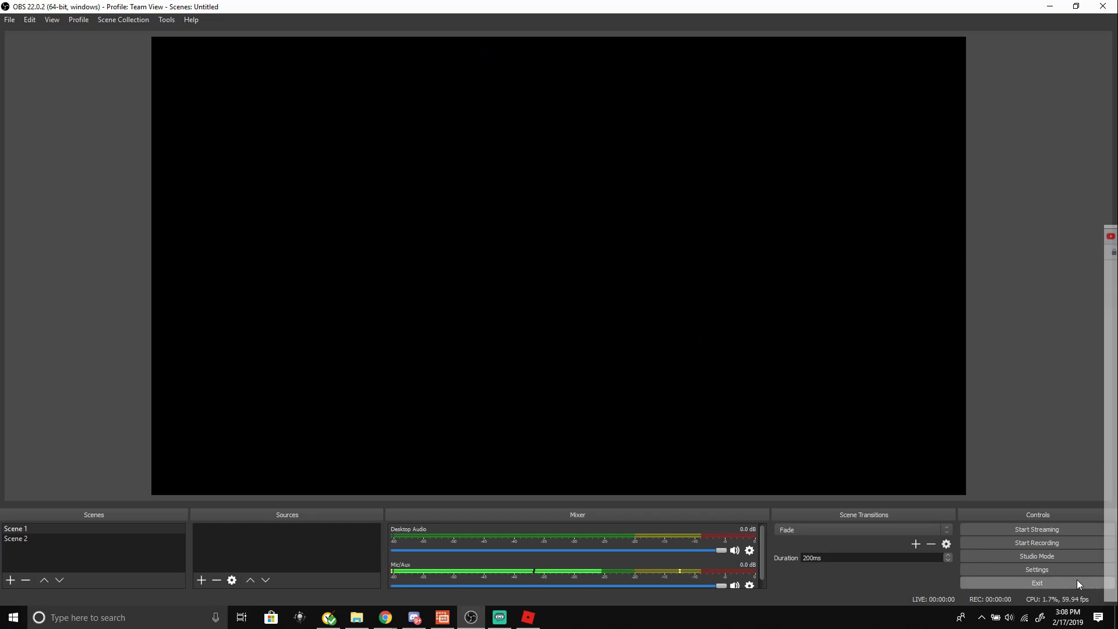
# Open the program settings and look through the general options.
pyautogui.click(1035, 570)
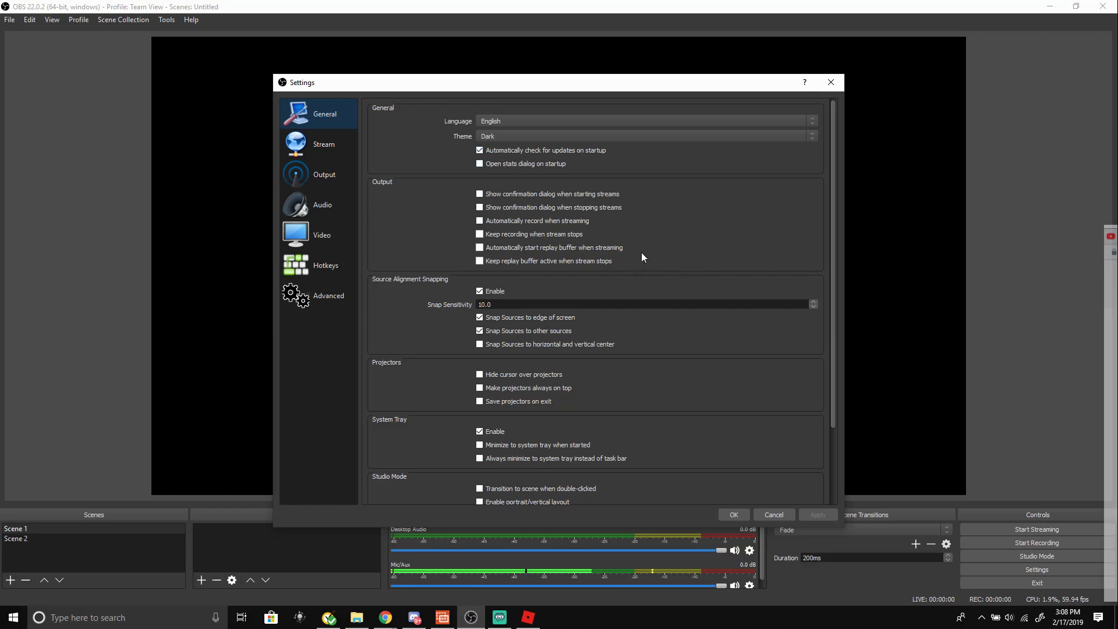
pyautogui.scroll(-4, 642, 254)
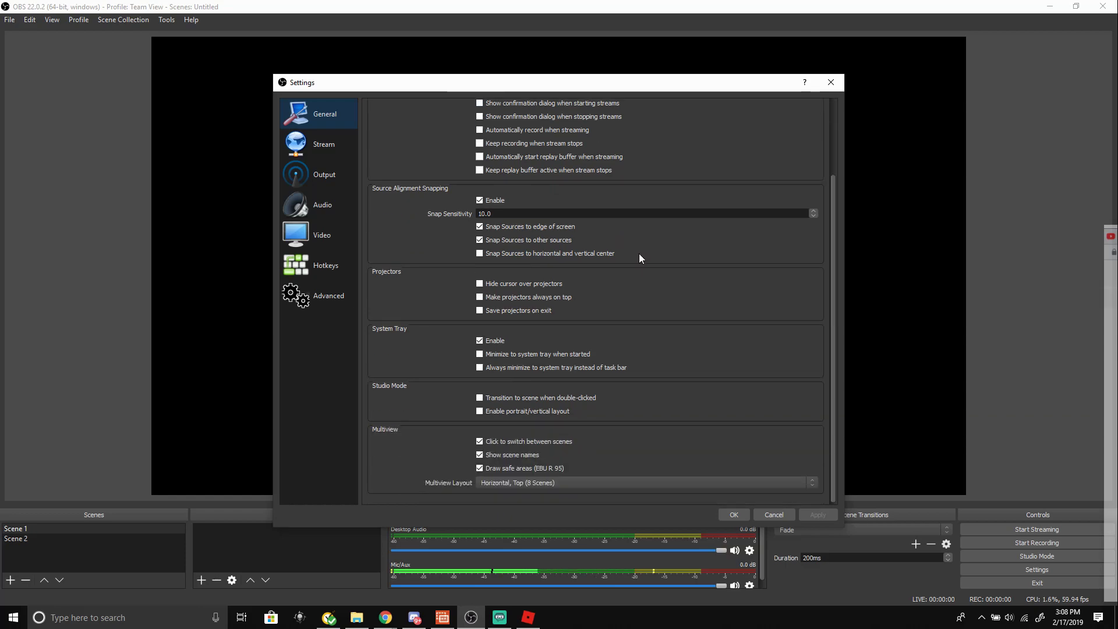
pyautogui.scroll(4, 629, 263)
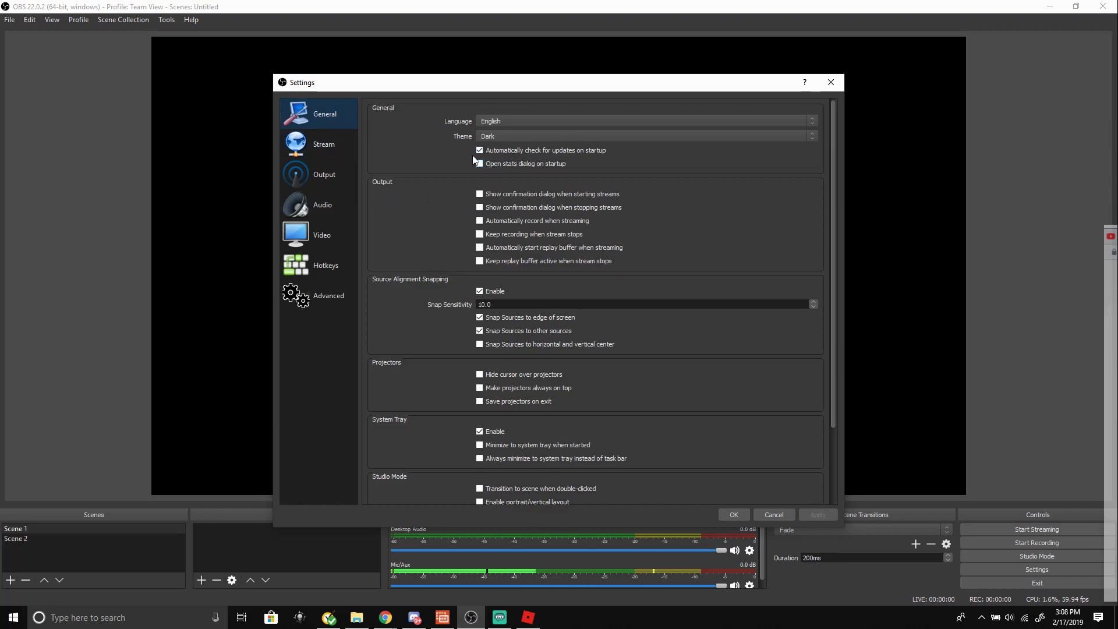
pyautogui.scroll(-3, 658, 318)
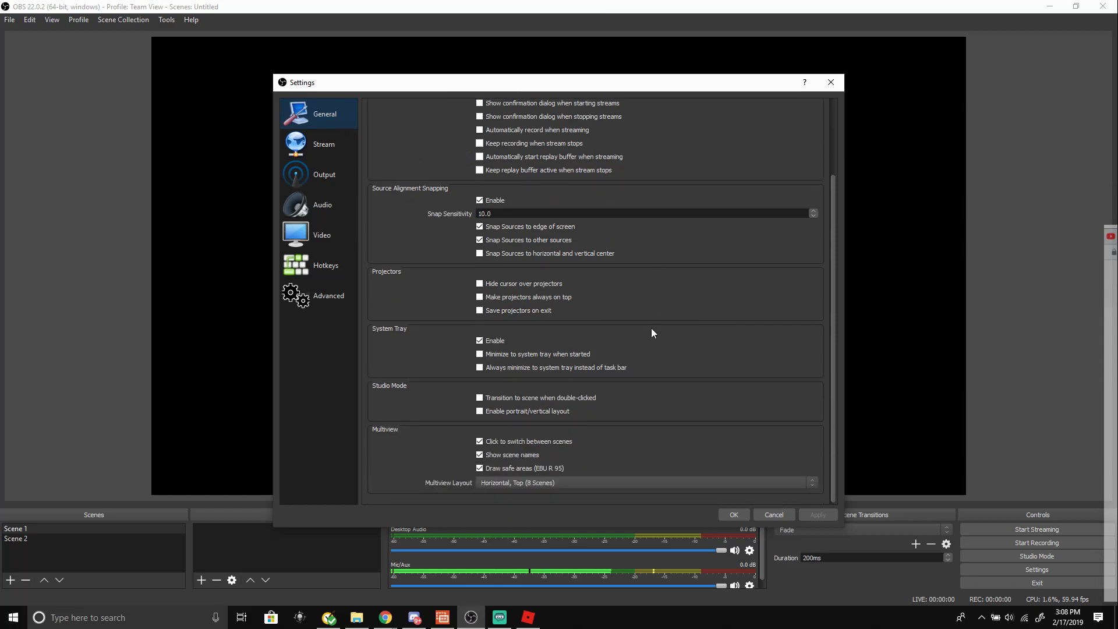
pyautogui.scroll(3, 637, 342)
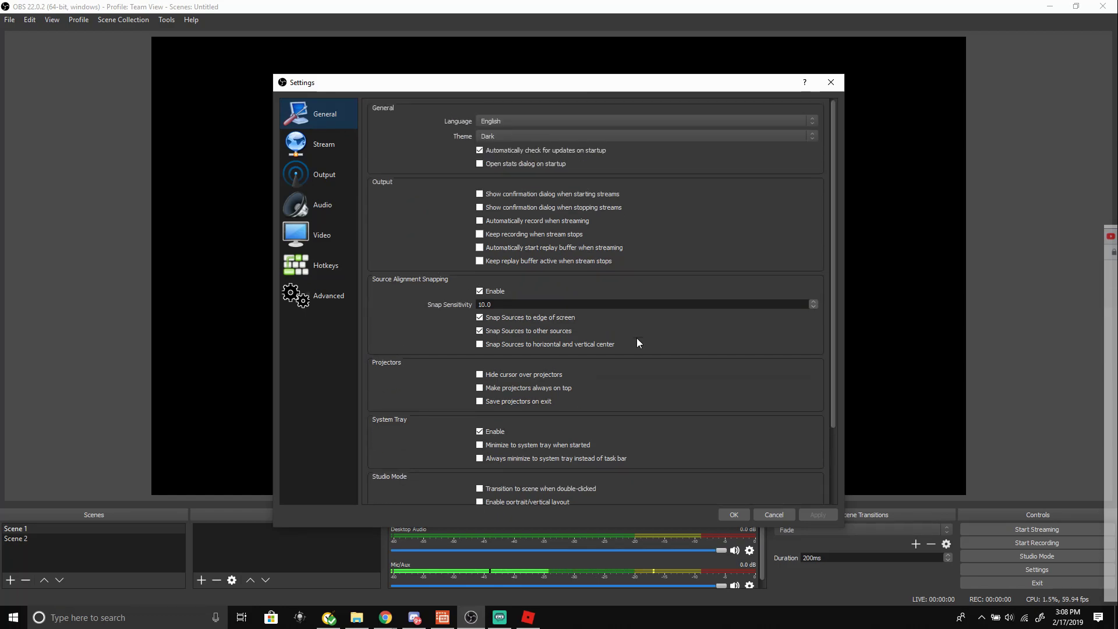
# Open the stream settings and review the available stream types and streaming services.
pyautogui.click(323, 146)
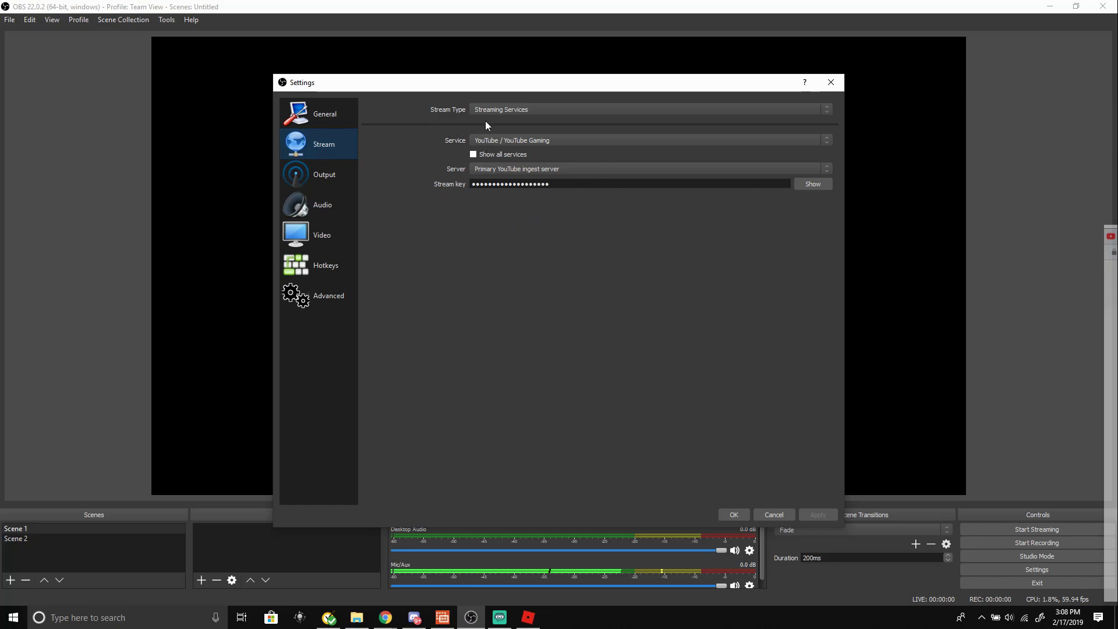
pyautogui.click(826, 112)
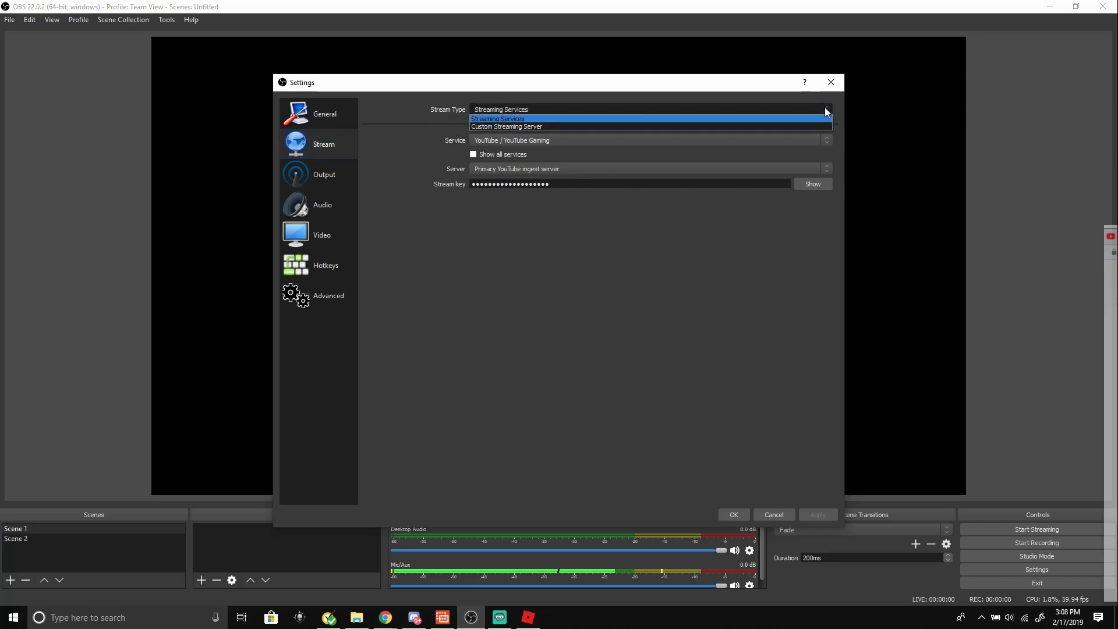
pyautogui.click(825, 108)
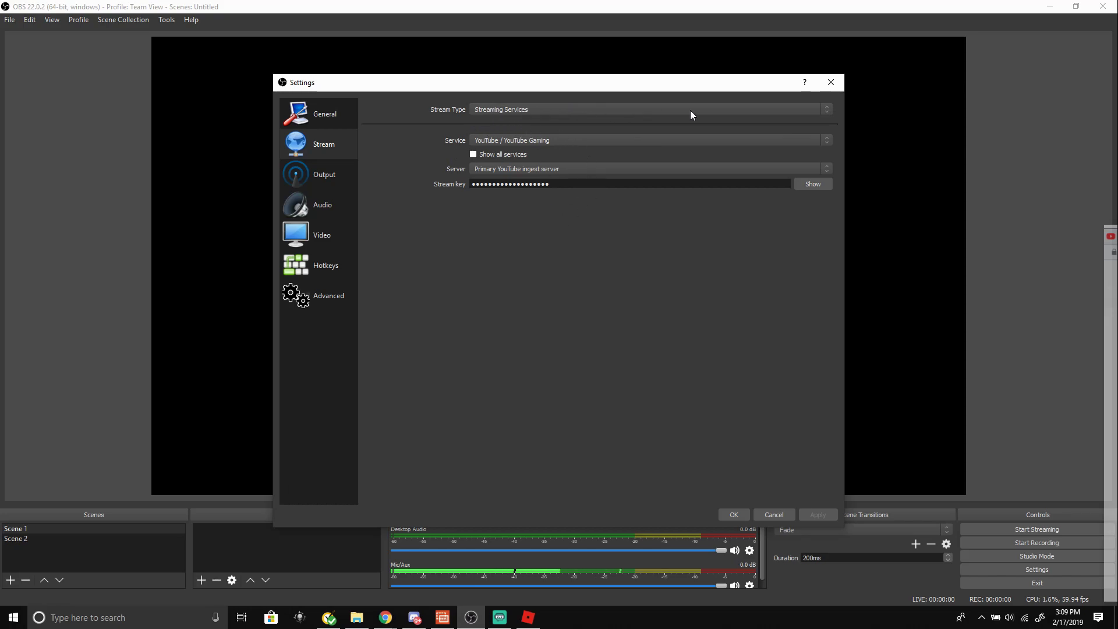
pyautogui.click(829, 111)
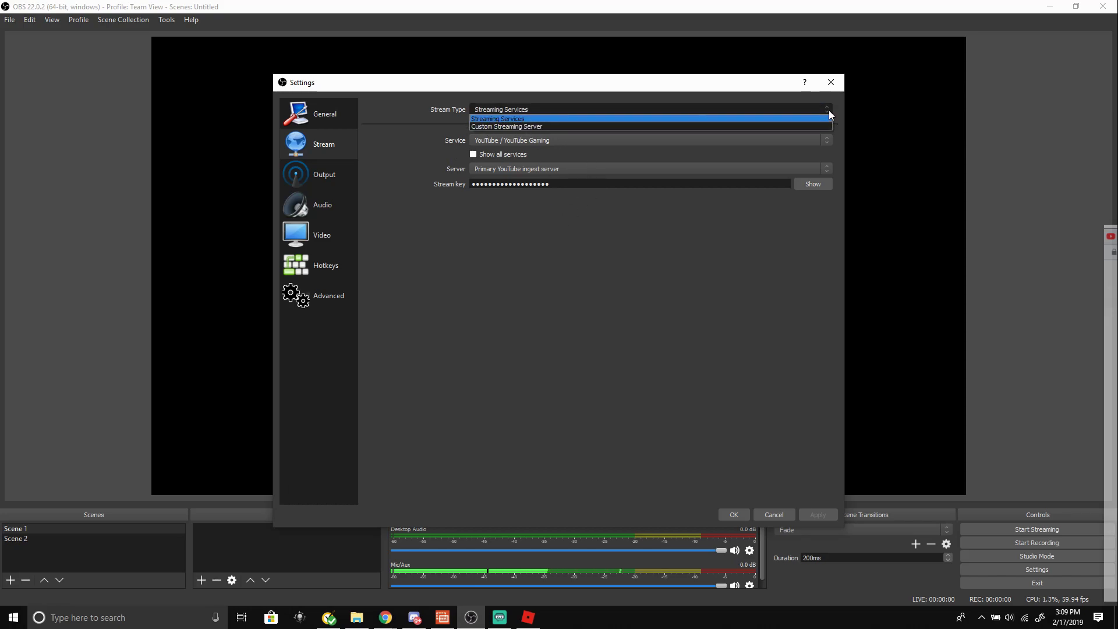
pyautogui.click(829, 111)
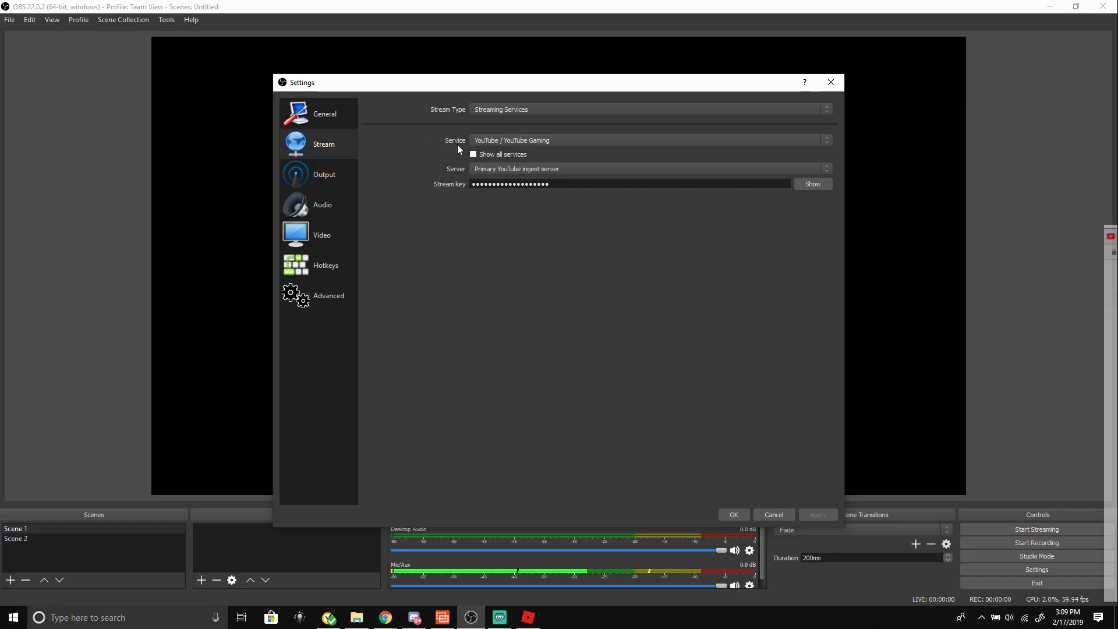
pyautogui.click(827, 142)
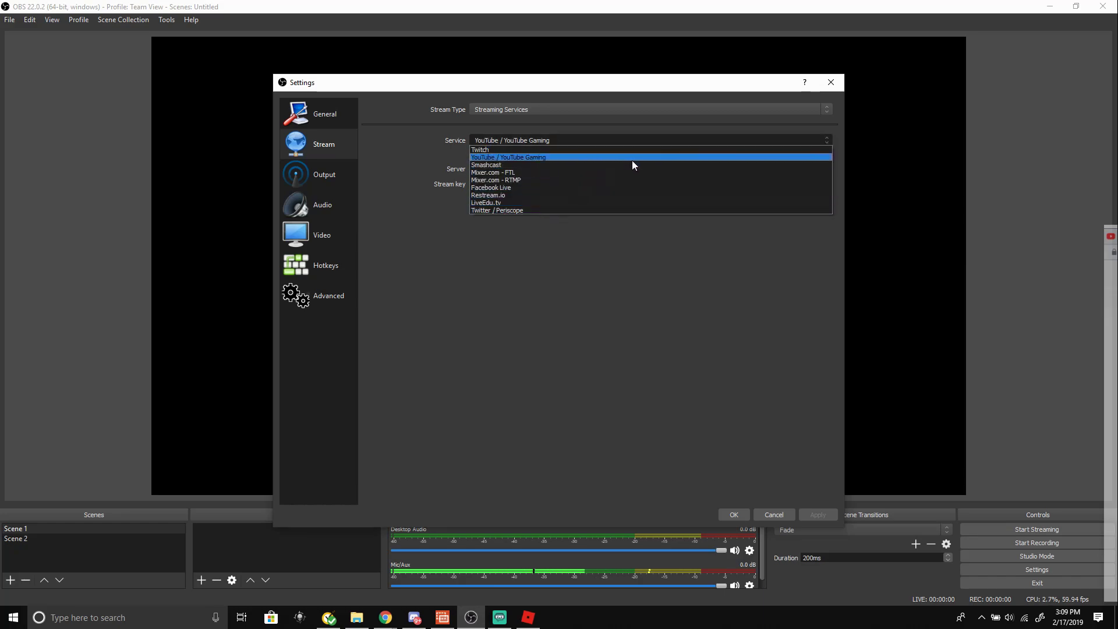
pyautogui.click(830, 140)
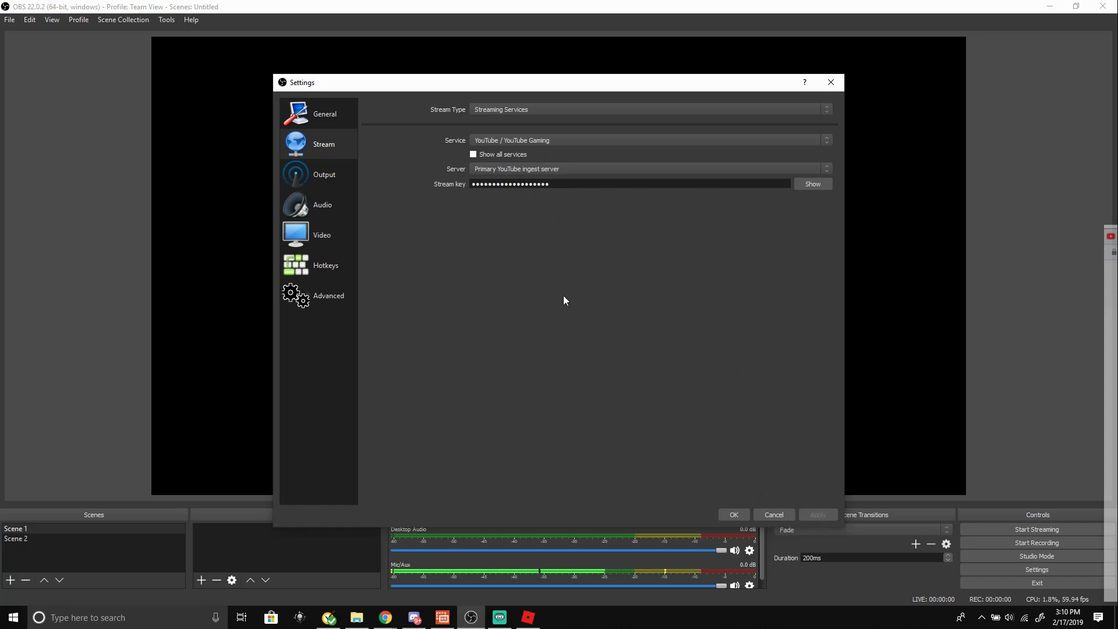
# Open the output settings and switch the output mode to Simple.
pyautogui.click(330, 179)
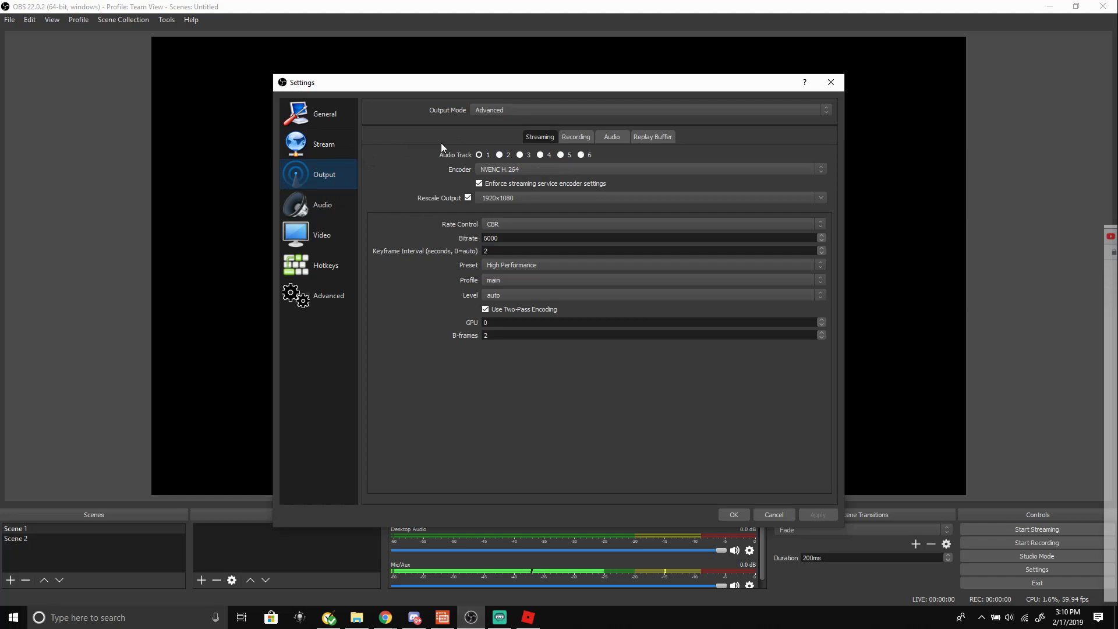
pyautogui.click(533, 108)
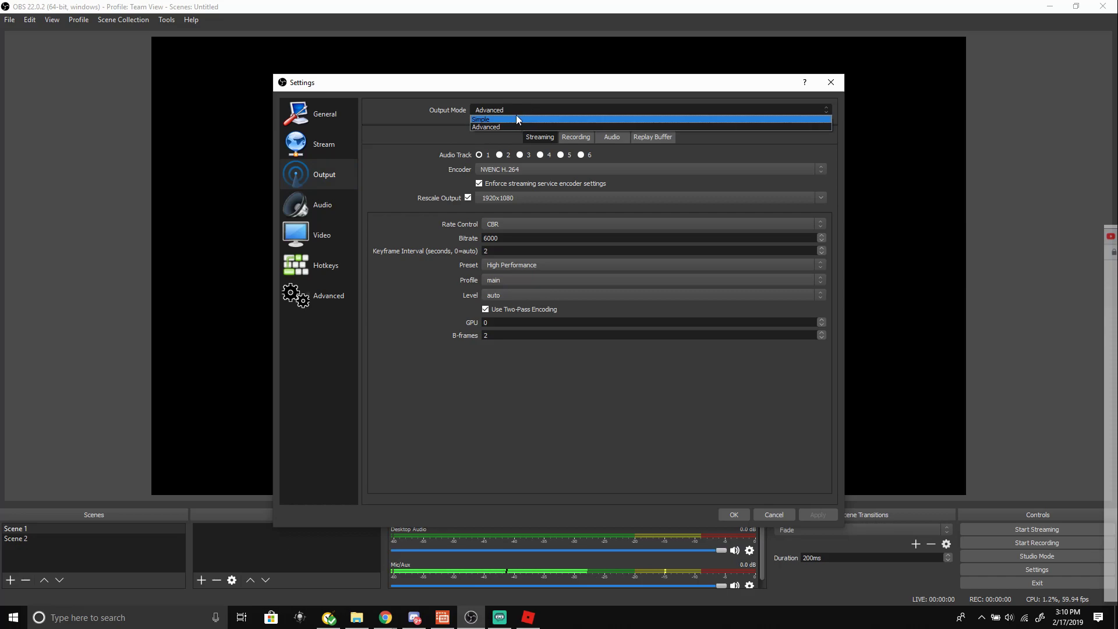
pyautogui.click(516, 114)
pyautogui.click(505, 108)
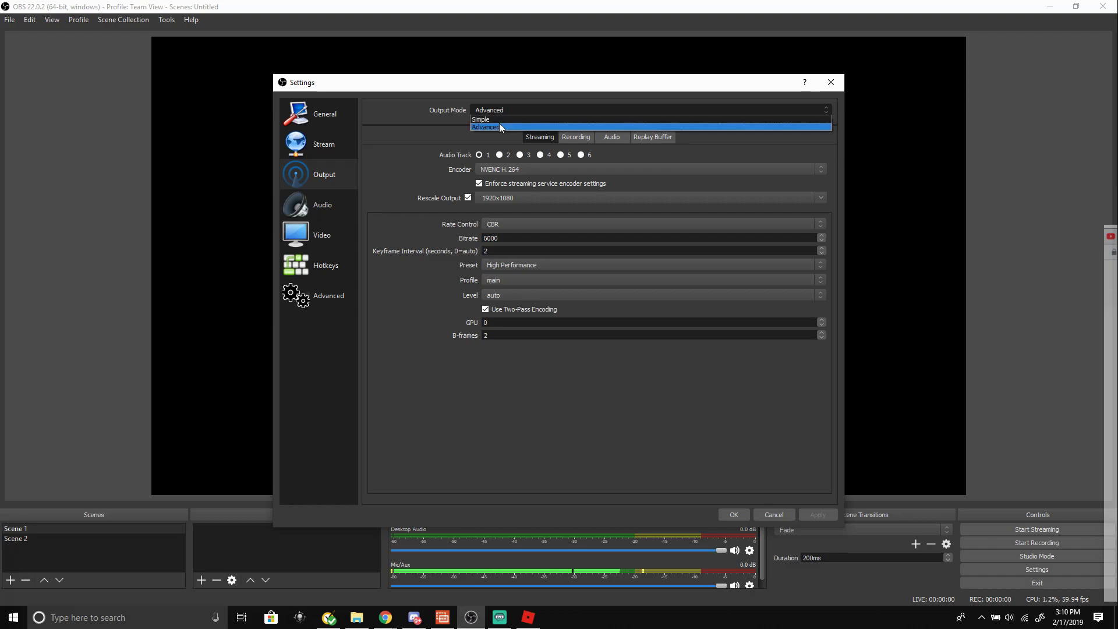
pyautogui.click(488, 118)
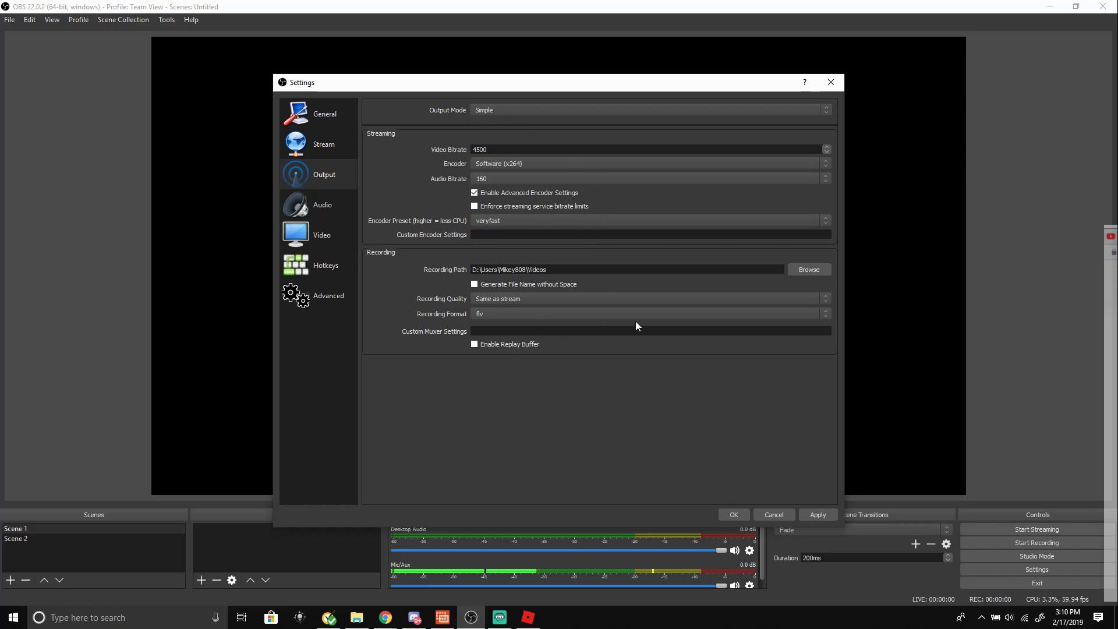
# Set the output mode to Advanced, with audio track 1 and the NVENC H.264 encoder for streaming.
pyautogui.click(491, 110)
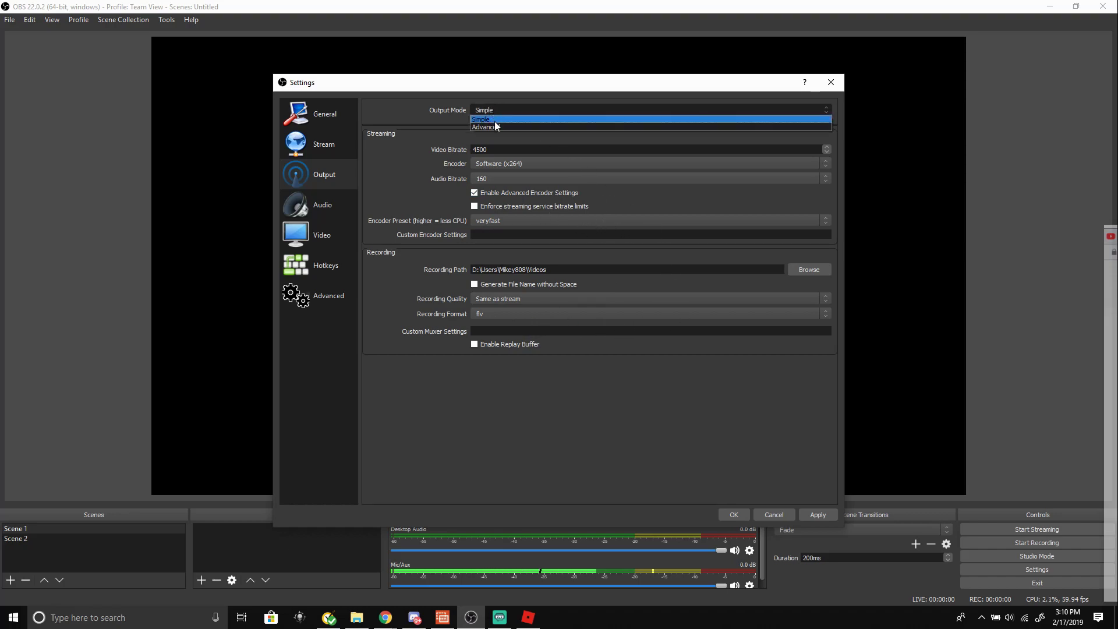
pyautogui.click(495, 126)
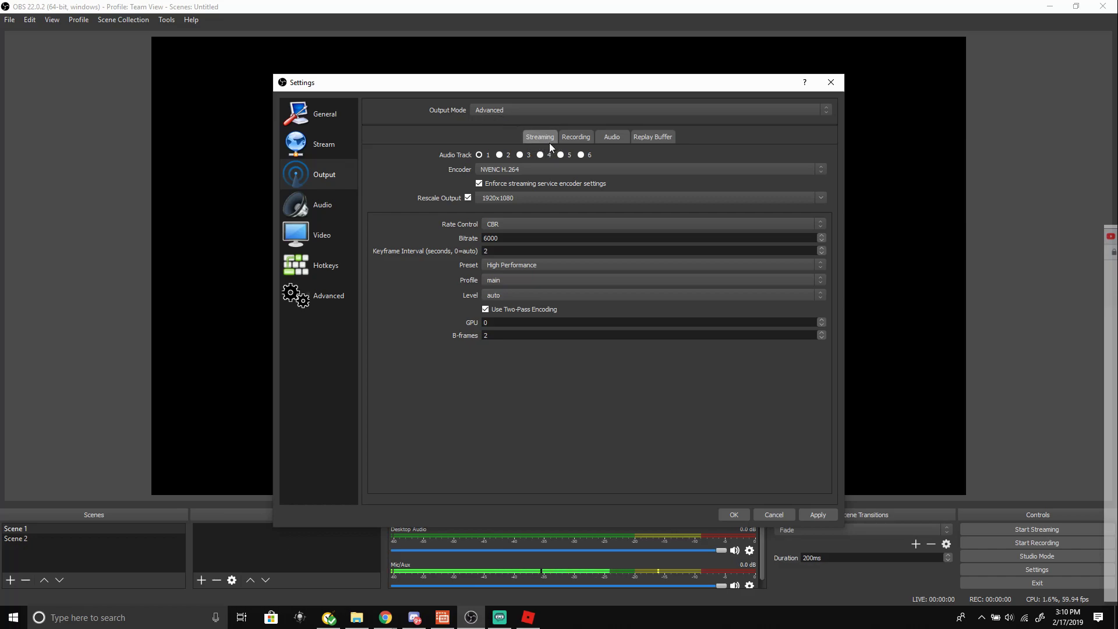
pyautogui.click(479, 155)
pyautogui.click(822, 169)
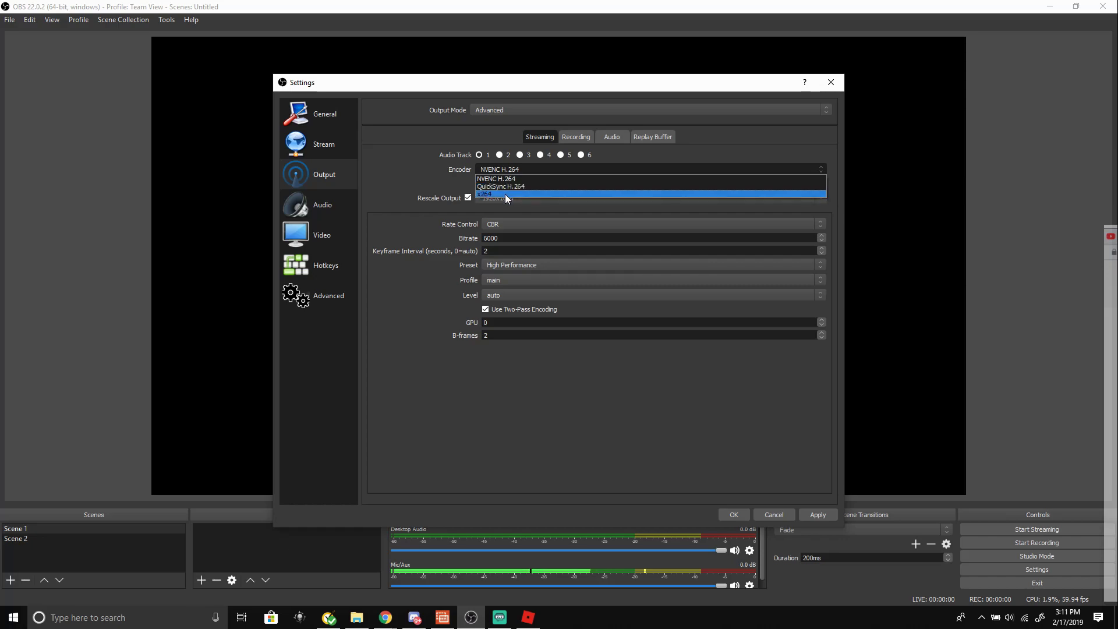
pyautogui.click(786, 178)
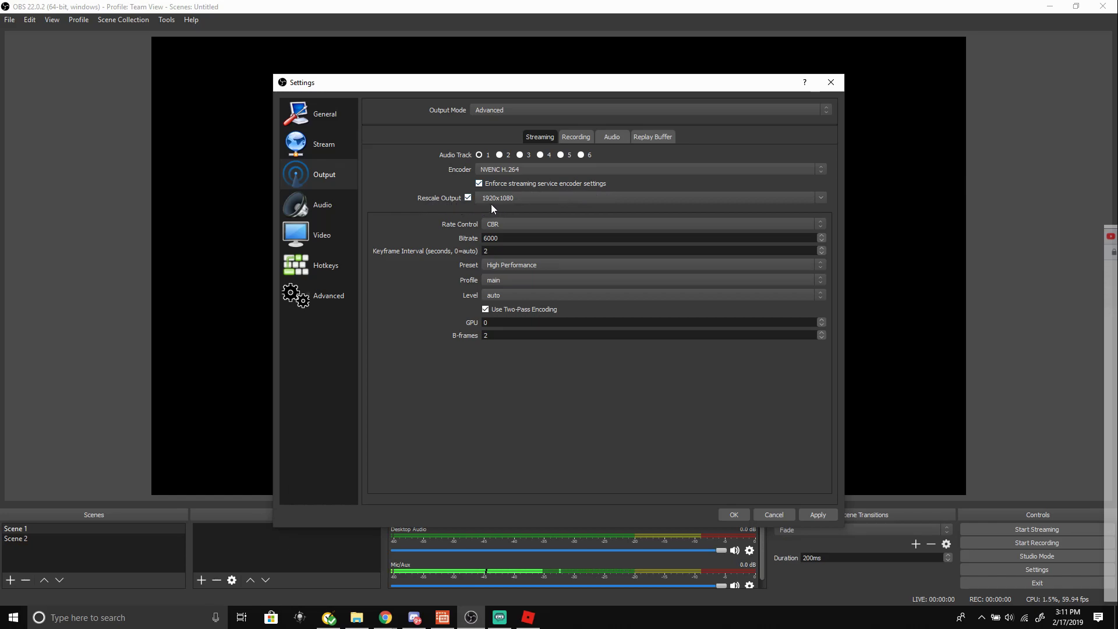
# Keep the streaming output rescaled to 1920x1080 and choose CBR as the rate control.
pyautogui.click(820, 199)
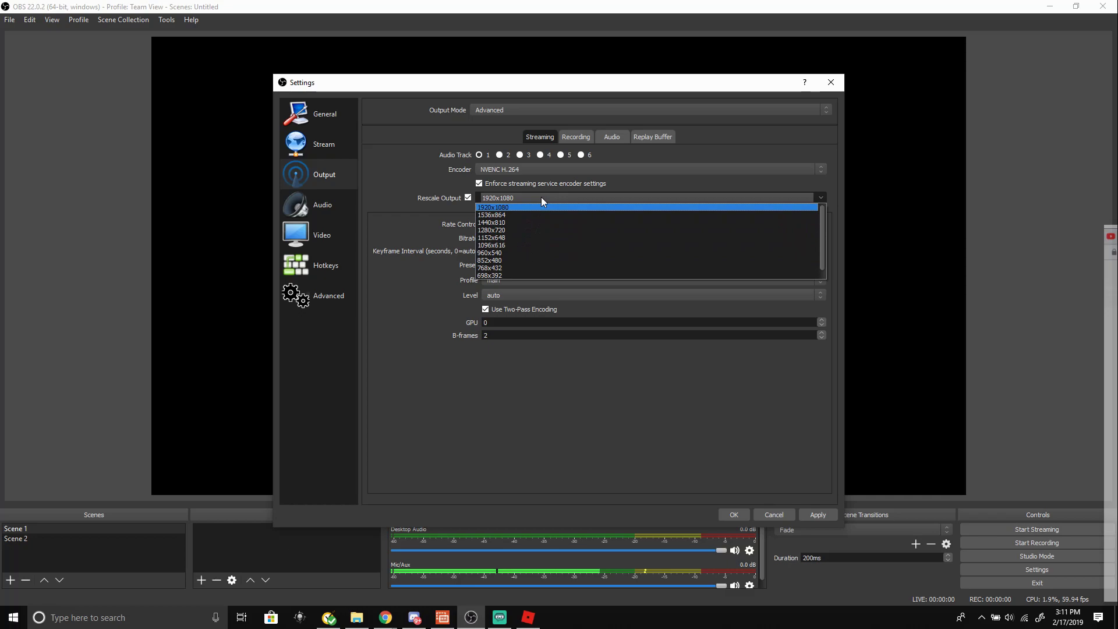
pyautogui.click(830, 198)
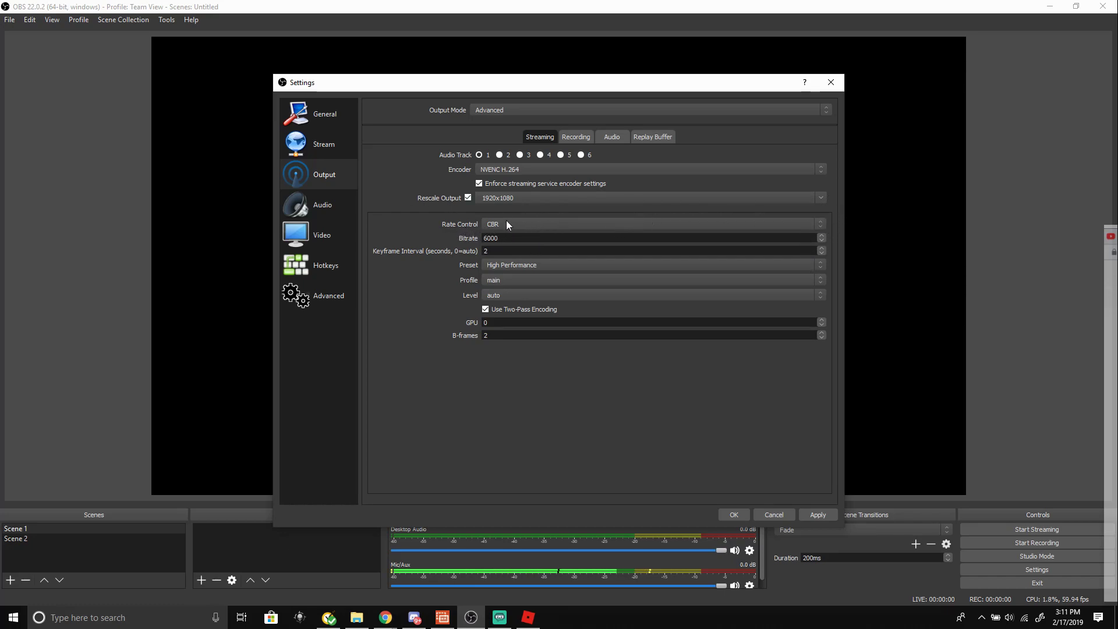
pyautogui.click(823, 225)
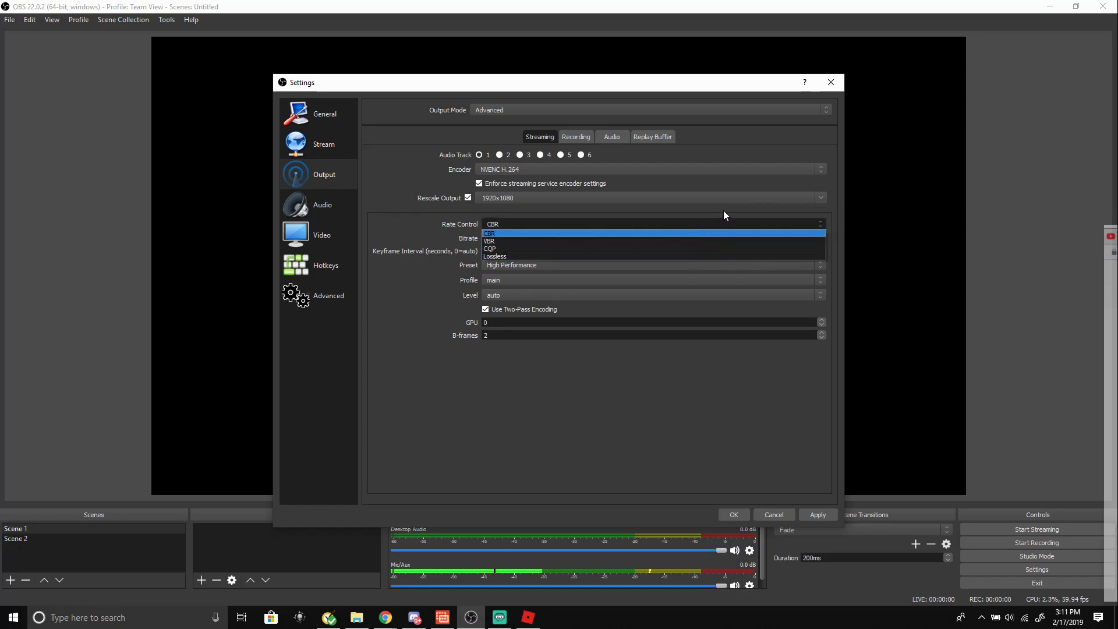
pyautogui.click(665, 233)
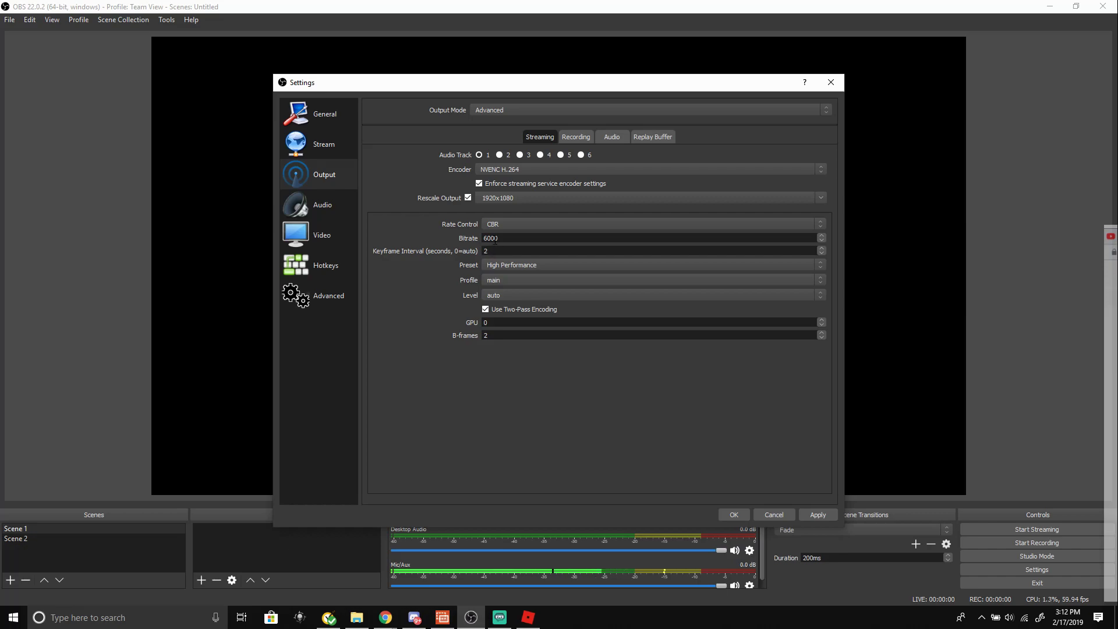
# Set the streaming bitrate to 6000 and the keyframe interval to 2 seconds.
pyautogui.moveTo(499, 238); pyautogui.dragTo(478, 254)
pyautogui.write('4')
pyautogui.write('000')
pyautogui.press('BackSpace')
pyautogui.press('BackSpace')
pyautogui.press('BackSpace')
pyautogui.press('BackSpace')
pyautogui.write('60000')
pyautogui.press('BackSpace')
pyautogui.press('BackSpace')
pyautogui.press('BackSpace')
pyautogui.write('6000')
pyautogui.click(484, 250)
pyautogui.write('2')
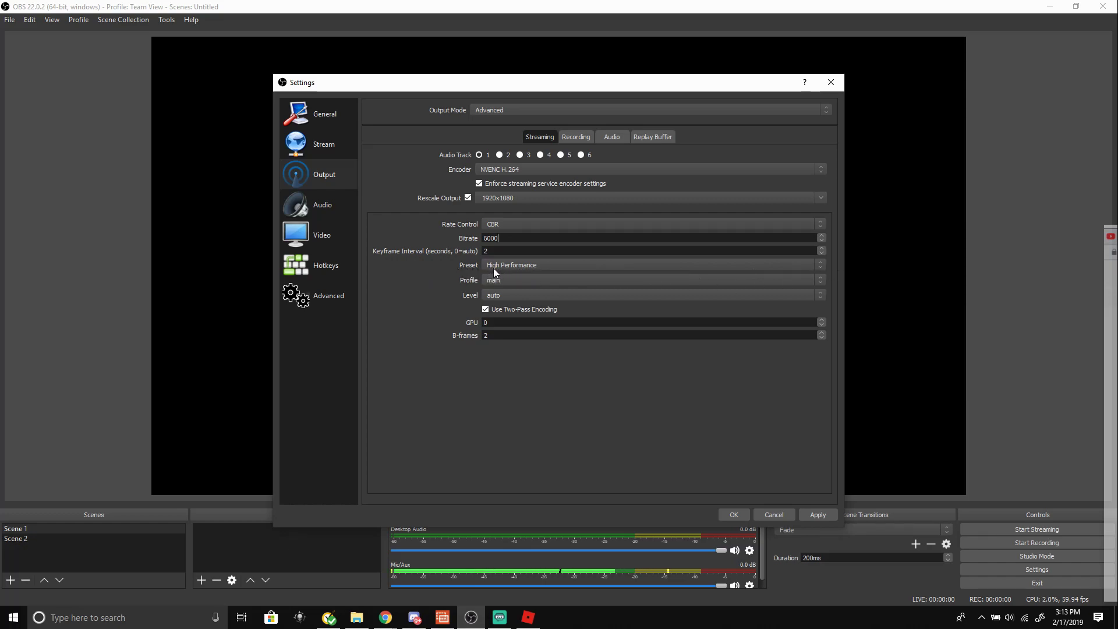
# Check the encoder preset and profile choices, keeping High Performance and main, and apply the streaming output settings.
pyautogui.click(821, 265)
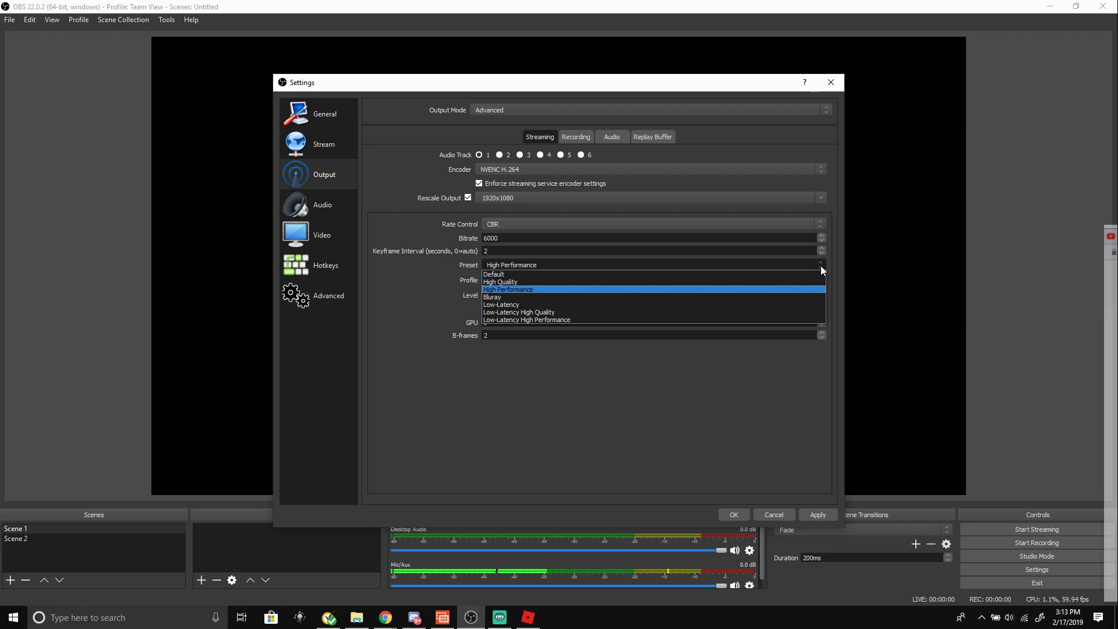
pyautogui.click(821, 265)
pyautogui.click(821, 266)
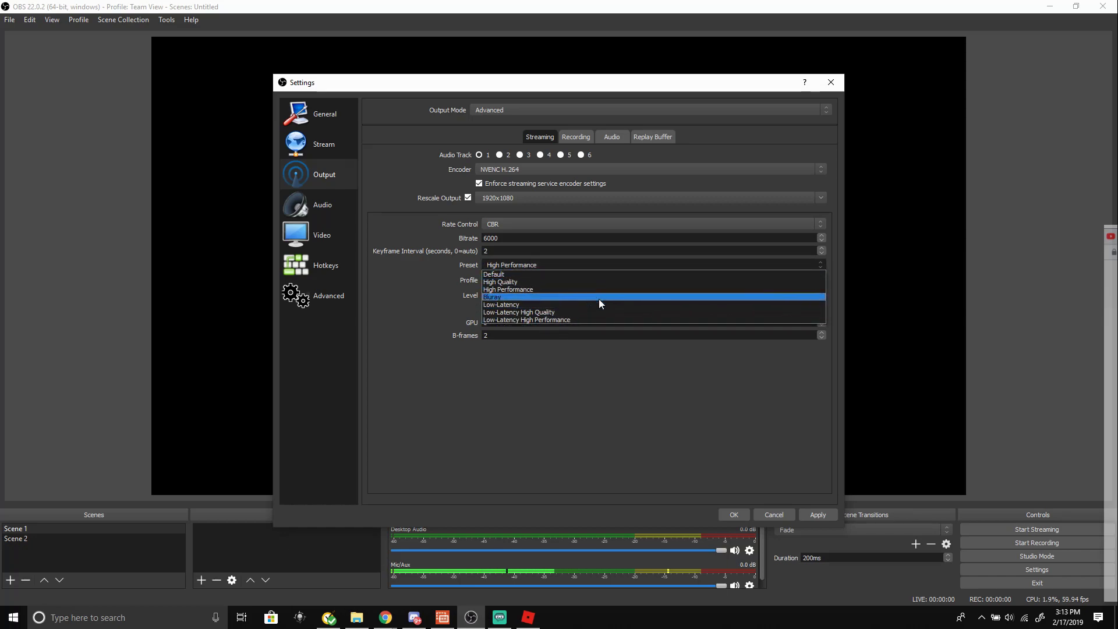
pyautogui.click(840, 271)
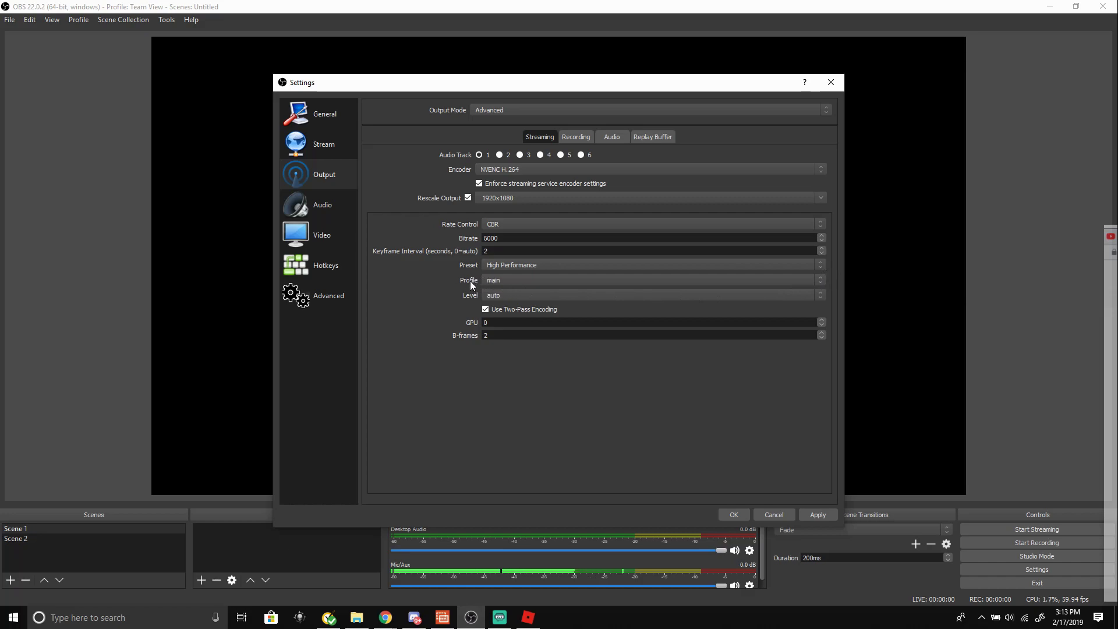
pyautogui.click(821, 281)
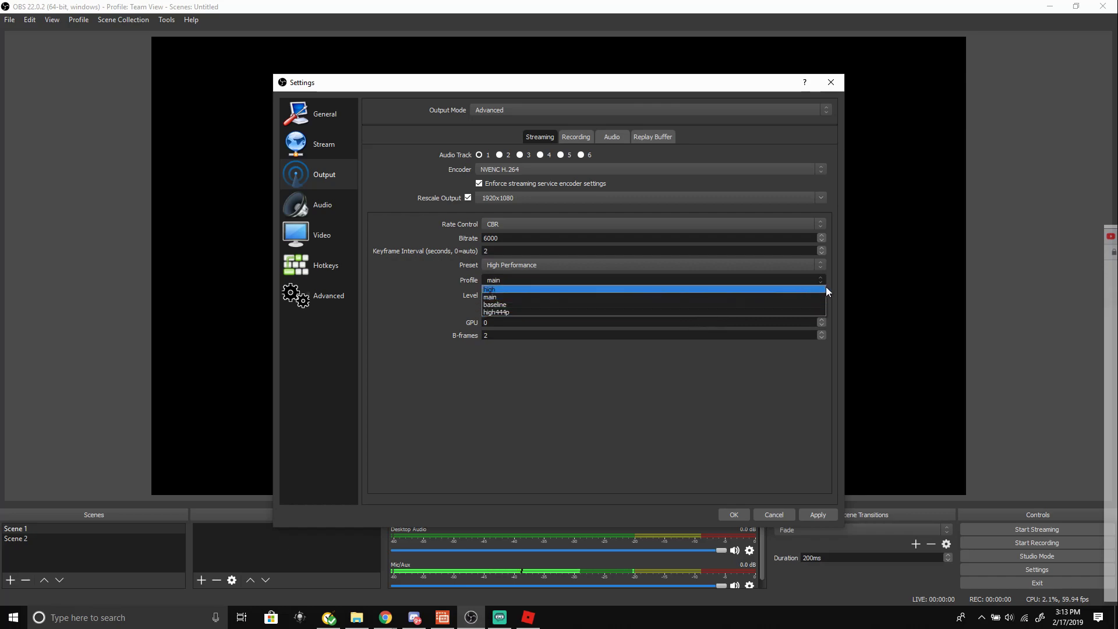
pyautogui.click(819, 278)
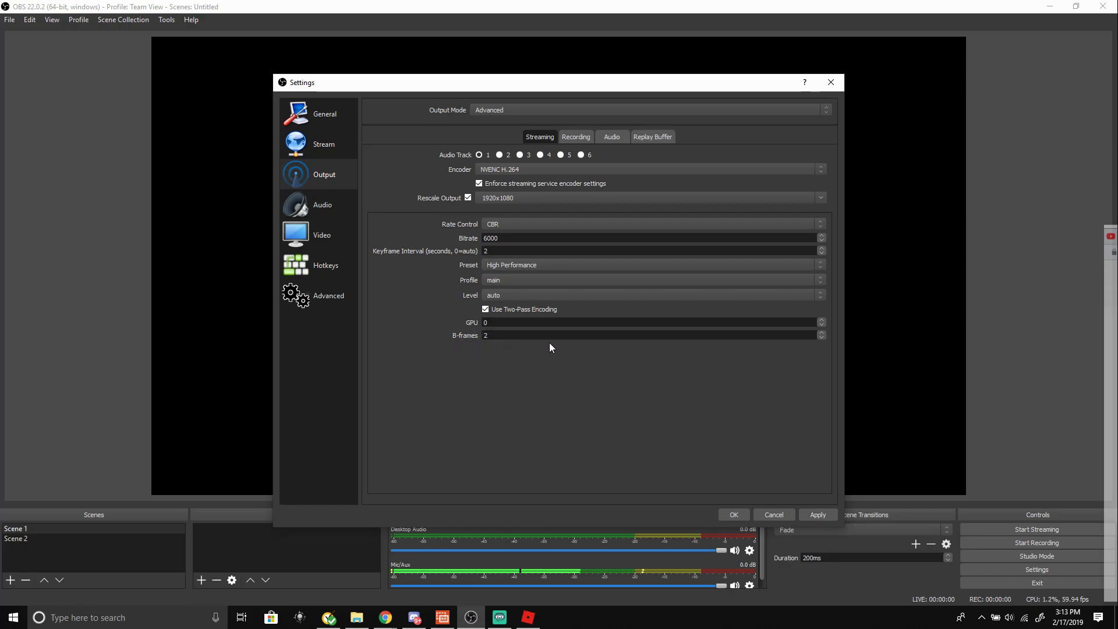
pyautogui.click(817, 514)
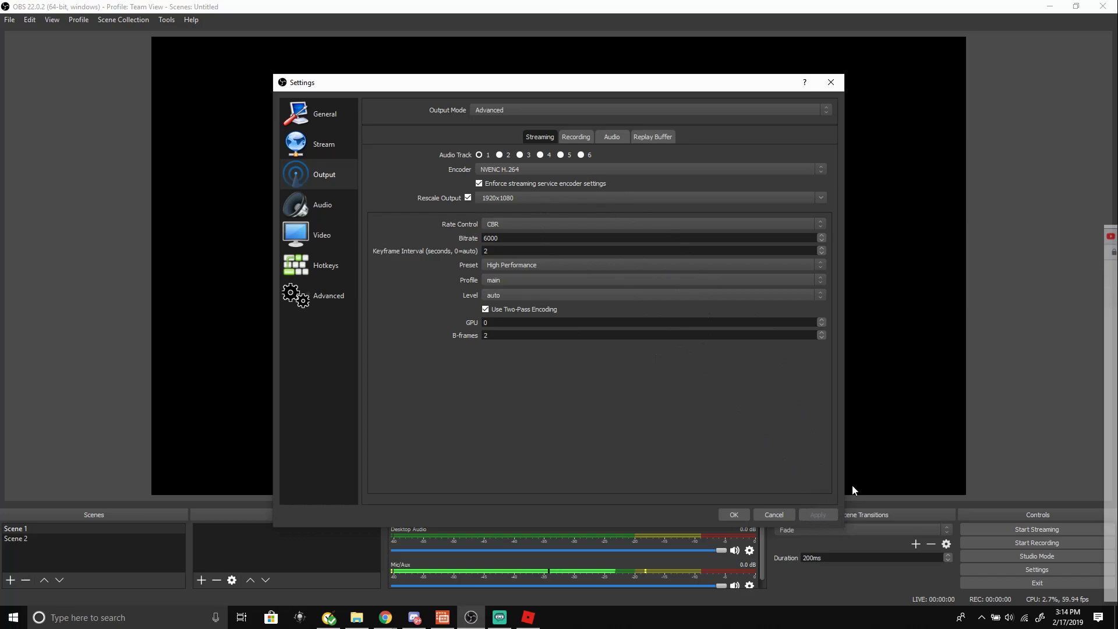
# Review the recording output's type and format choices, keeping Standard and mp4.
pyautogui.click(575, 137)
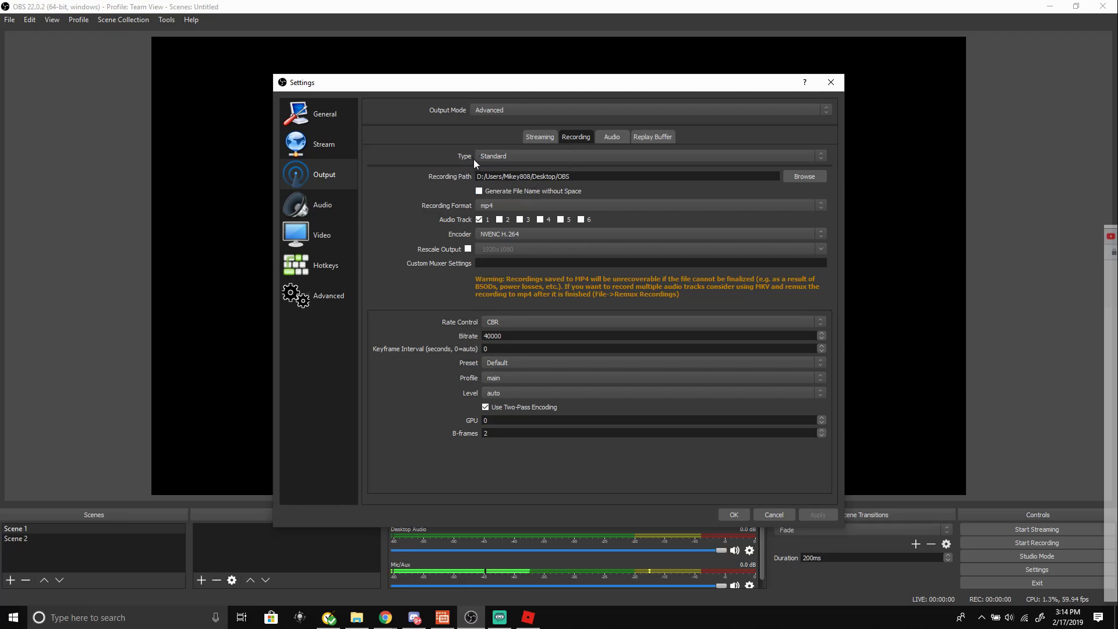
pyautogui.click(818, 155)
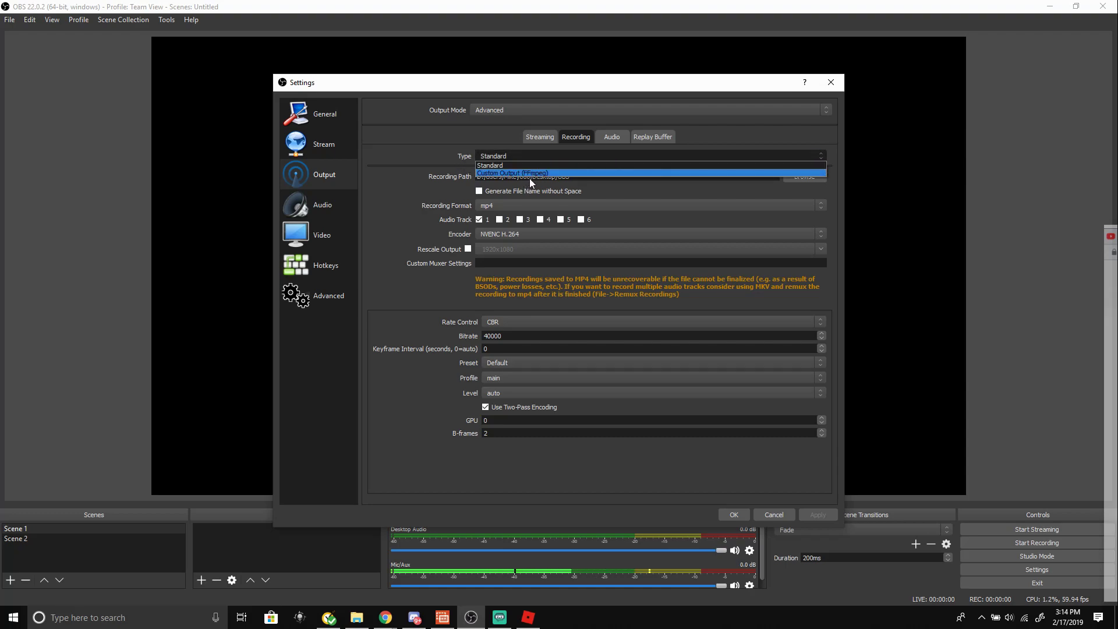
pyautogui.click(822, 155)
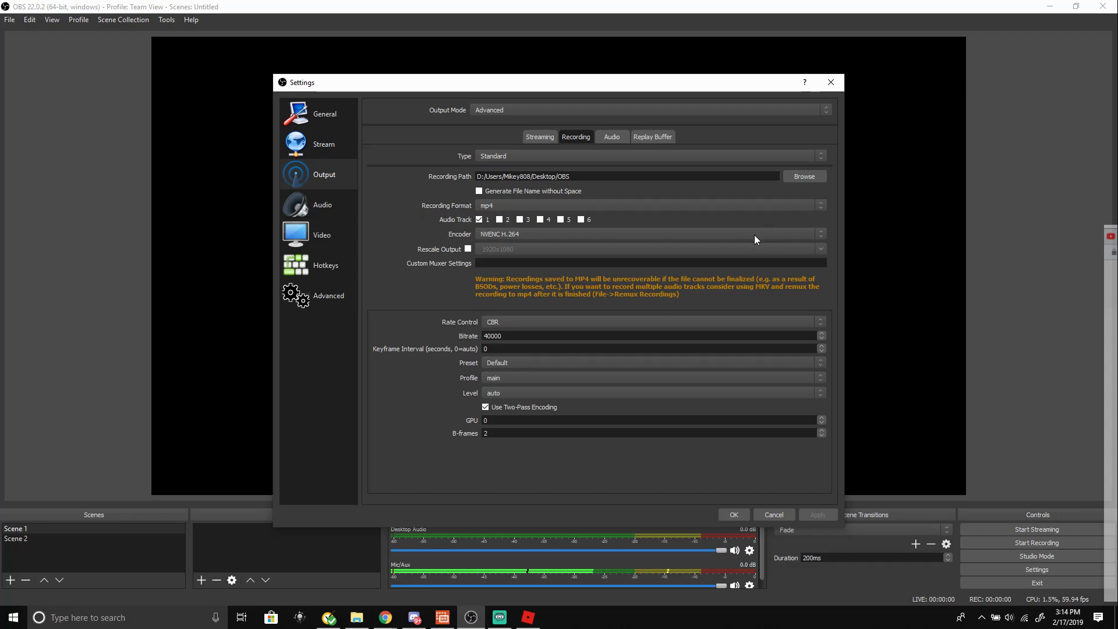
pyautogui.click(823, 206)
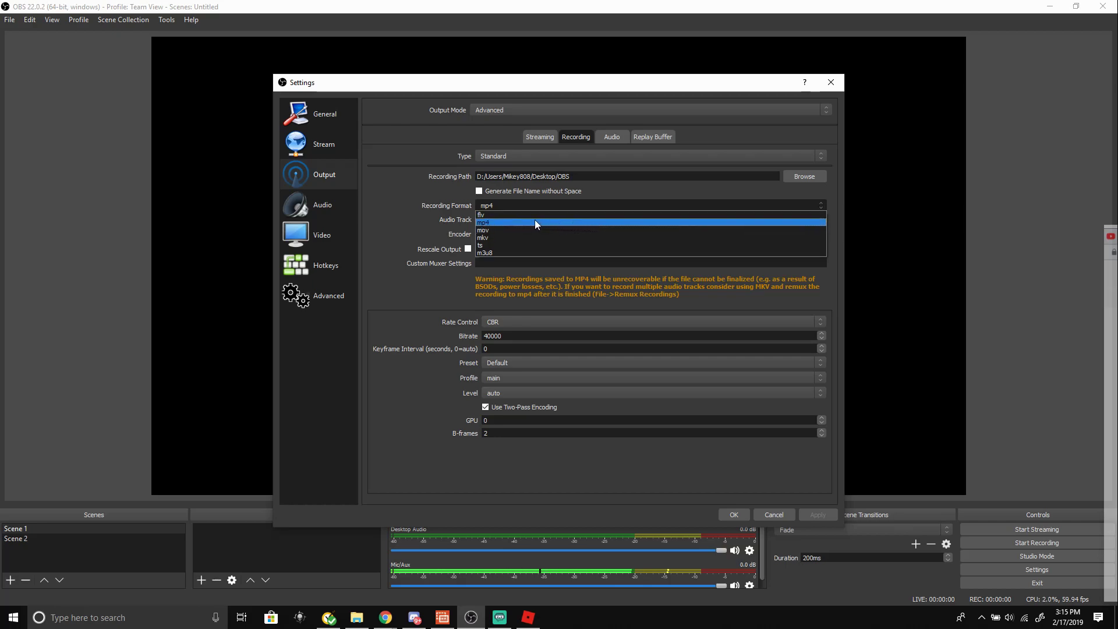
pyautogui.click(359, 171)
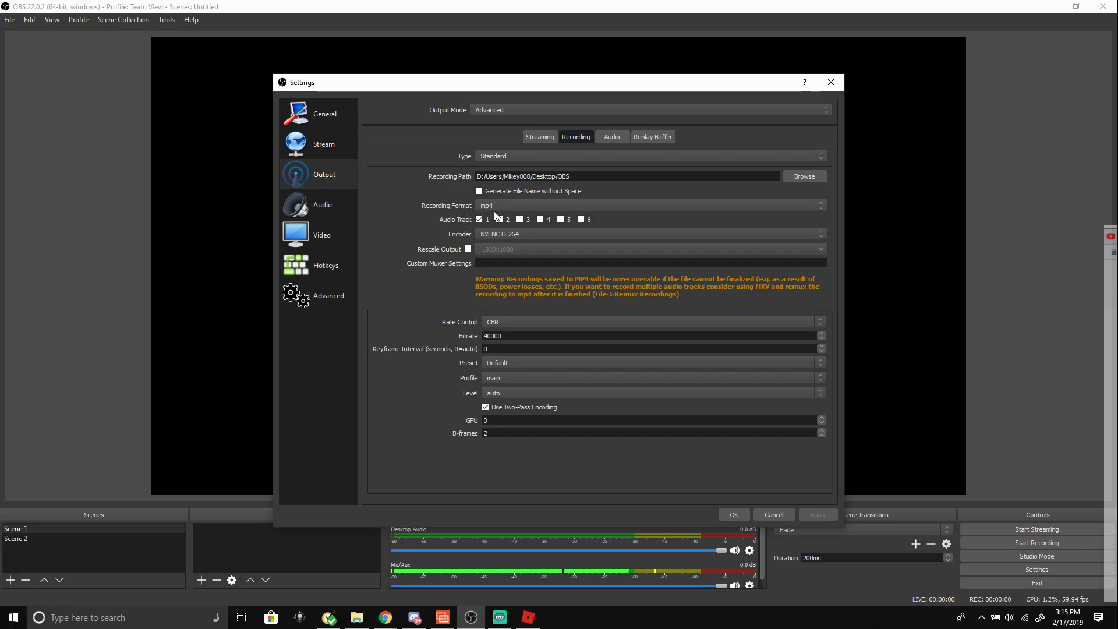
pyautogui.click(820, 204)
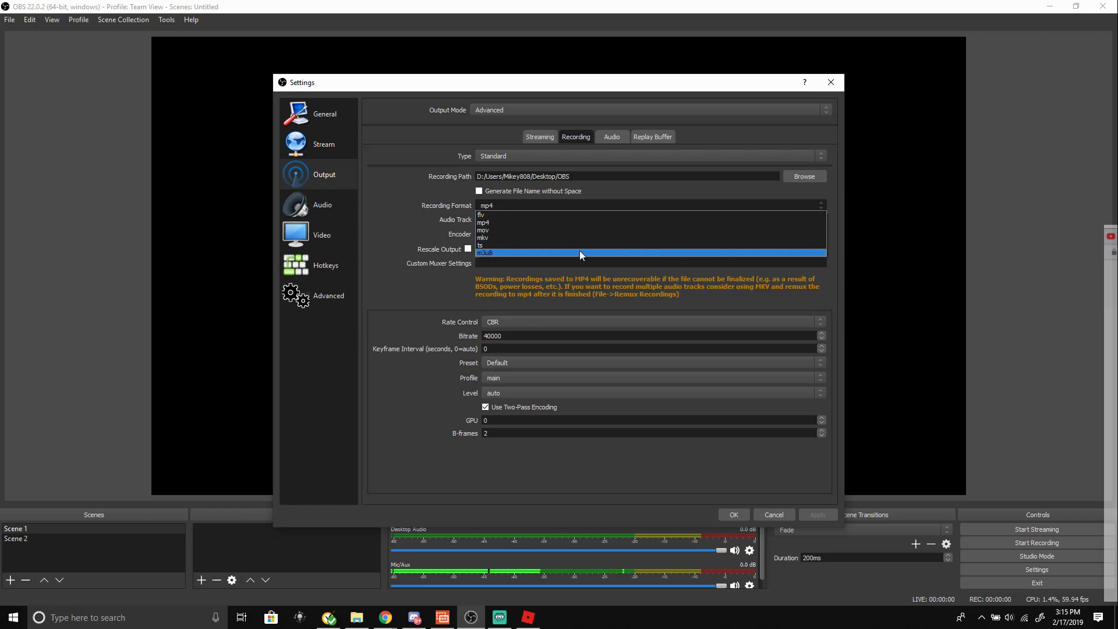
pyautogui.click(822, 205)
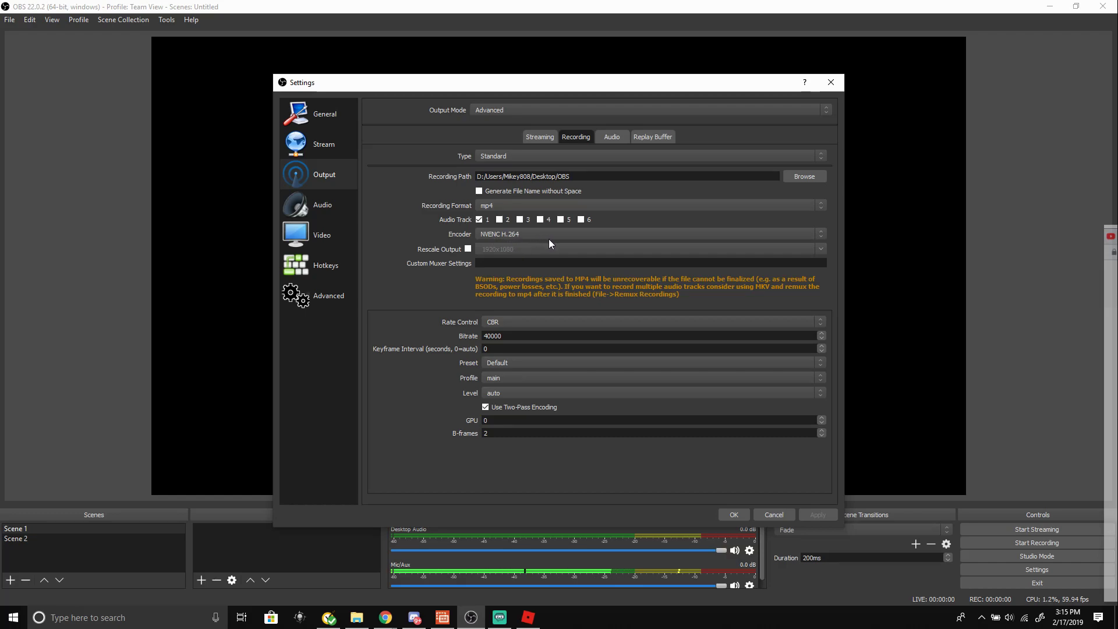
# Review the recording encoder and rate control choices, keeping NVENC H.264 and CBR.
pyautogui.click(823, 233)
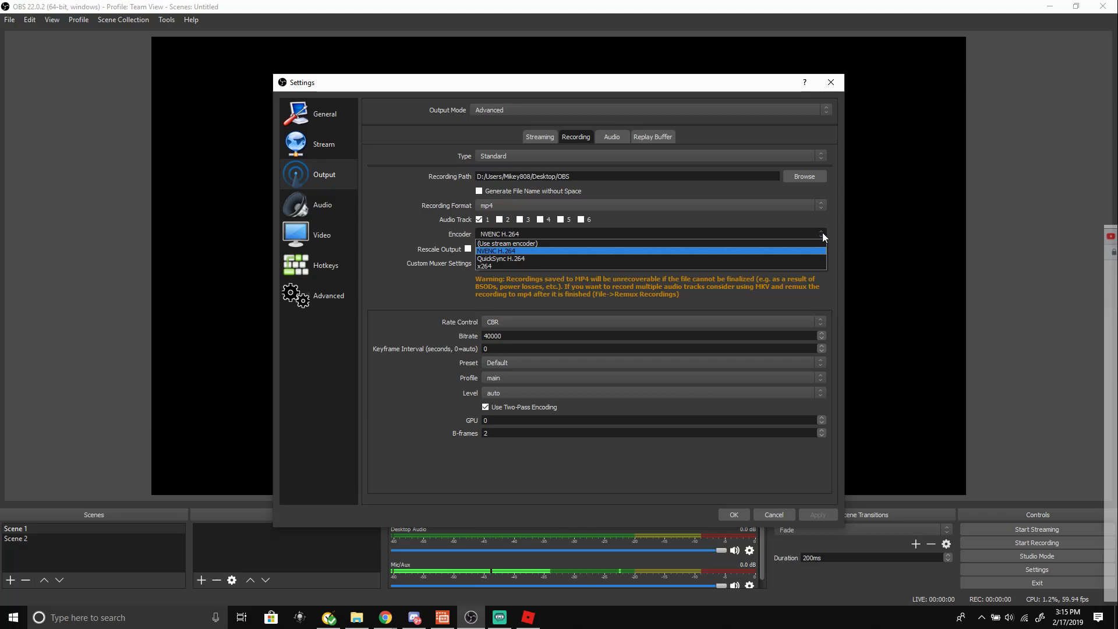
pyautogui.click(823, 232)
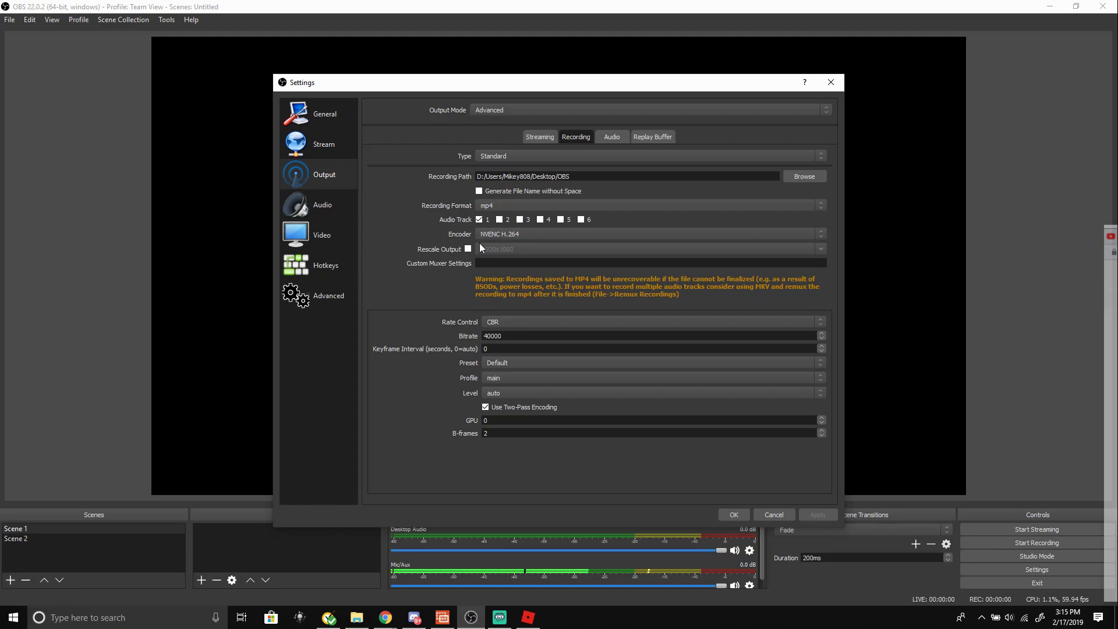
pyautogui.click(823, 234)
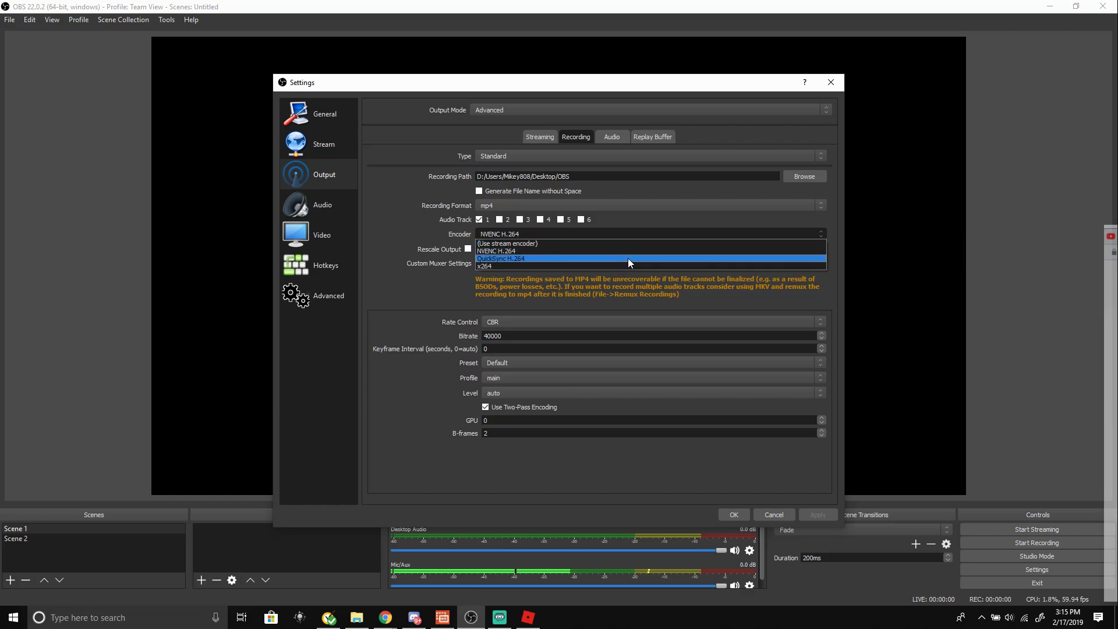
pyautogui.click(820, 234)
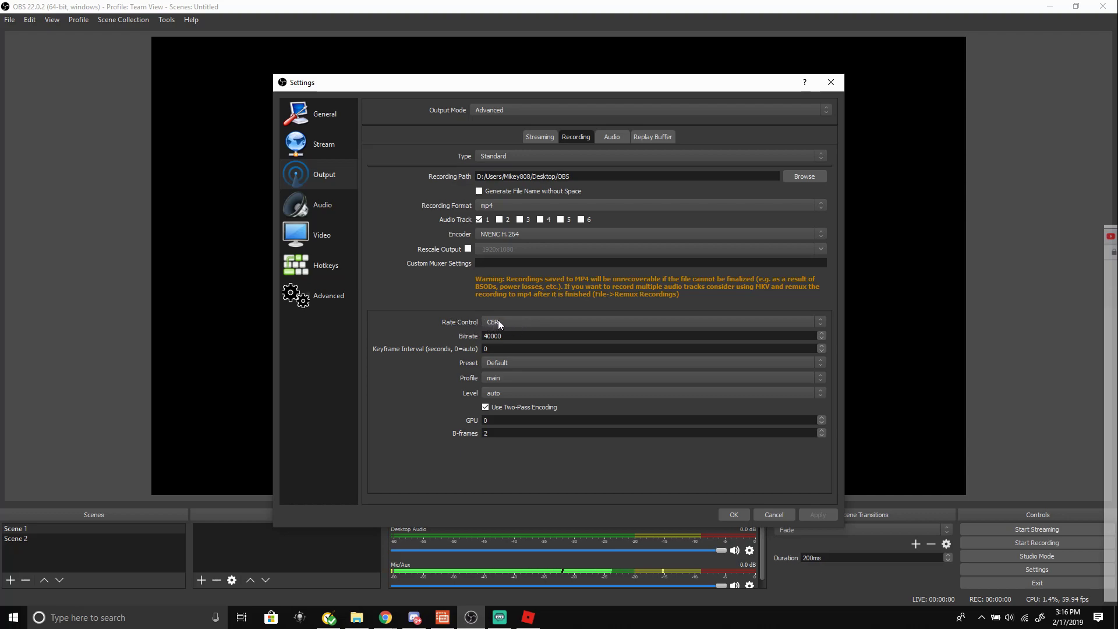
pyautogui.click(822, 322)
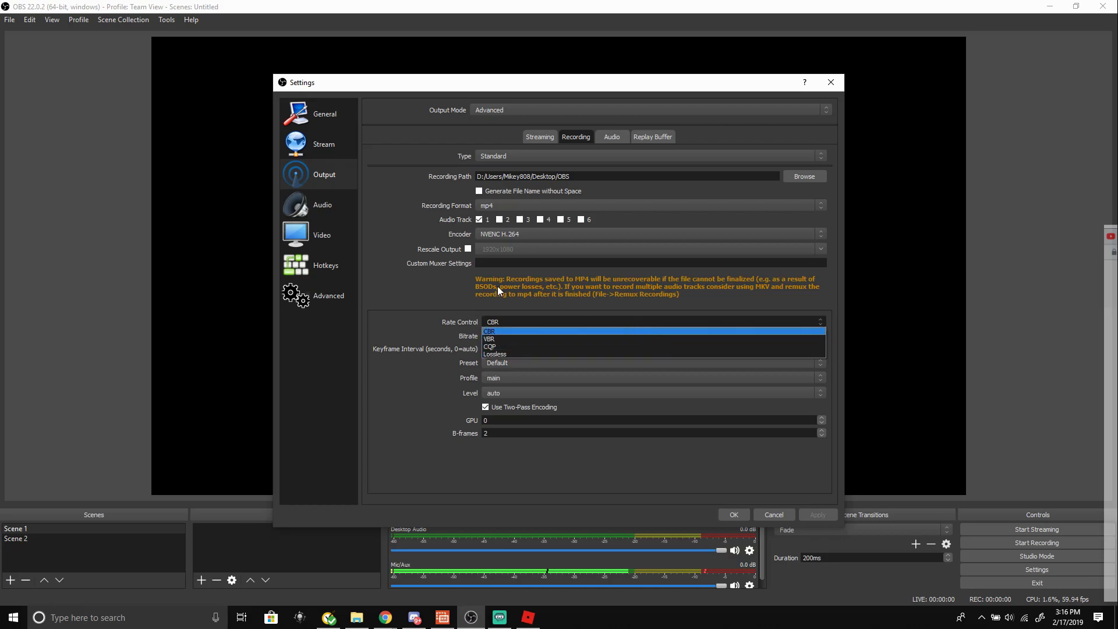
pyautogui.click(396, 290)
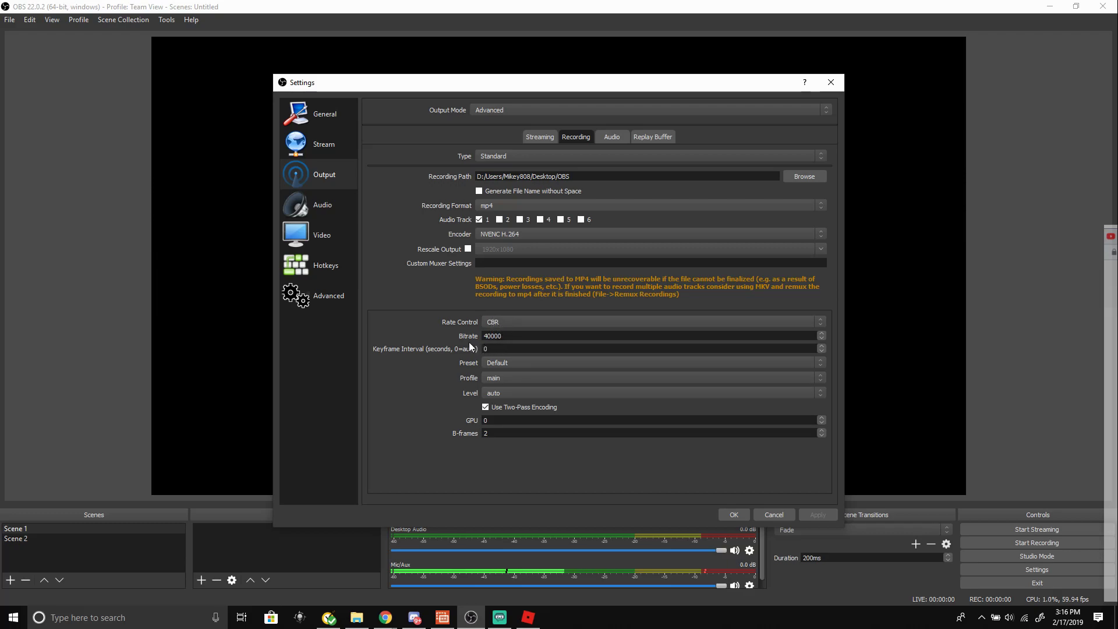
# Set the recording bitrate to 6000 and apply the change.
pyautogui.doubleClick(500, 335)
pyautogui.write('4000')
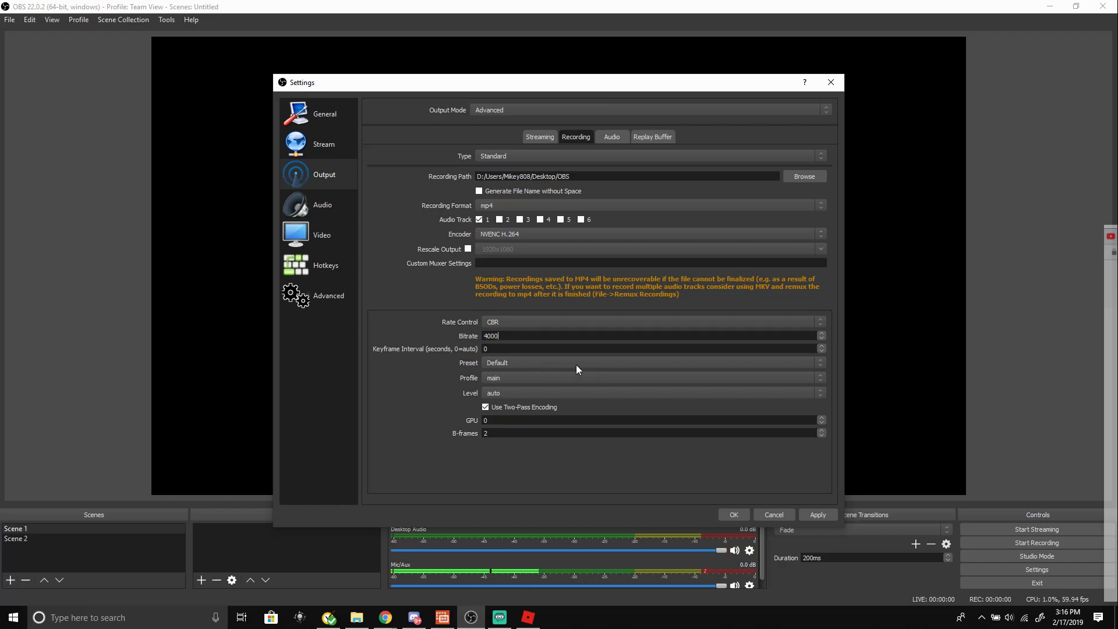
pyautogui.press('BackSpace')
pyautogui.press('BackSpace')
pyautogui.press('BackSpace')
pyautogui.press('BackSpace')
pyautogui.write('5')
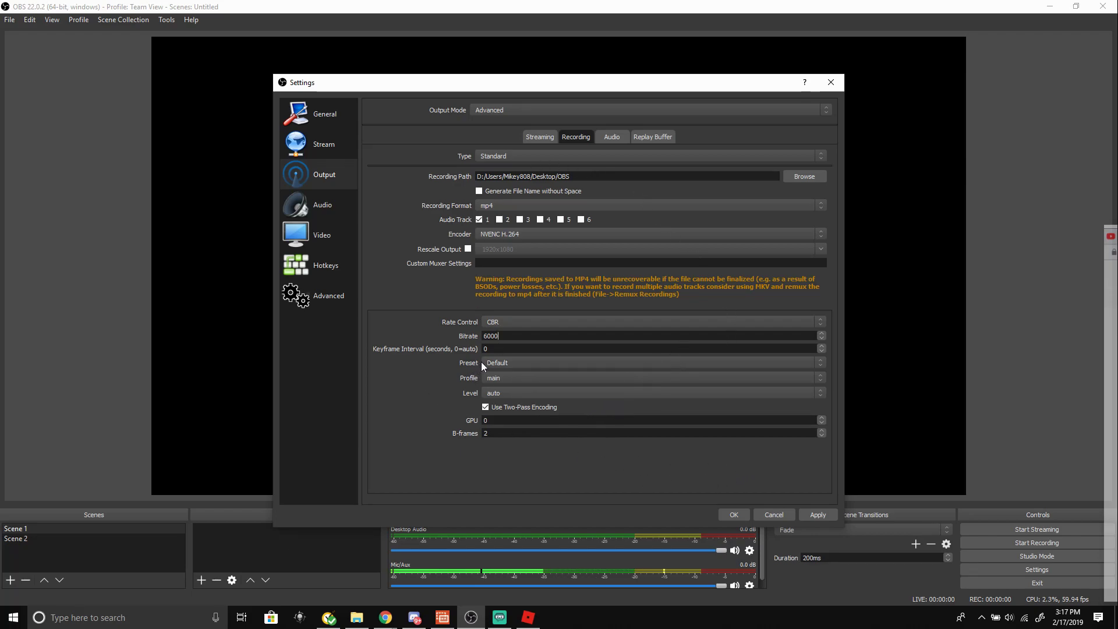
pyautogui.click(818, 515)
# Choose 320 as the audio bitrate for output Track 1, and view the replay buffer option.
pyautogui.click(614, 138)
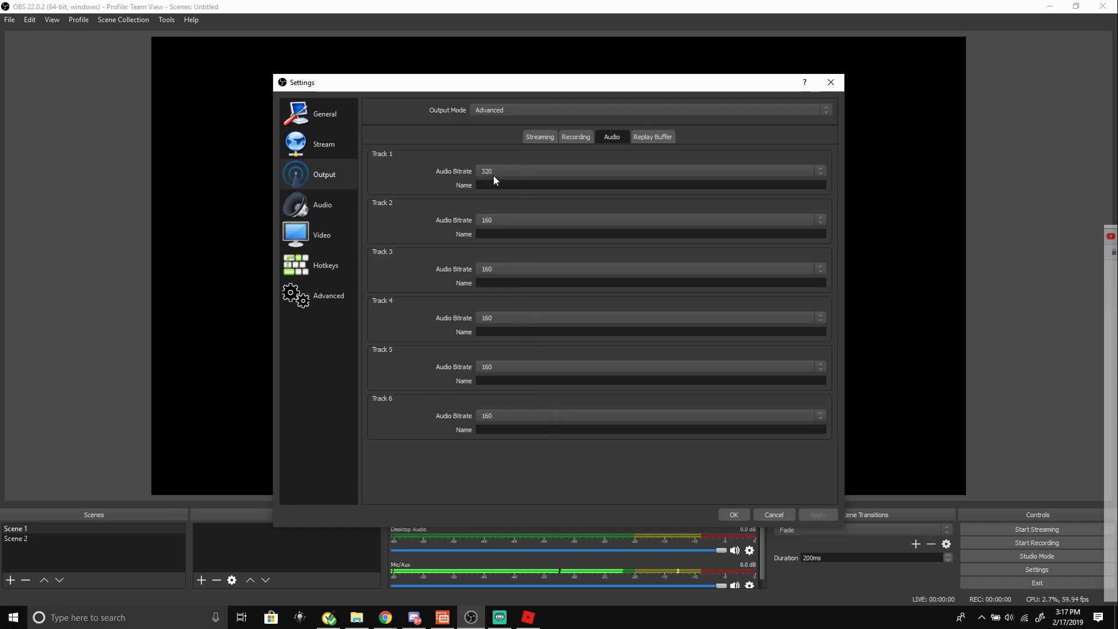
pyautogui.click(821, 171)
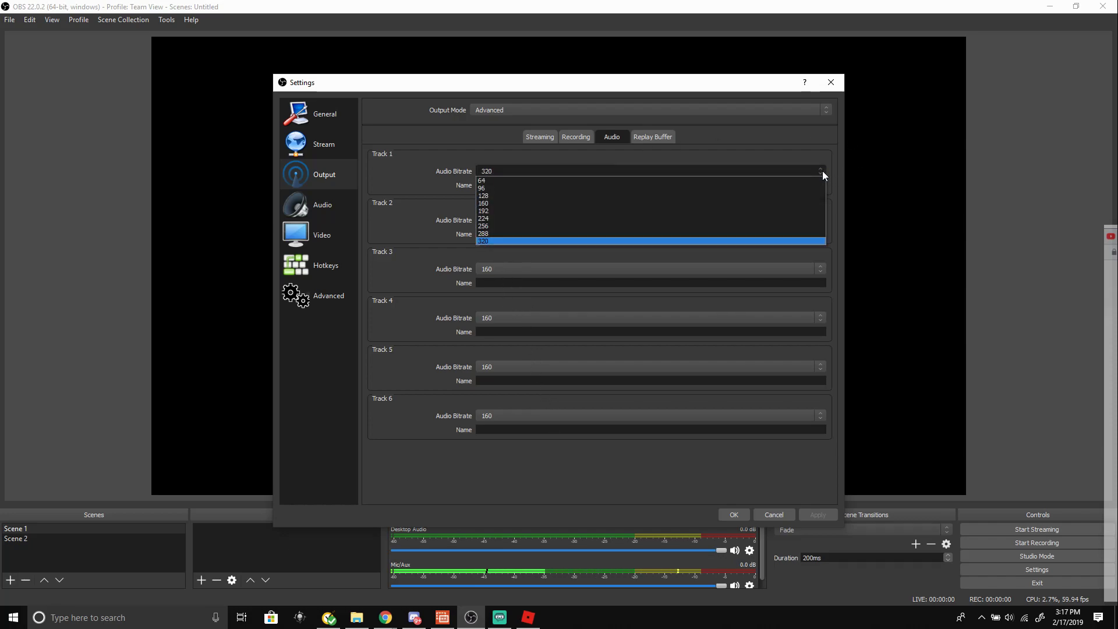
pyautogui.click(503, 244)
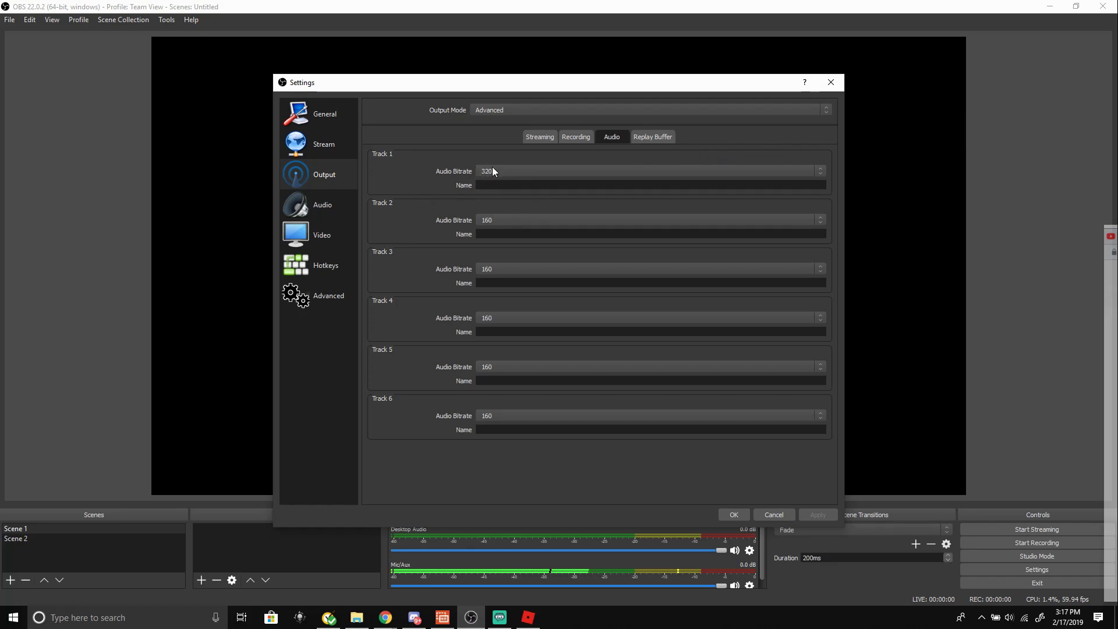
pyautogui.click(817, 173)
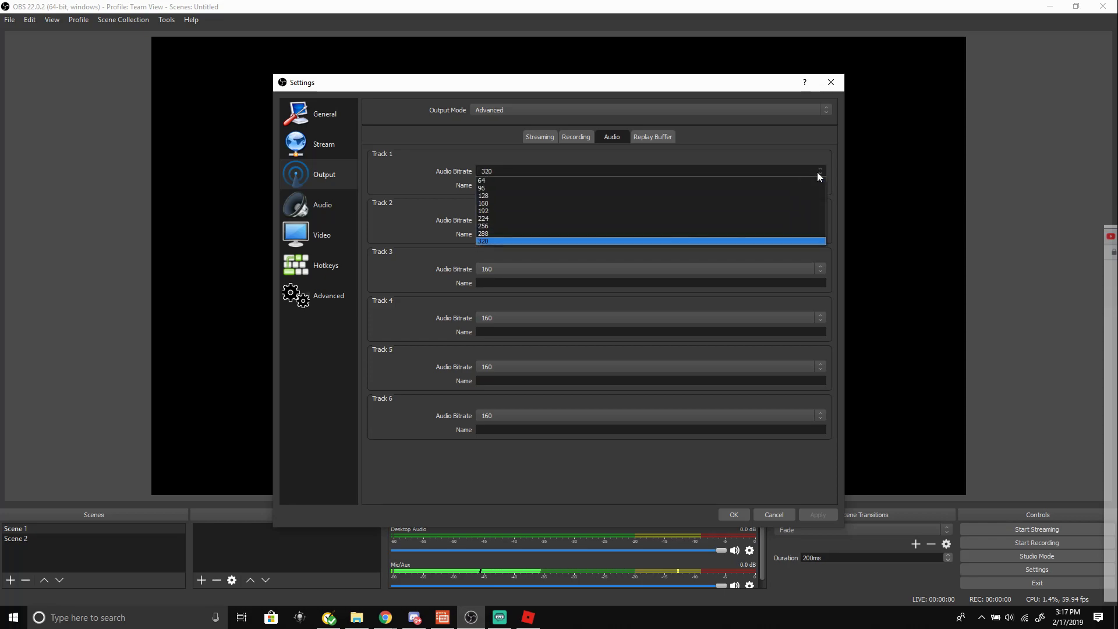
pyautogui.click(817, 172)
pyautogui.click(817, 173)
pyautogui.click(817, 172)
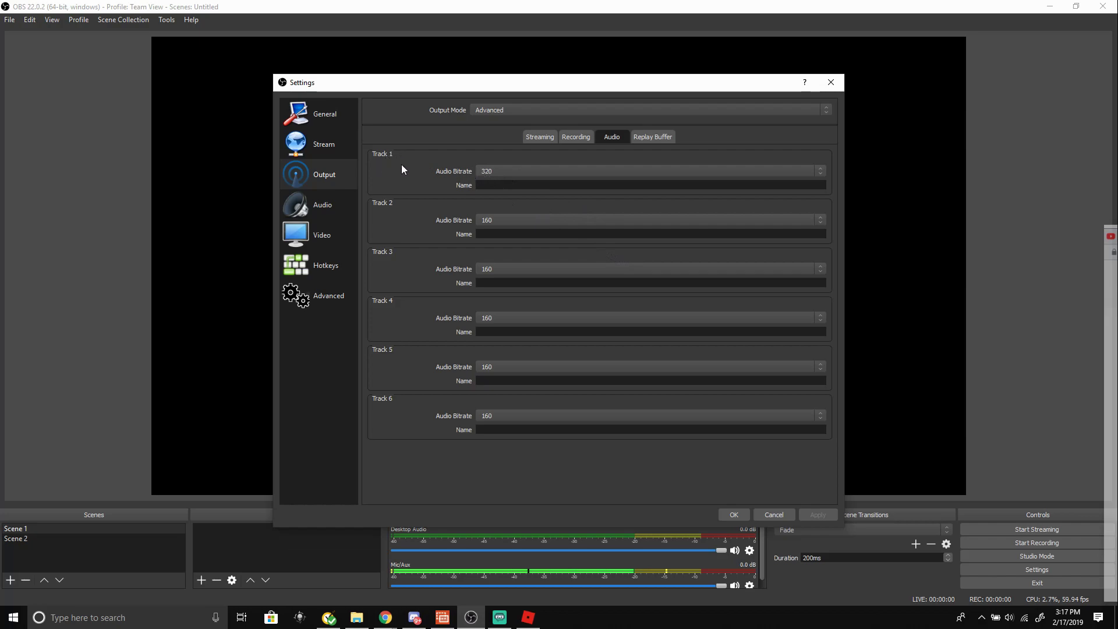
pyautogui.click(822, 171)
pyautogui.click(822, 171)
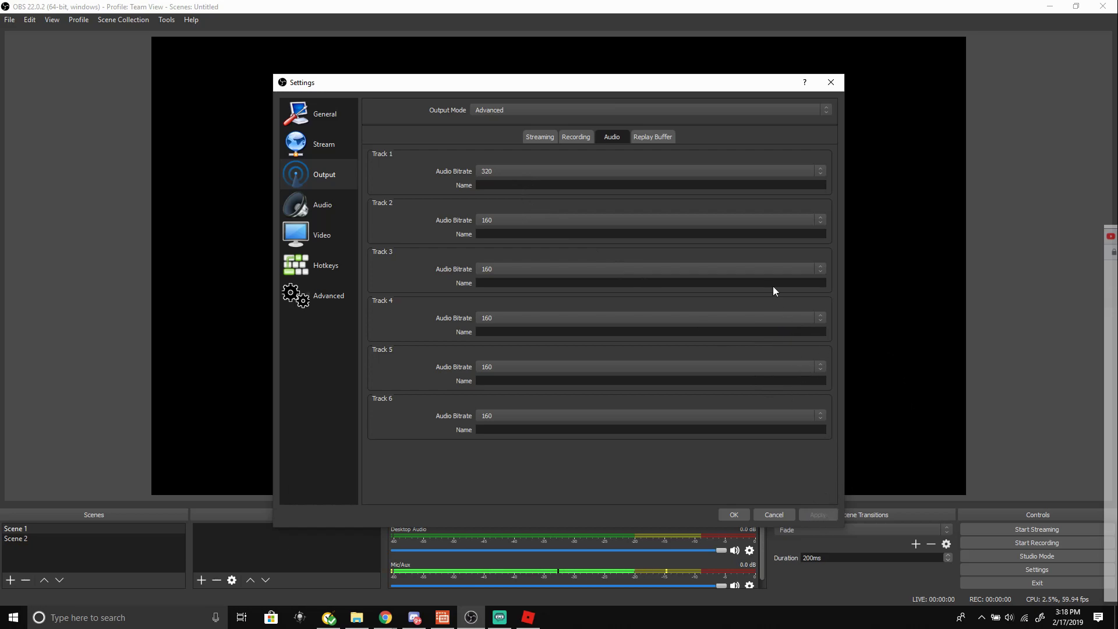
pyautogui.click(656, 135)
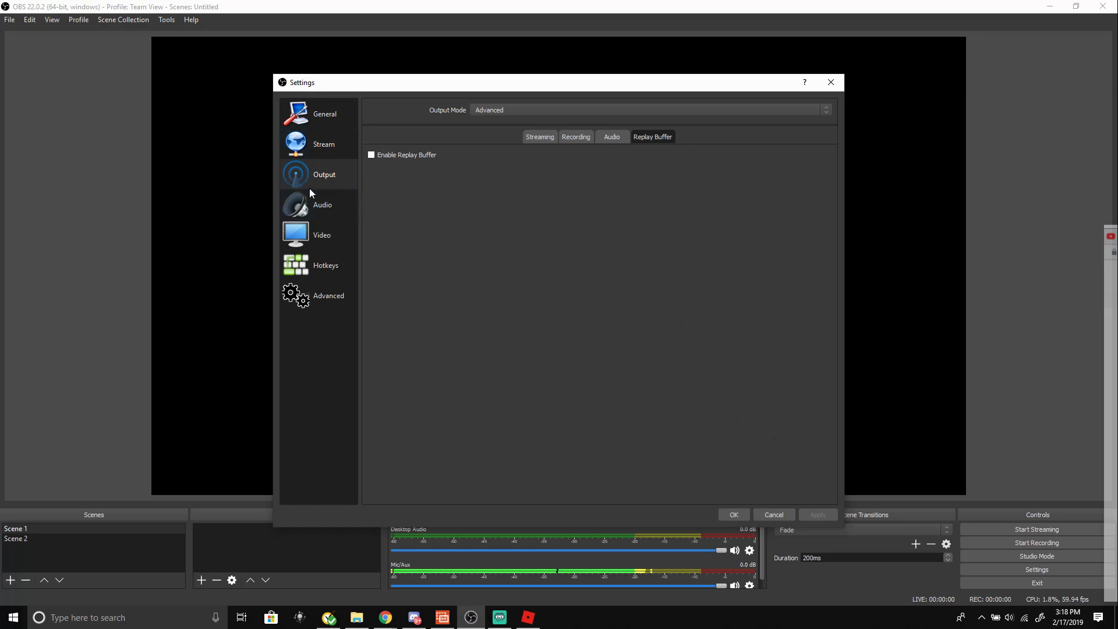
# Check the sample rate and channel choices in the audio settings, keeping 44.1khz and Stereo.
pyautogui.click(316, 205)
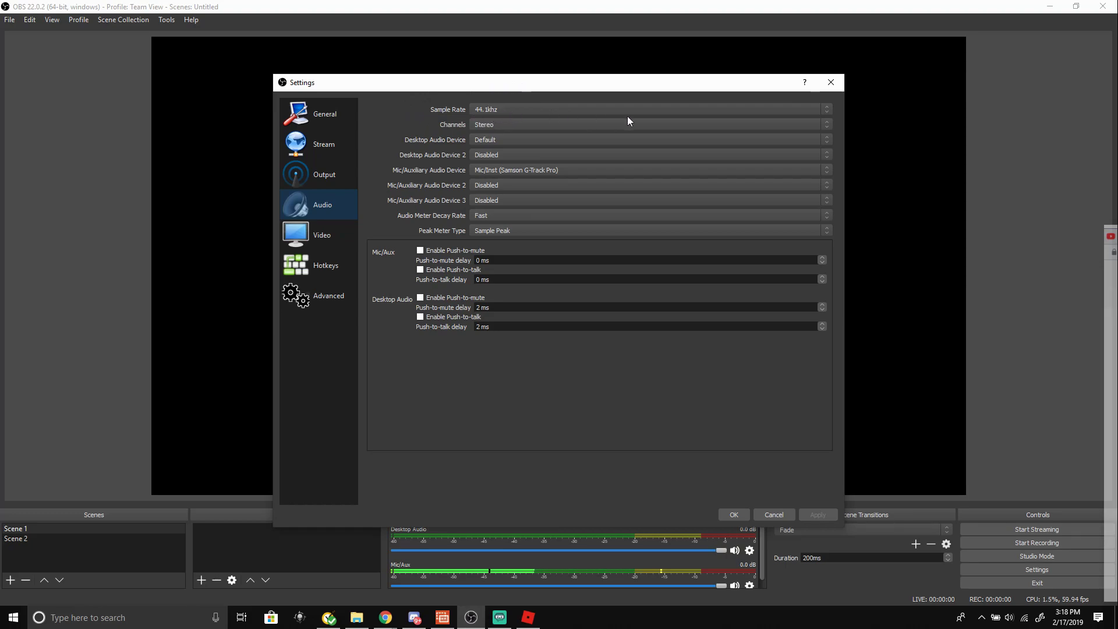
pyautogui.click(829, 108)
pyautogui.click(830, 108)
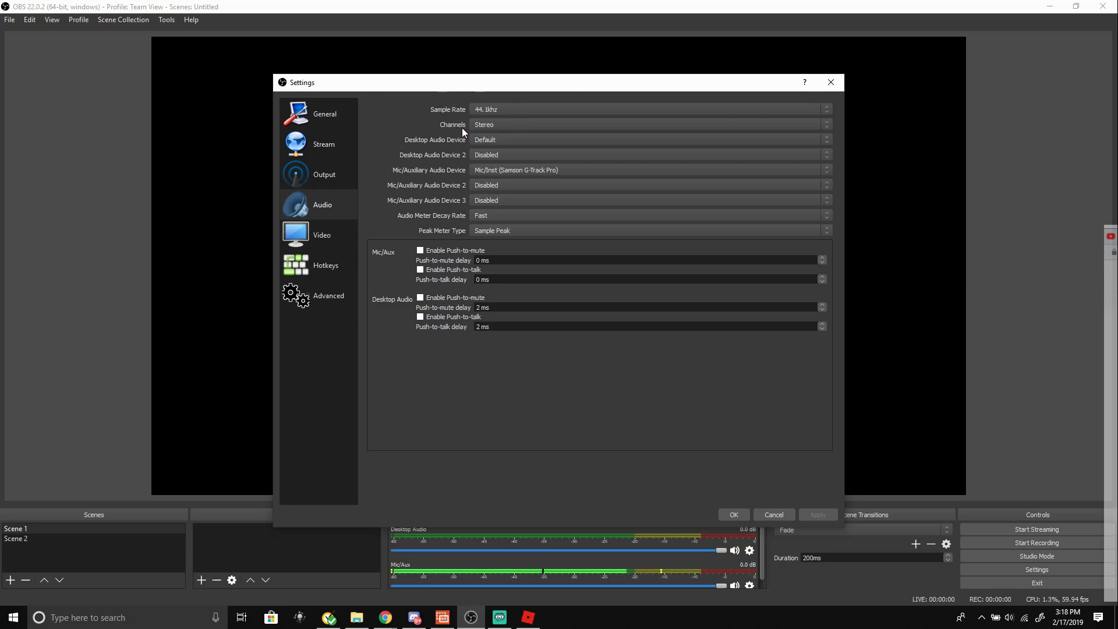
pyautogui.click(522, 125)
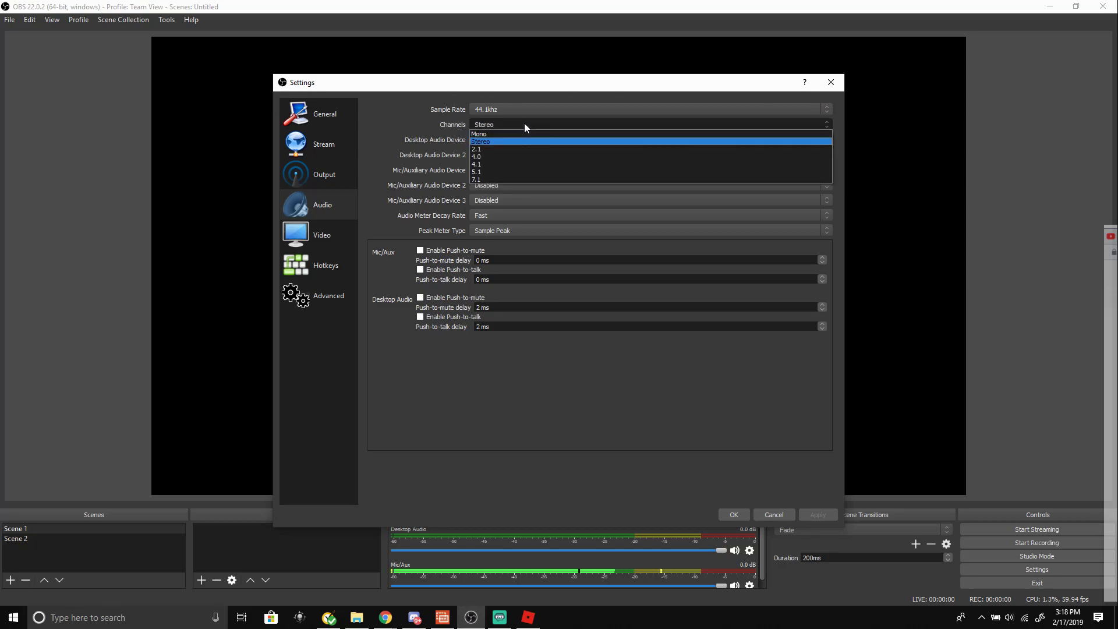
pyautogui.click(366, 111)
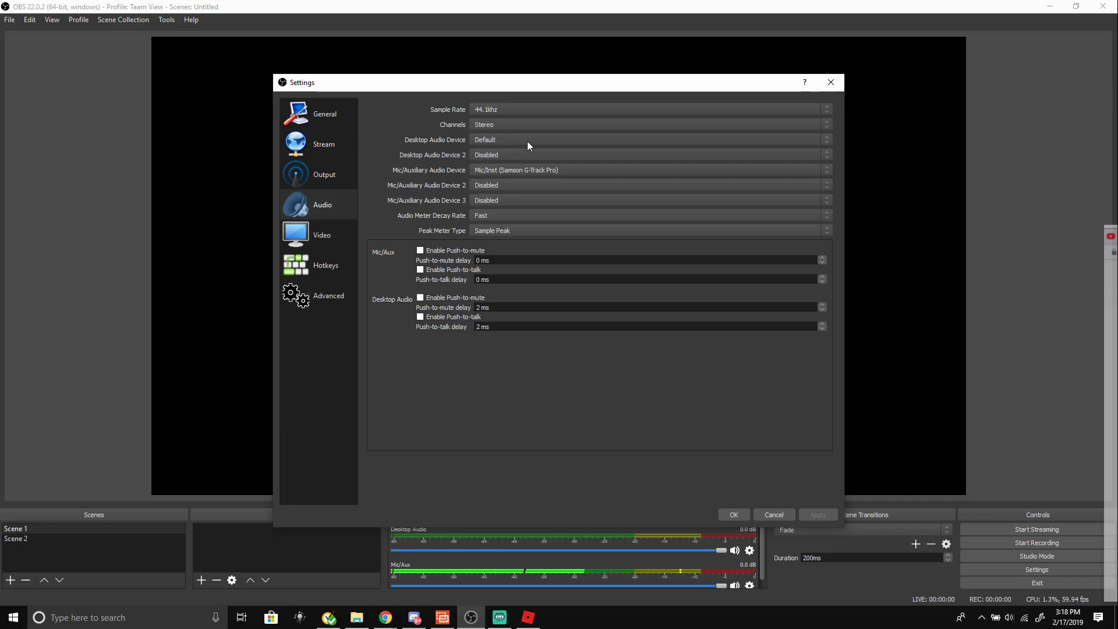
# Check the available desktop and mic/auxiliary audio devices, keeping Default and Mic/Inst (Samson G-Track Pro).
pyautogui.click(827, 140)
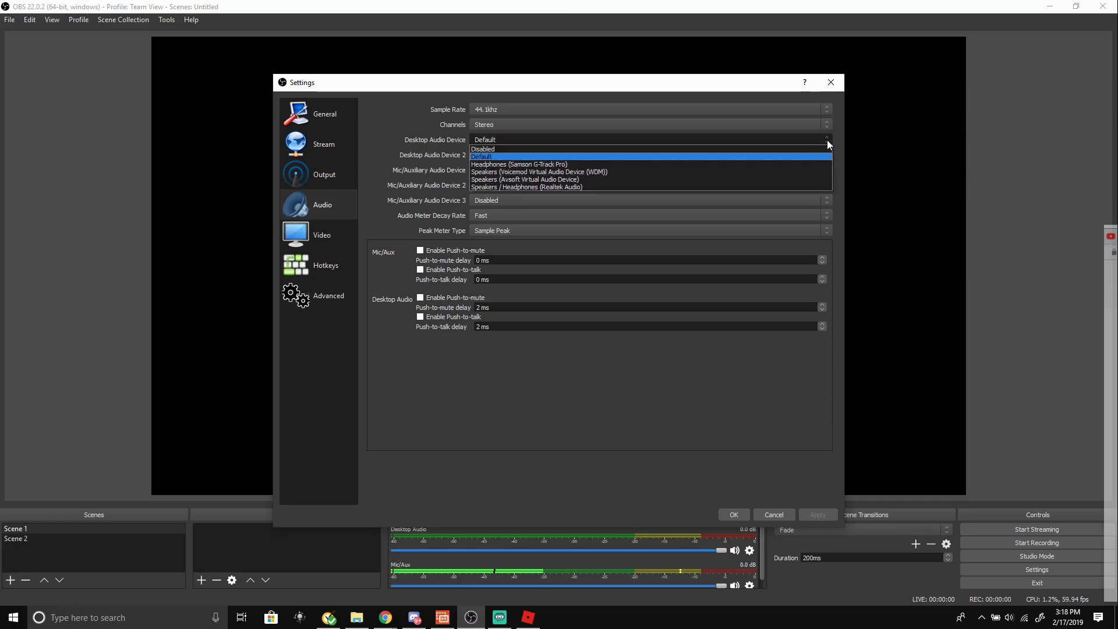
pyautogui.click(826, 141)
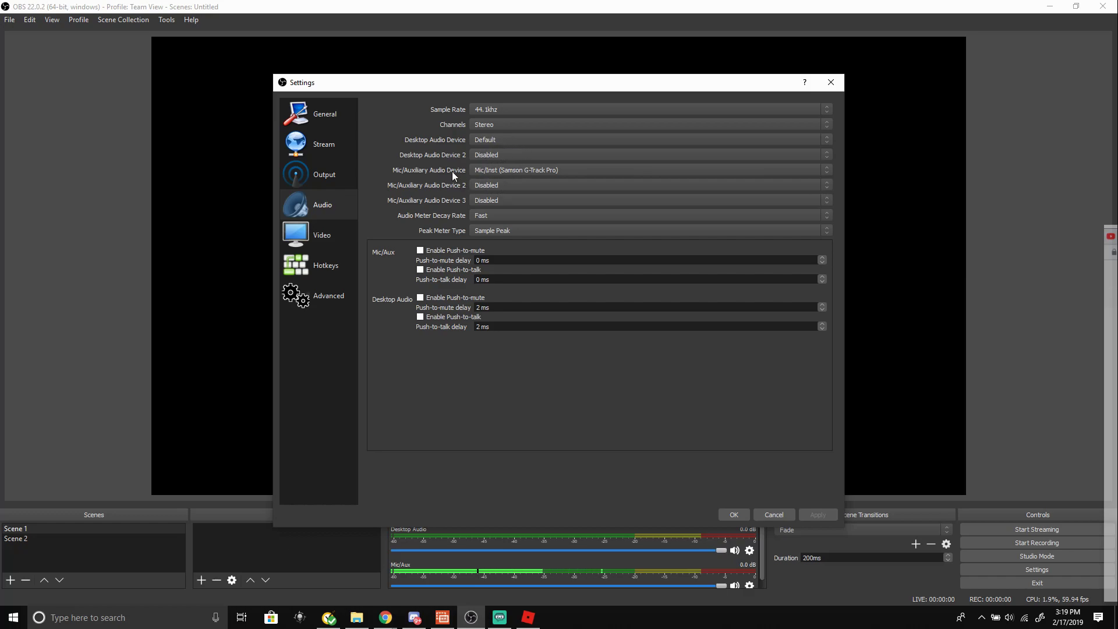
pyautogui.click(825, 171)
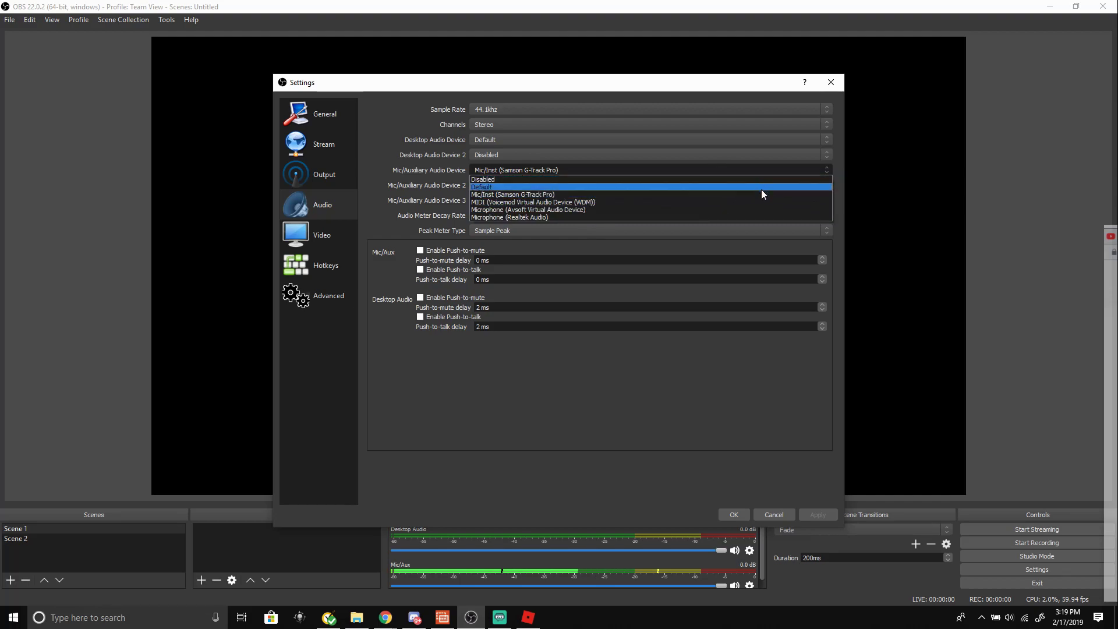
pyautogui.click(827, 169)
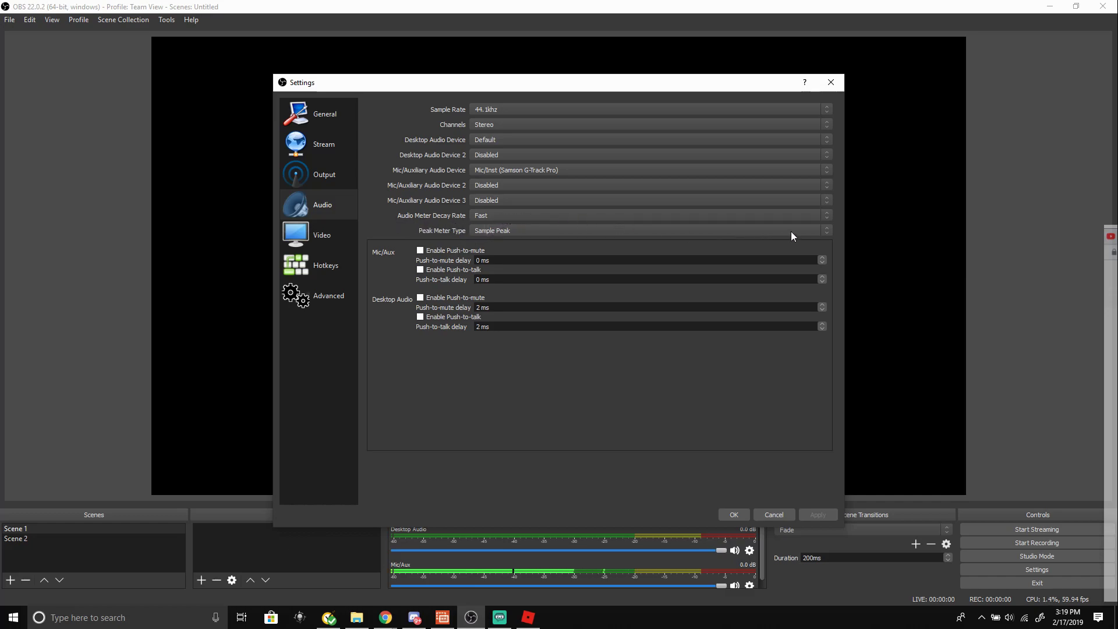
# Check the audio meter decay rate and peak meter type options, keeping Fast and Sample Peak.
pyautogui.click(826, 215)
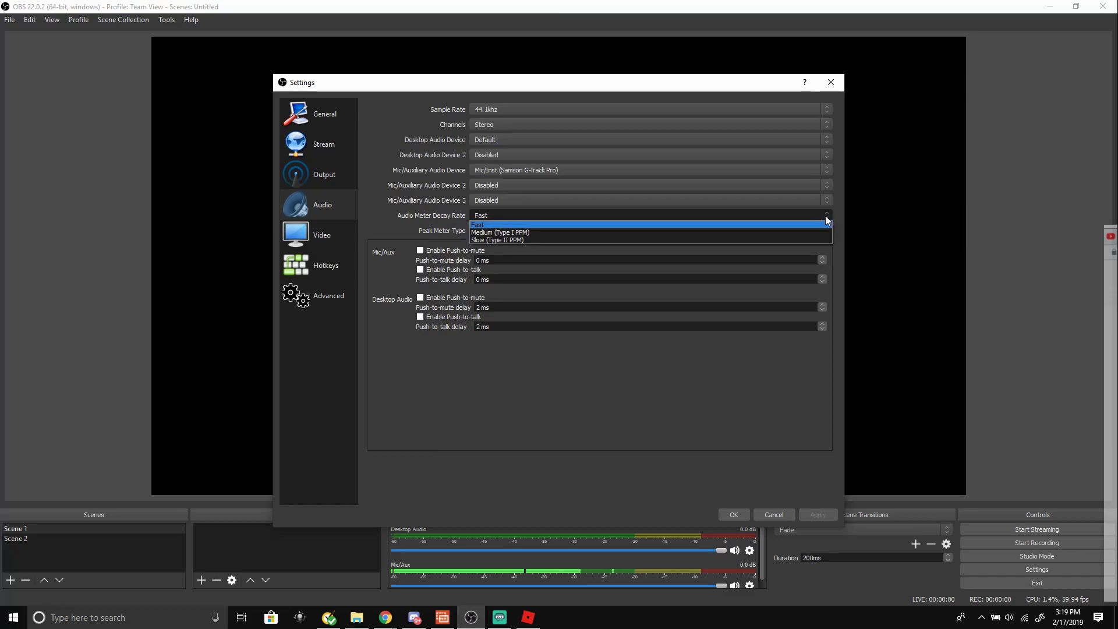
pyautogui.click(795, 212)
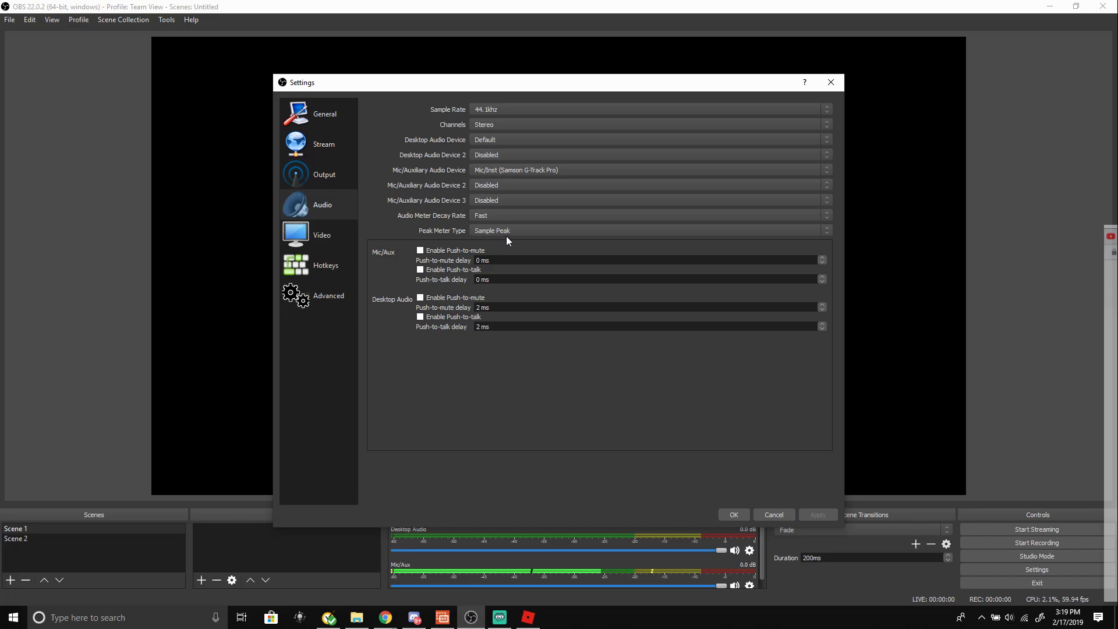
pyautogui.click(830, 233)
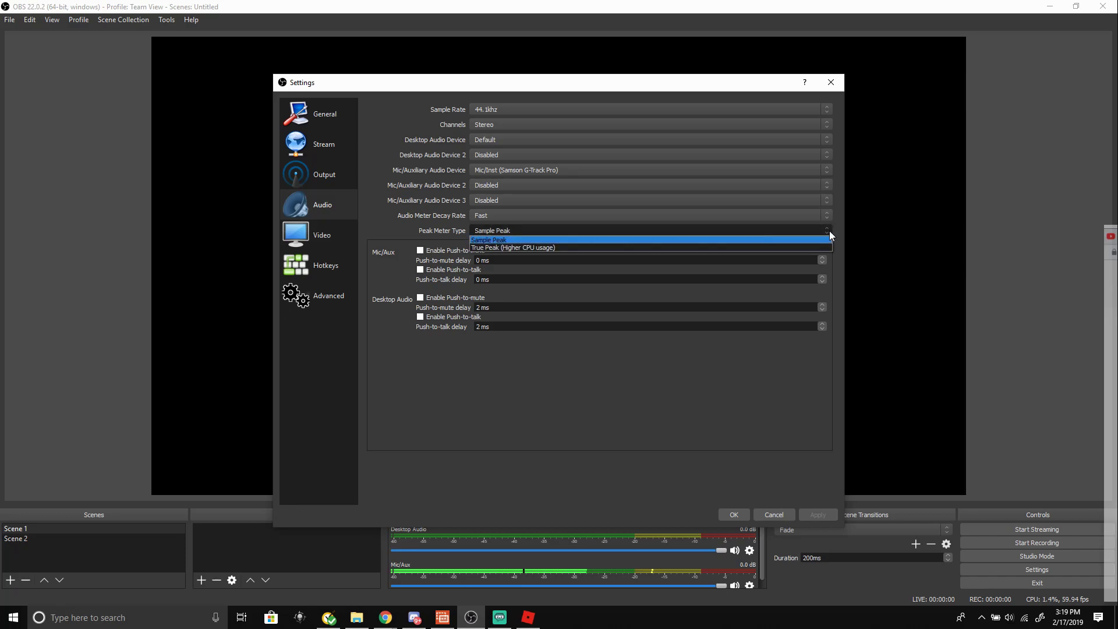
pyautogui.click(829, 231)
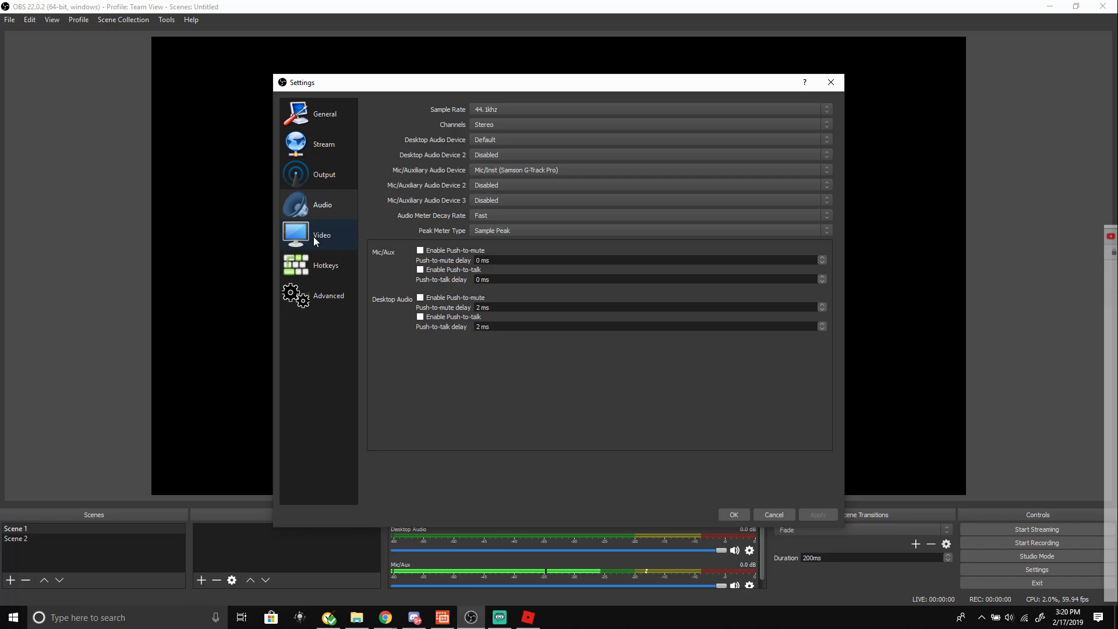
# Check the base canvas resolution choices in the video settings, keeping 1920x1080.
pyautogui.click(330, 236)
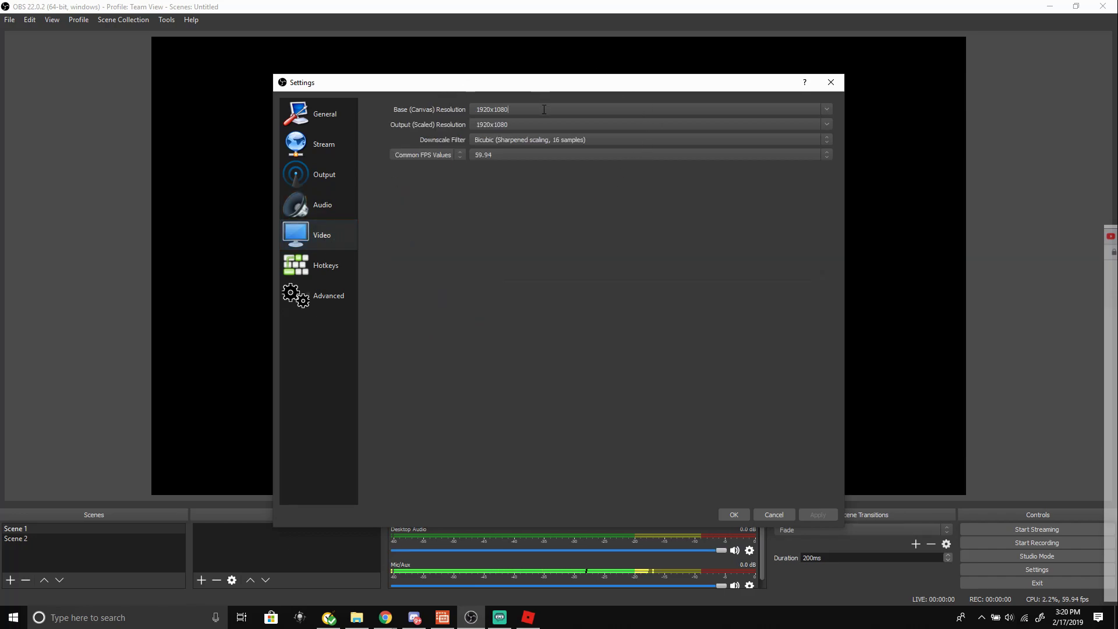
pyautogui.click(827, 109)
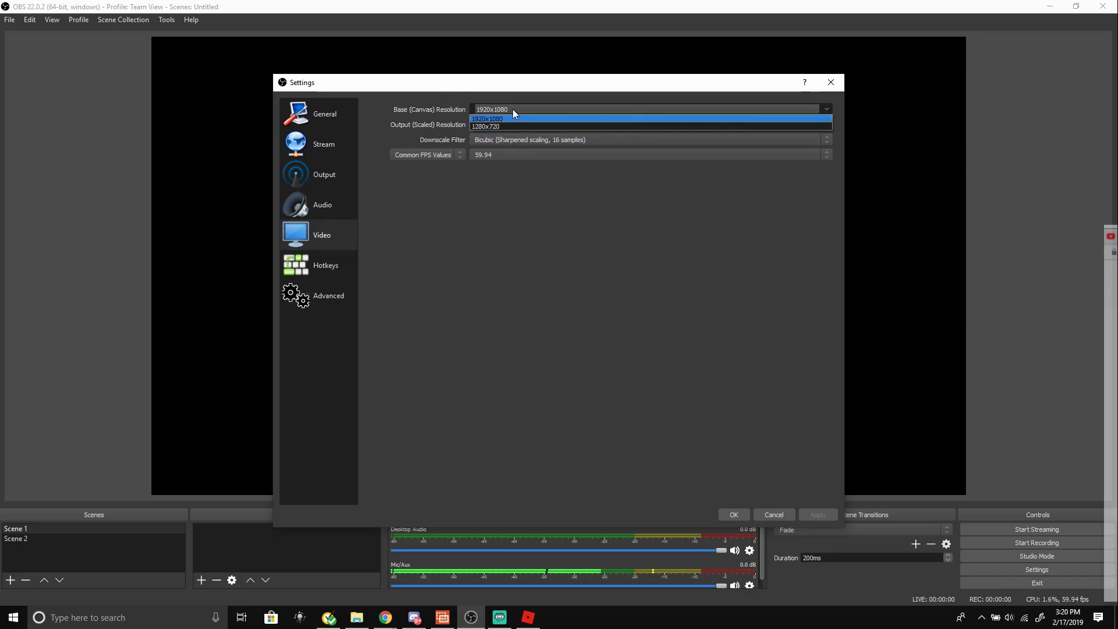
pyautogui.click(543, 117)
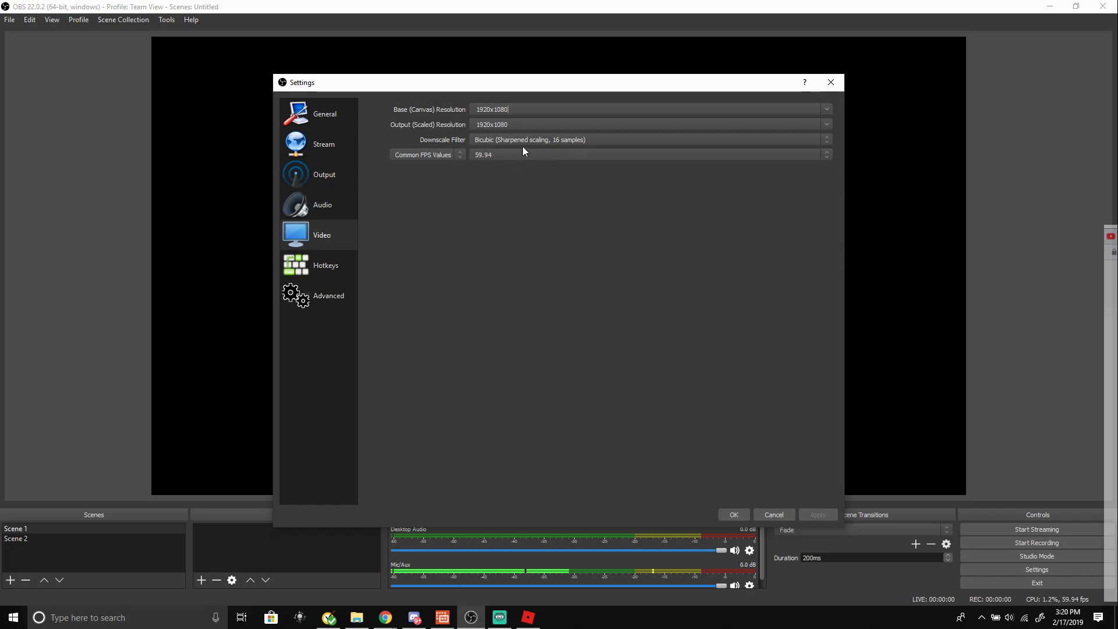
# Check the downscale filter and common FPS options, keeping Bicubic (Sharpened scaling, 16 samples) and 59.94.
pyautogui.click(831, 141)
pyautogui.click(830, 141)
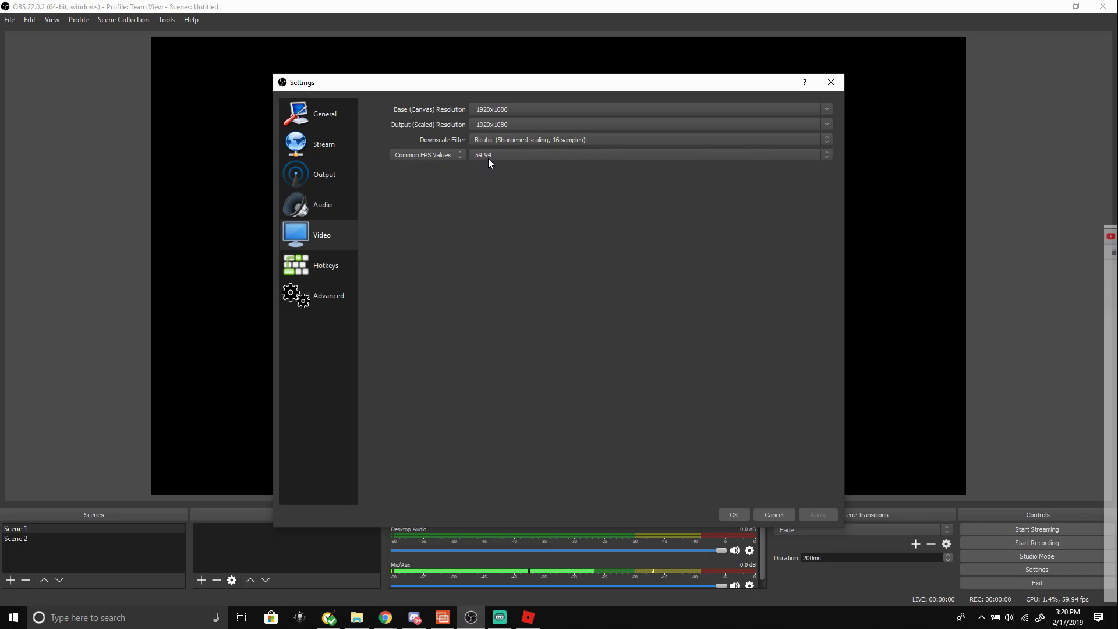
pyautogui.click(827, 155)
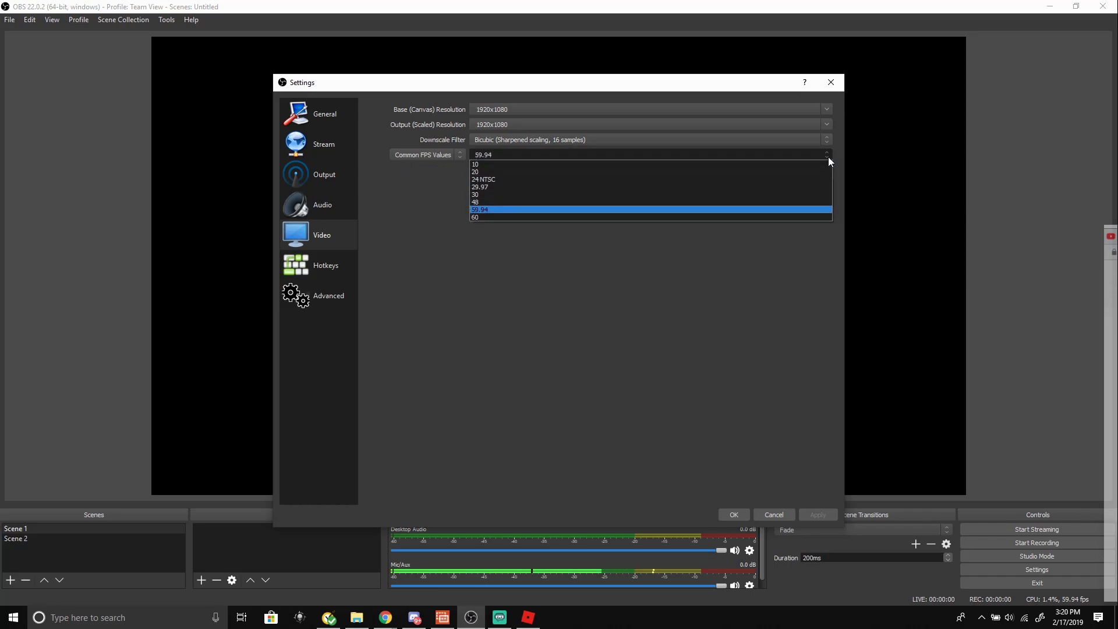
pyautogui.click(484, 209)
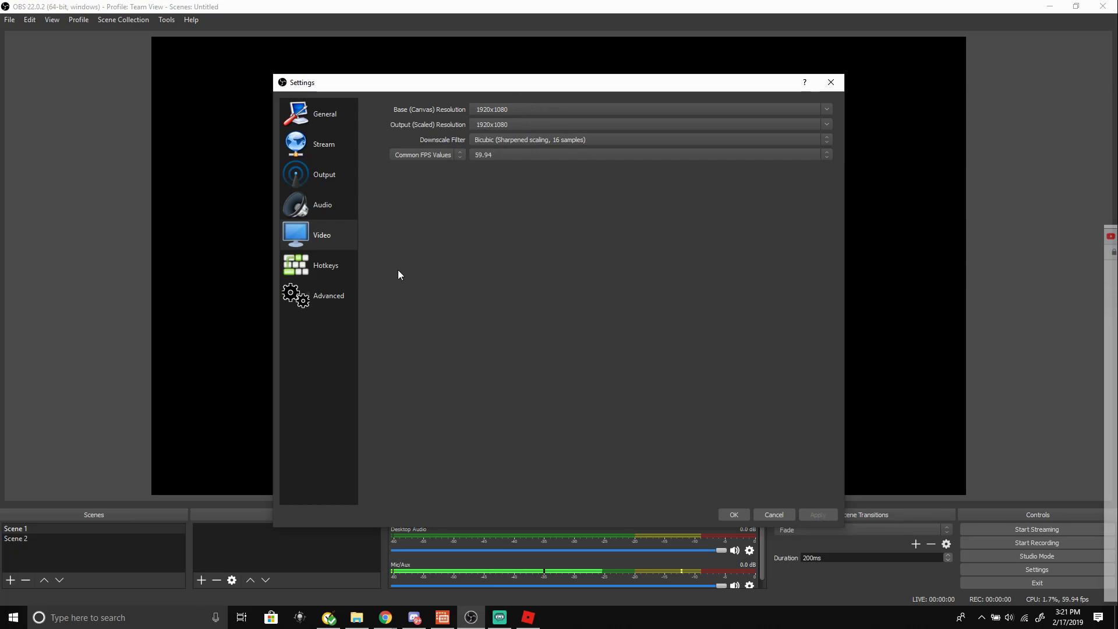
# Examine the hotkey settings for streaming, recording, scenes, sources, desktop audio and mic.
pyautogui.click(314, 268)
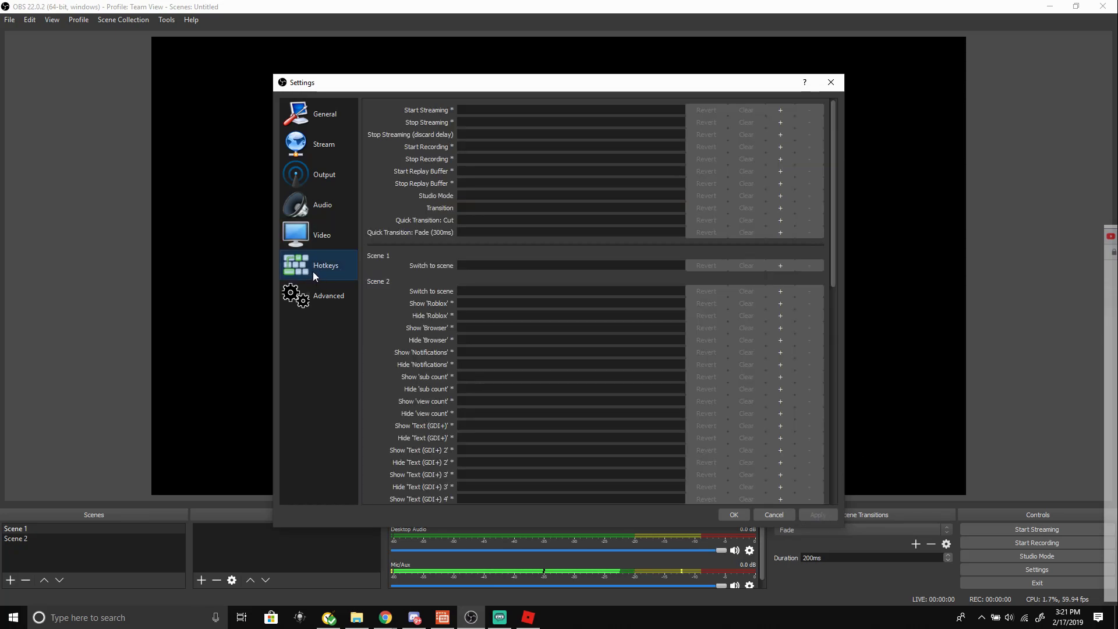
pyautogui.scroll(-5, 585, 254)
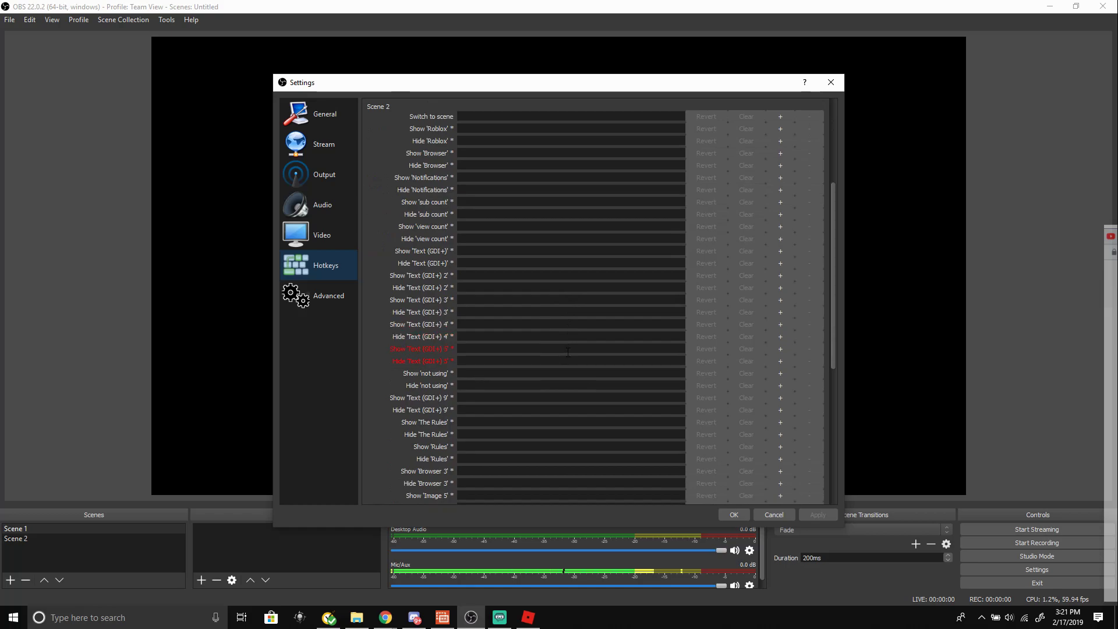
pyautogui.scroll(-5, 568, 352)
pyautogui.scroll(4, 577, 373)
pyautogui.scroll(-3, 585, 398)
pyautogui.scroll(8, 584, 398)
pyautogui.scroll(-3, 600, 389)
pyautogui.scroll(3, 600, 390)
pyautogui.scroll(-4, 599, 343)
pyautogui.scroll(3, 599, 343)
pyautogui.scroll(-10, 559, 361)
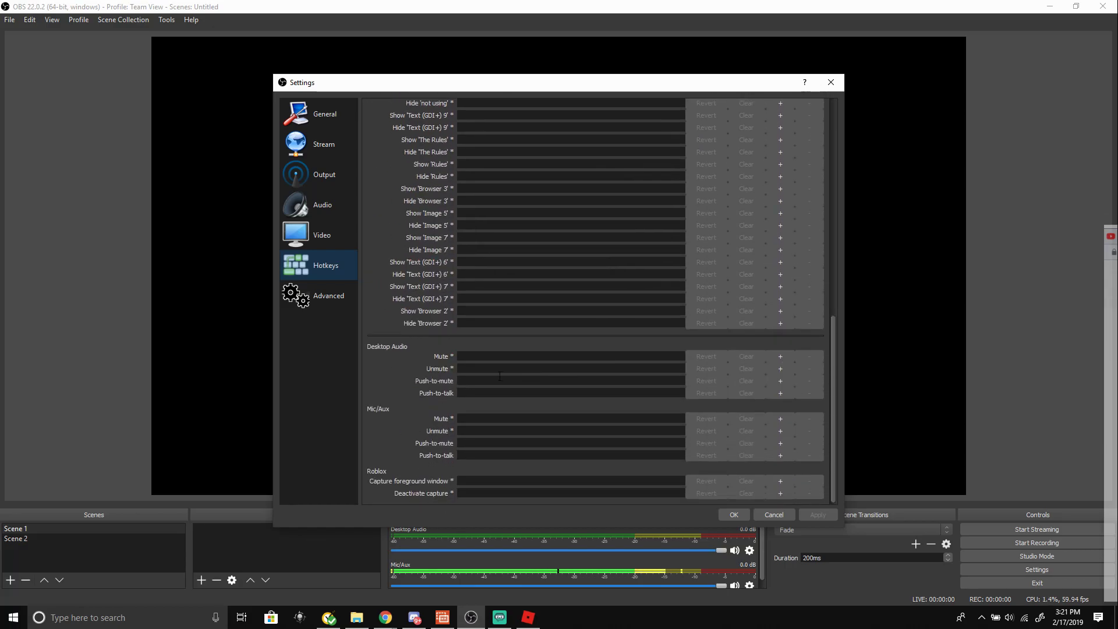
pyautogui.scroll(7, 426, 270)
pyautogui.scroll(6, 400, 296)
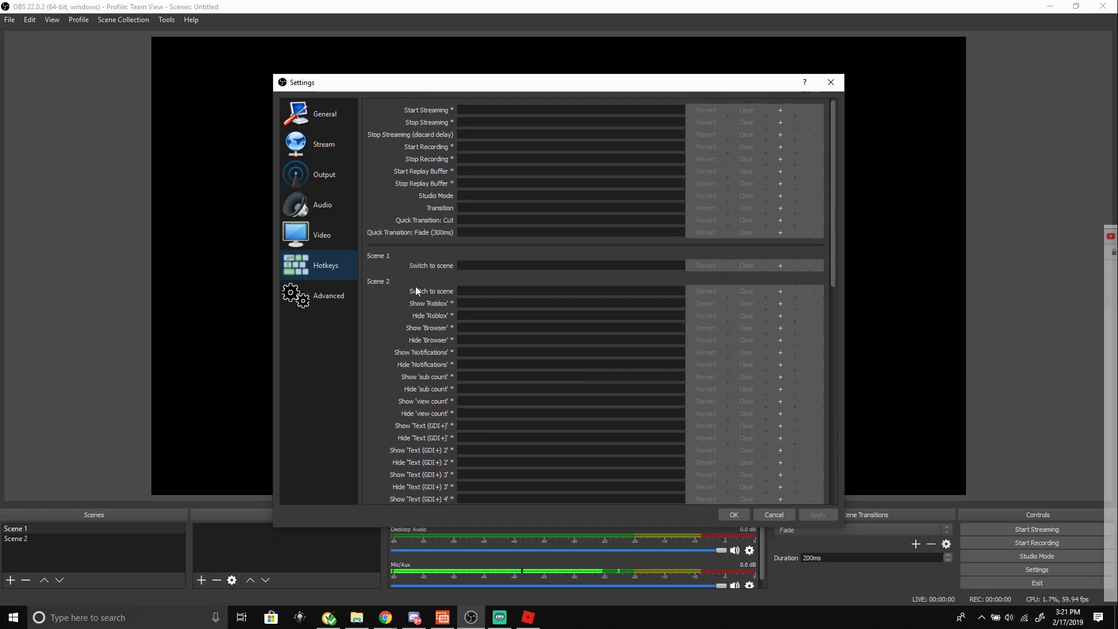
pyautogui.scroll(-7, 428, 193)
pyautogui.scroll(-6, 534, 239)
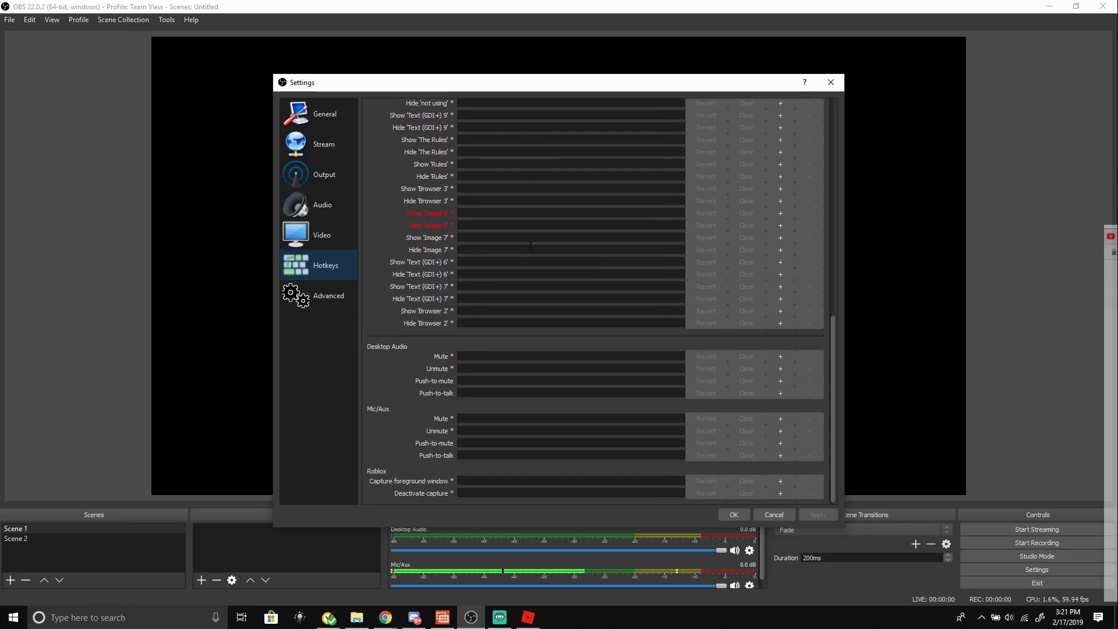
pyautogui.click(818, 515)
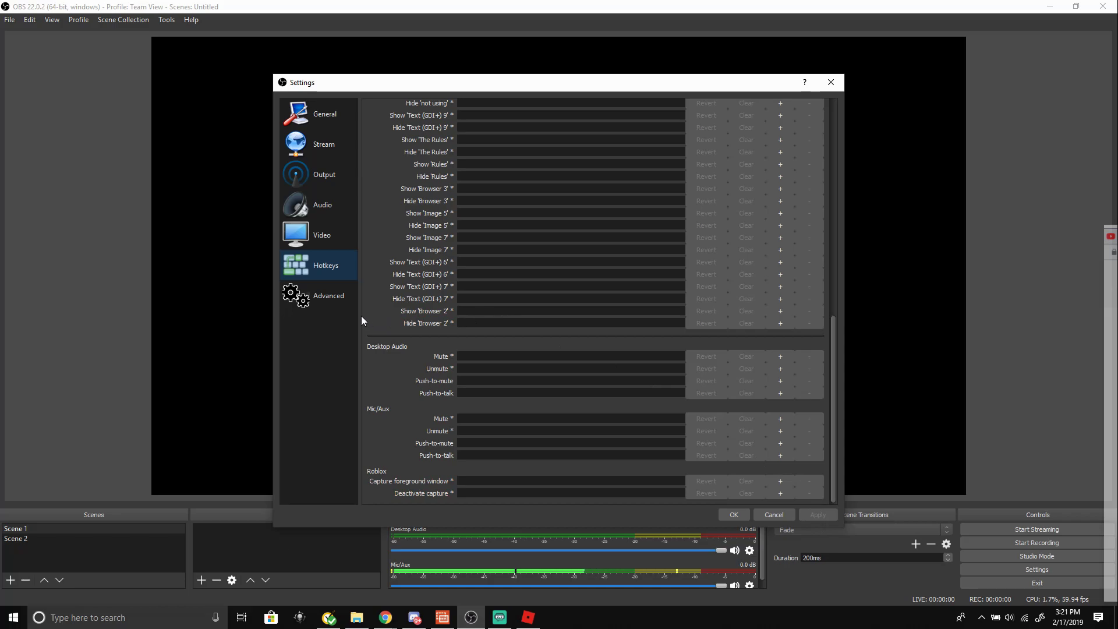
# Check the process priority and renderer options in the advanced settings, keeping Above Normal and Direct3D 11.
pyautogui.click(305, 297)
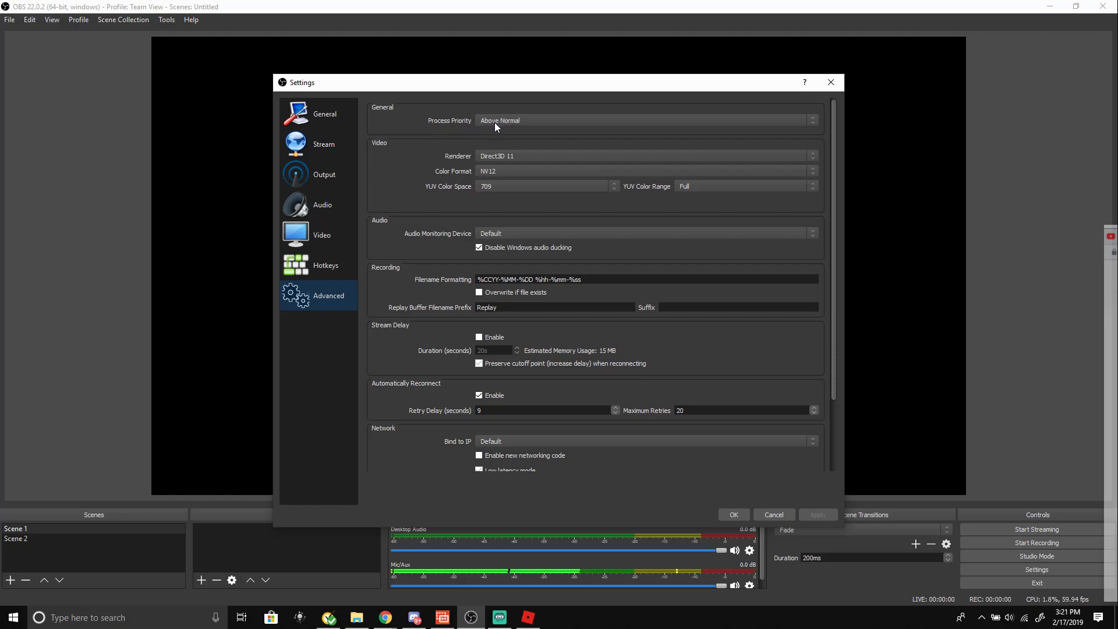
pyautogui.click(814, 119)
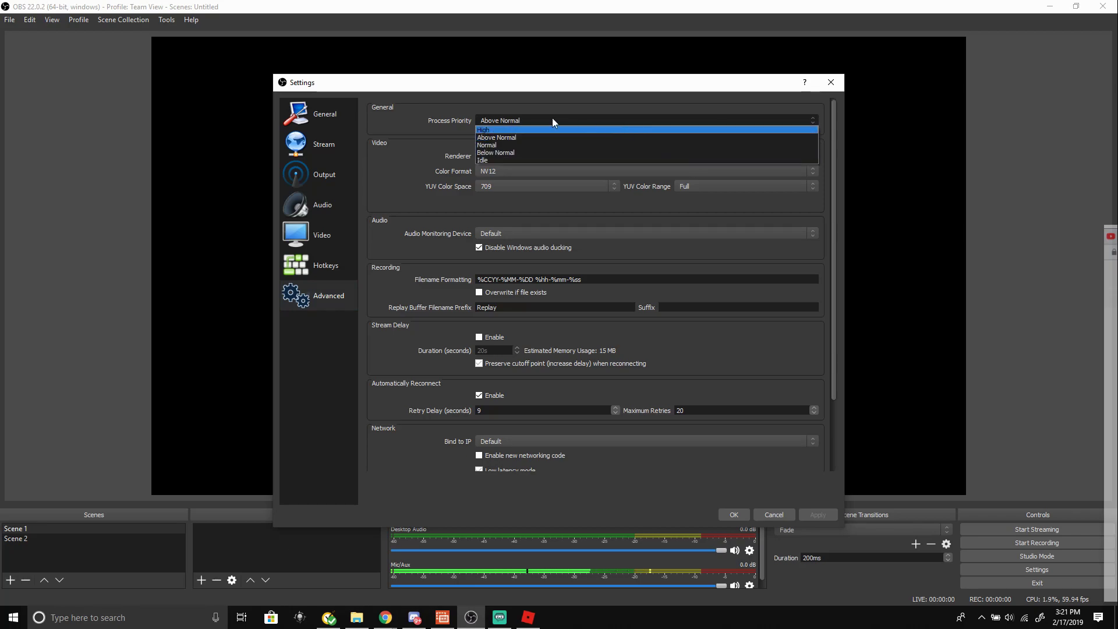
pyautogui.click(505, 124)
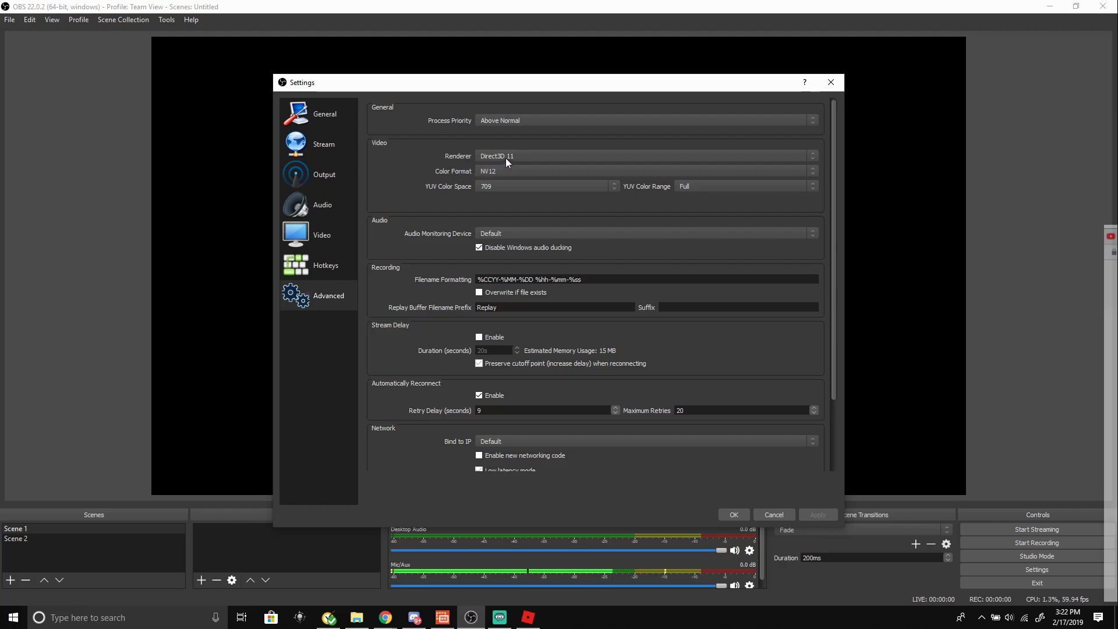
pyautogui.click(815, 153)
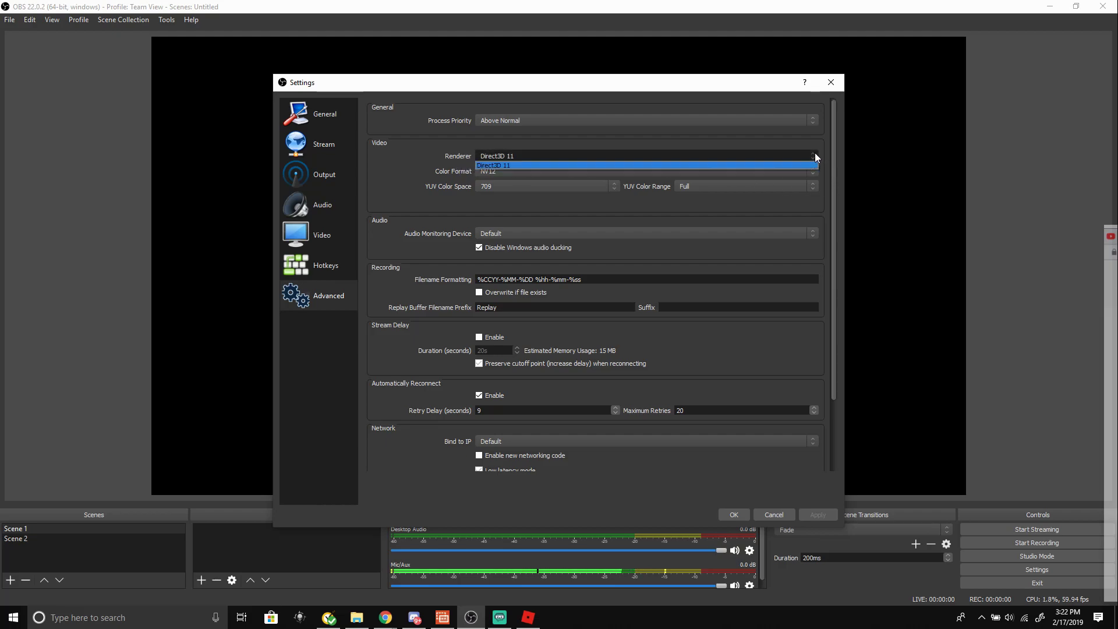
pyautogui.click(815, 153)
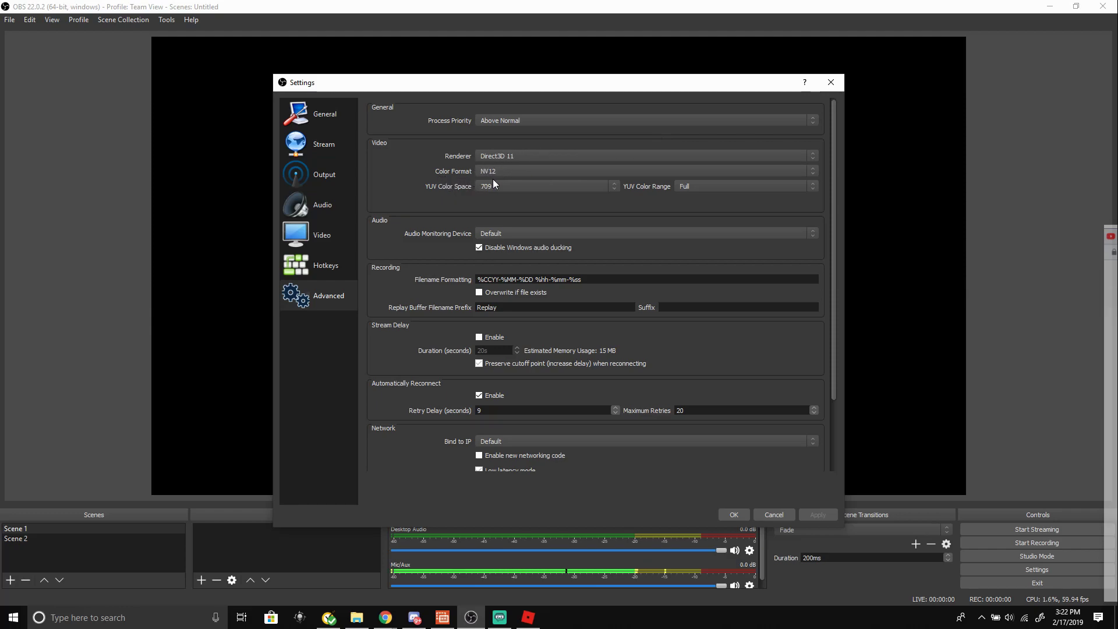
# Check the color format and YUV color range options, keeping NV12 and Full.
pyautogui.click(514, 171)
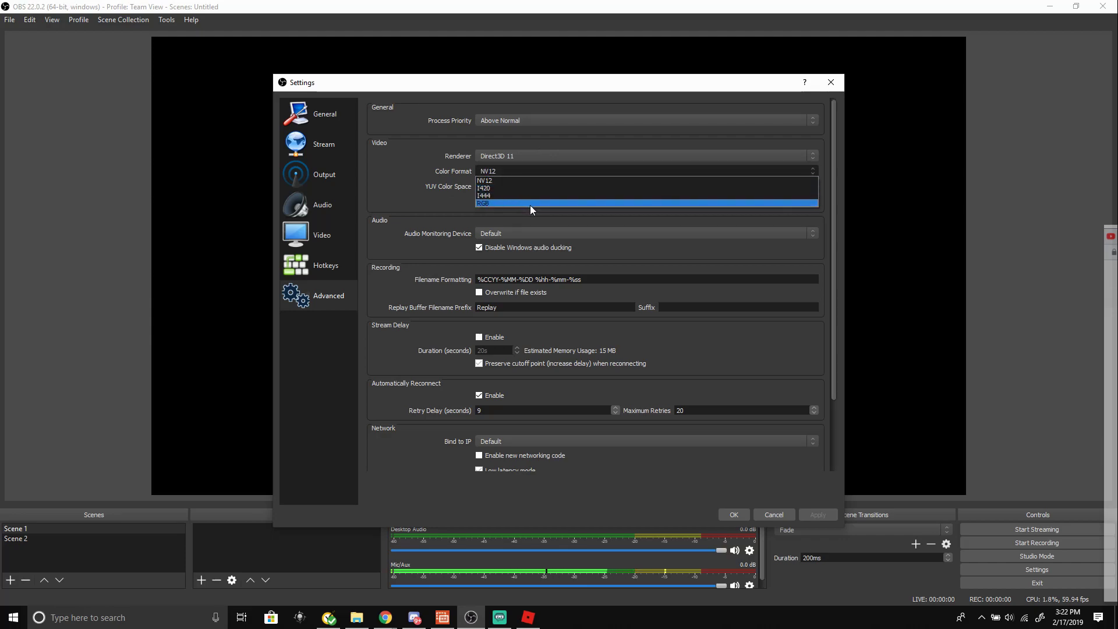
pyautogui.click(504, 179)
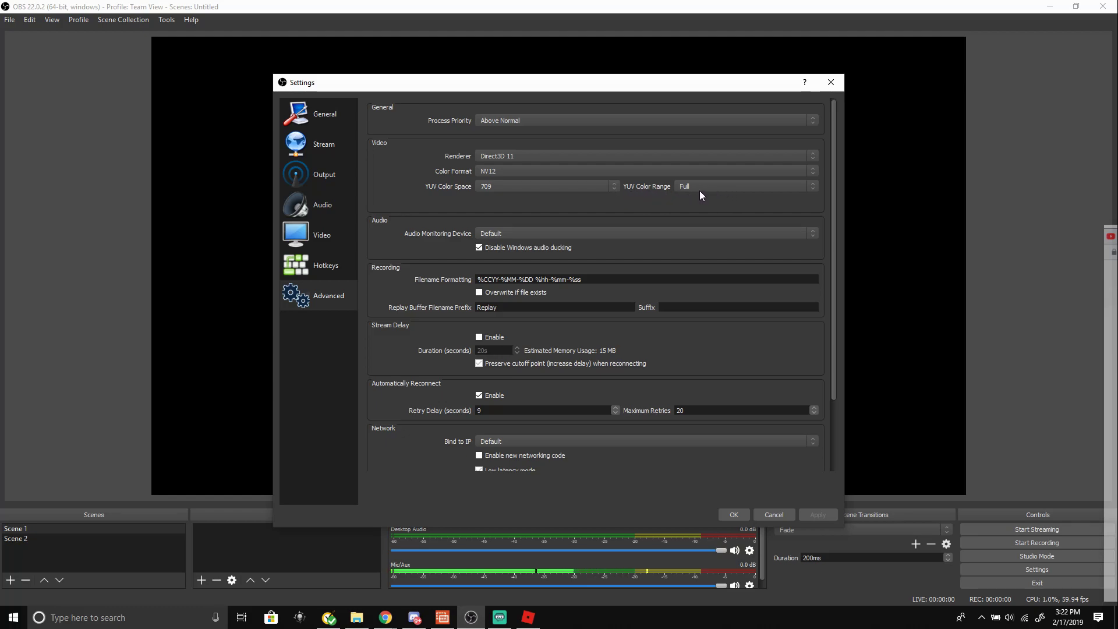
pyautogui.click(815, 188)
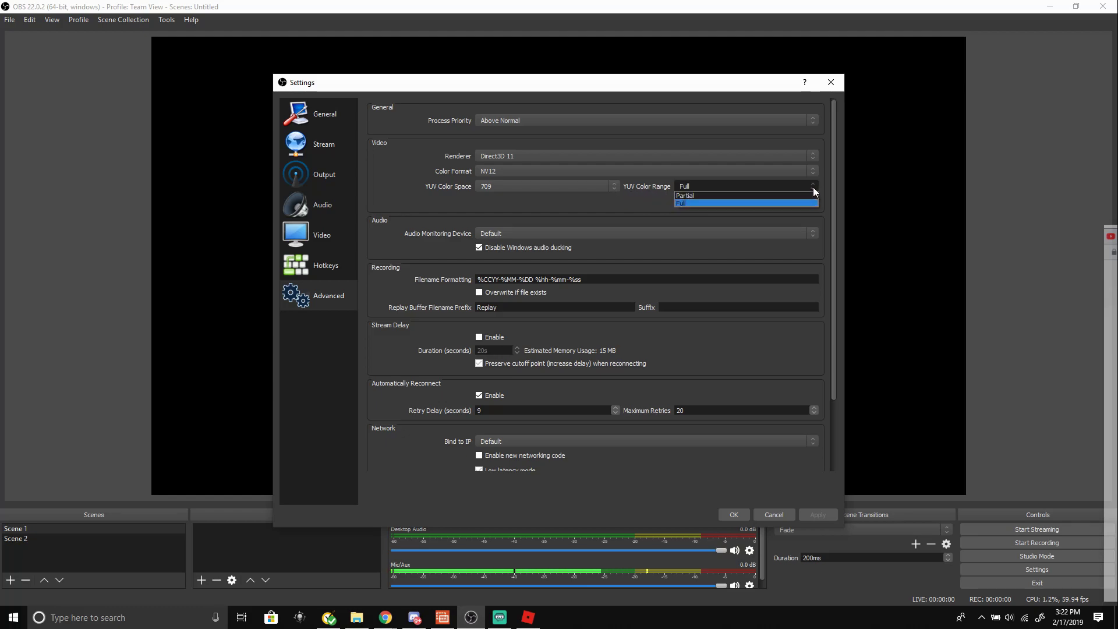
pyautogui.click(816, 187)
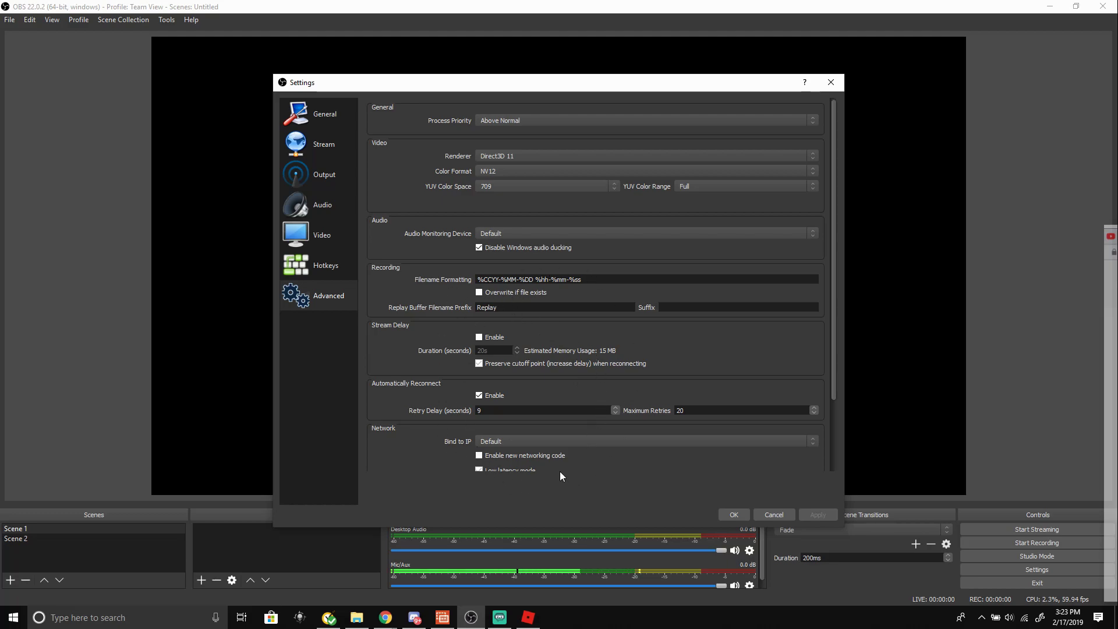
# Examine the advanced audio, recording, stream delay, reconnect, network, sources and hotkey options, and close the settings.
pyautogui.scroll(-3, 525, 393)
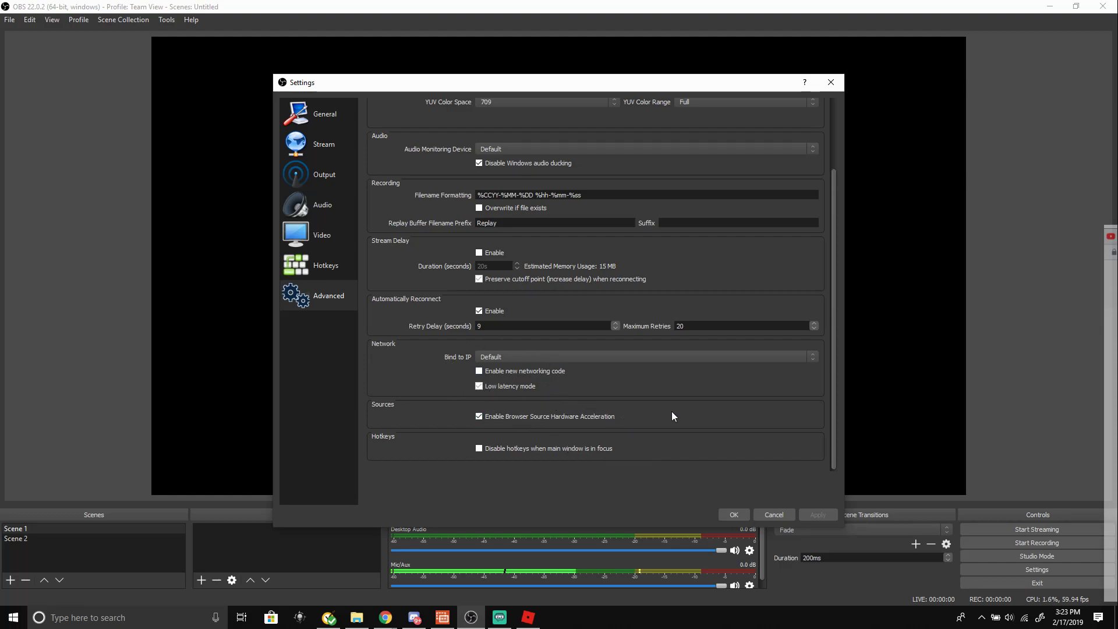
pyautogui.scroll(2, 662, 369)
pyautogui.scroll(-1, 663, 372)
pyautogui.scroll(-1, 675, 436)
pyautogui.scroll(2, 668, 437)
pyautogui.scroll(3, 600, 239)
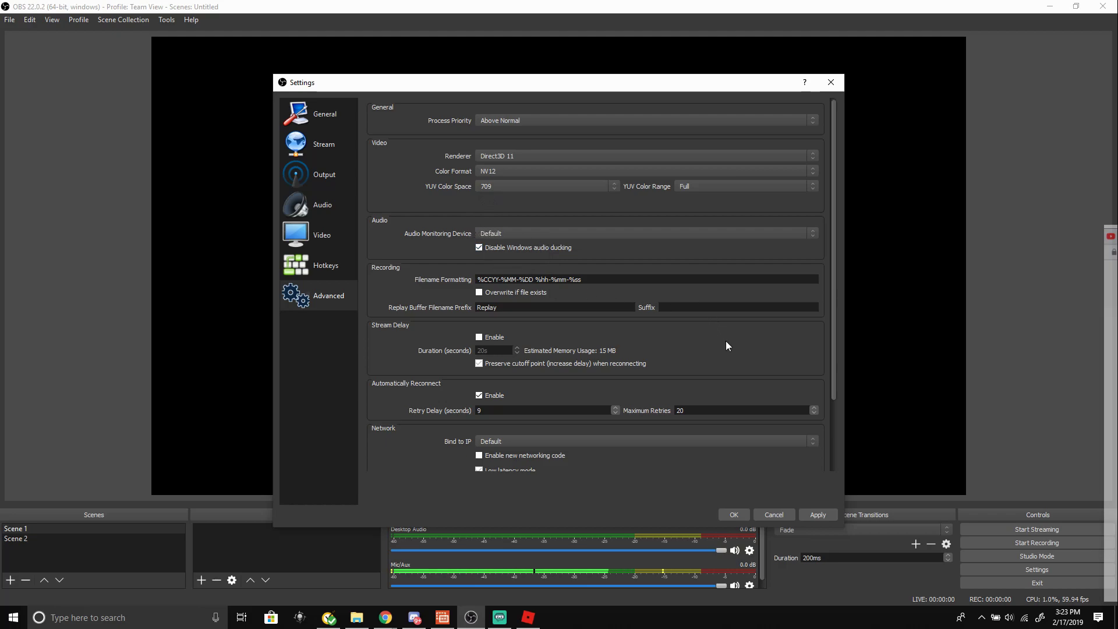
pyautogui.scroll(-5, 716, 357)
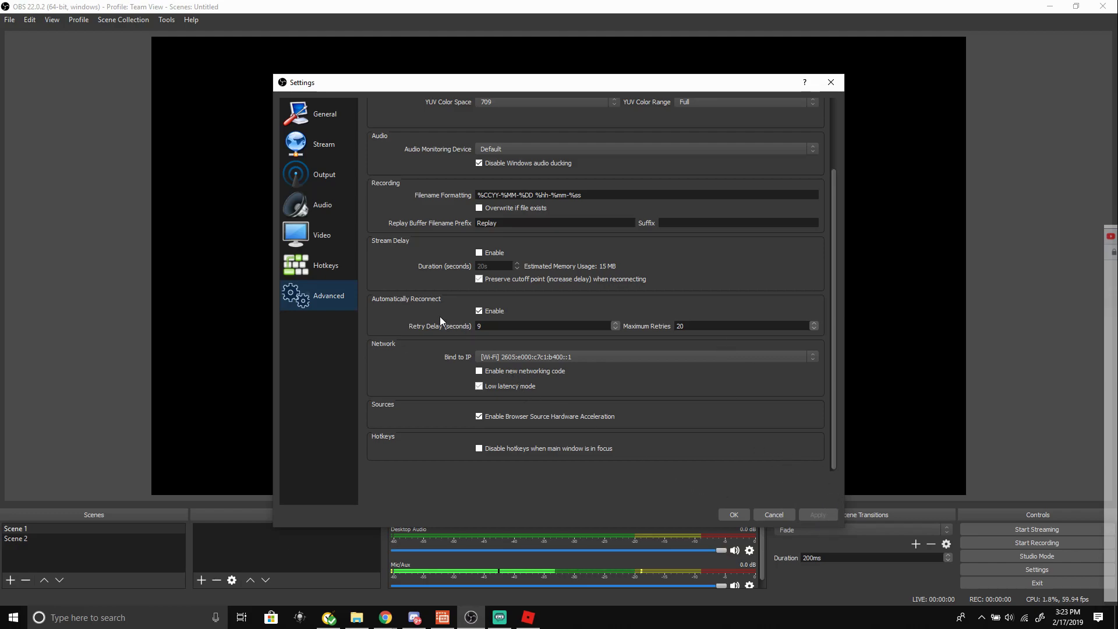
pyautogui.click(832, 83)
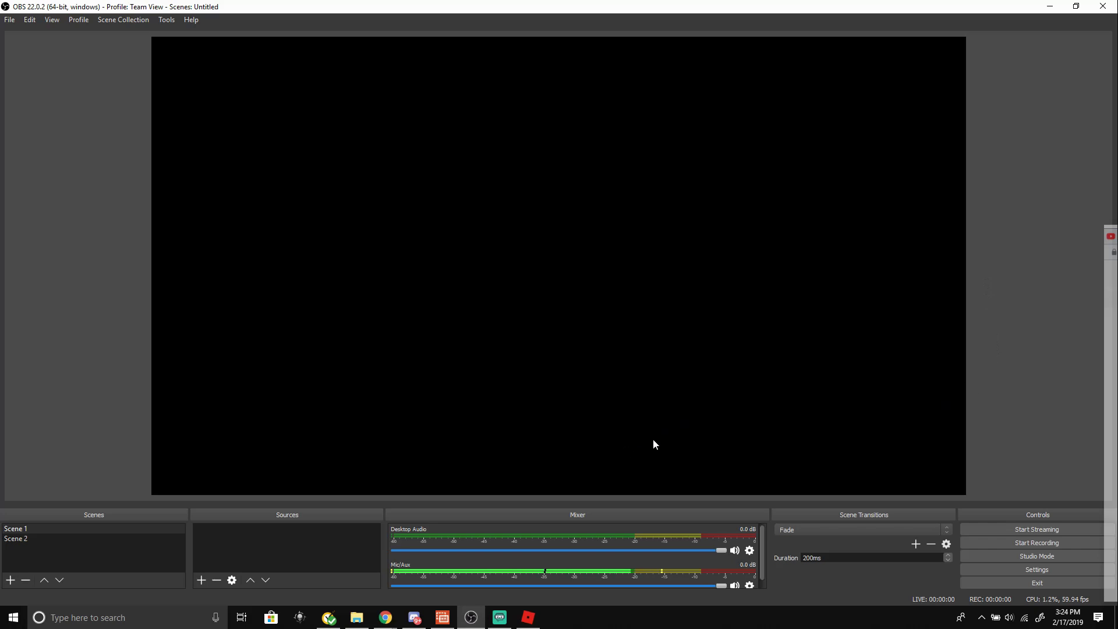
# Add a new Game Capture source to Scene 1 and set its mode to Capture specific window.
pyautogui.click(201, 580)
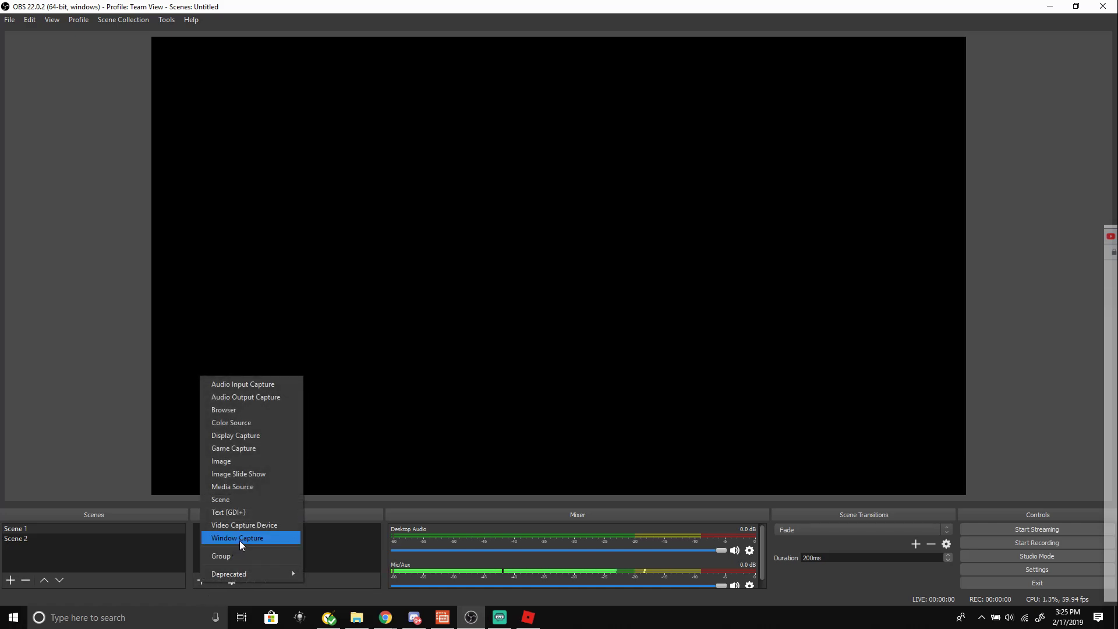
pyautogui.click(271, 448)
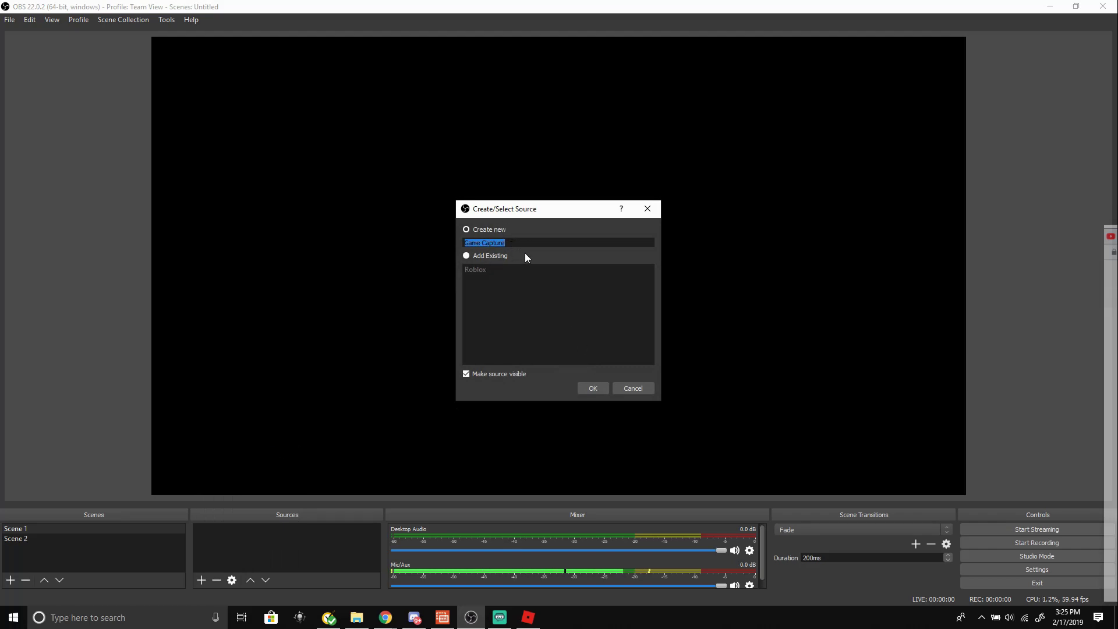
pyautogui.click(593, 388)
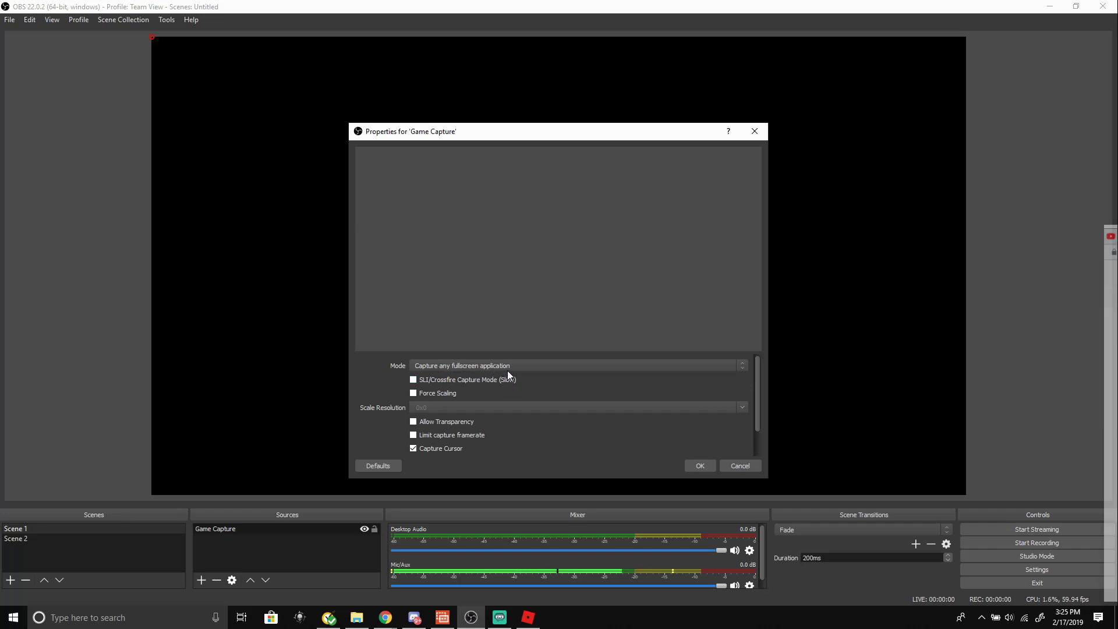
pyautogui.click(743, 364)
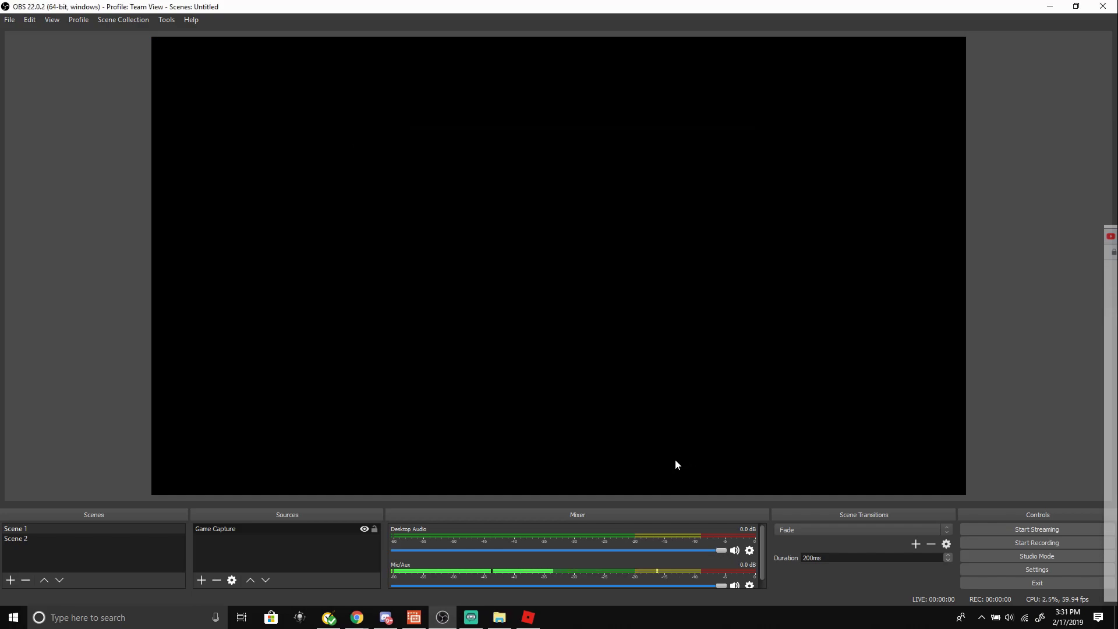
# Set the Game Capture source to capture the window [RobloxPlayerBeta.exe]: Roblox, and accept its properties.
pyautogui.click(293, 526)
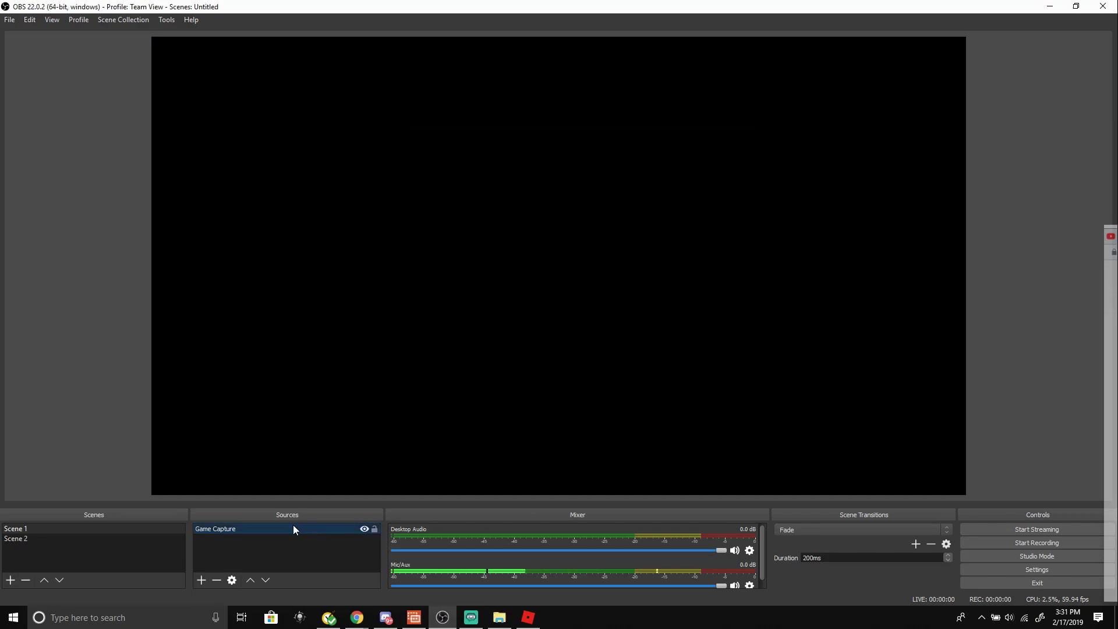
pyautogui.doubleClick(293, 526)
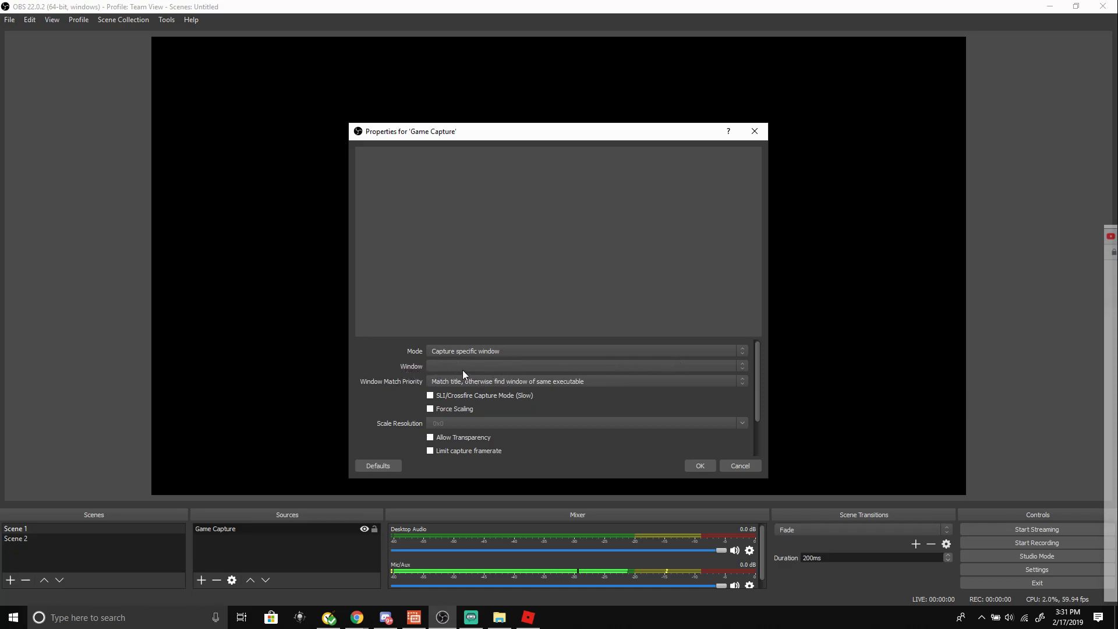
pyautogui.click(743, 368)
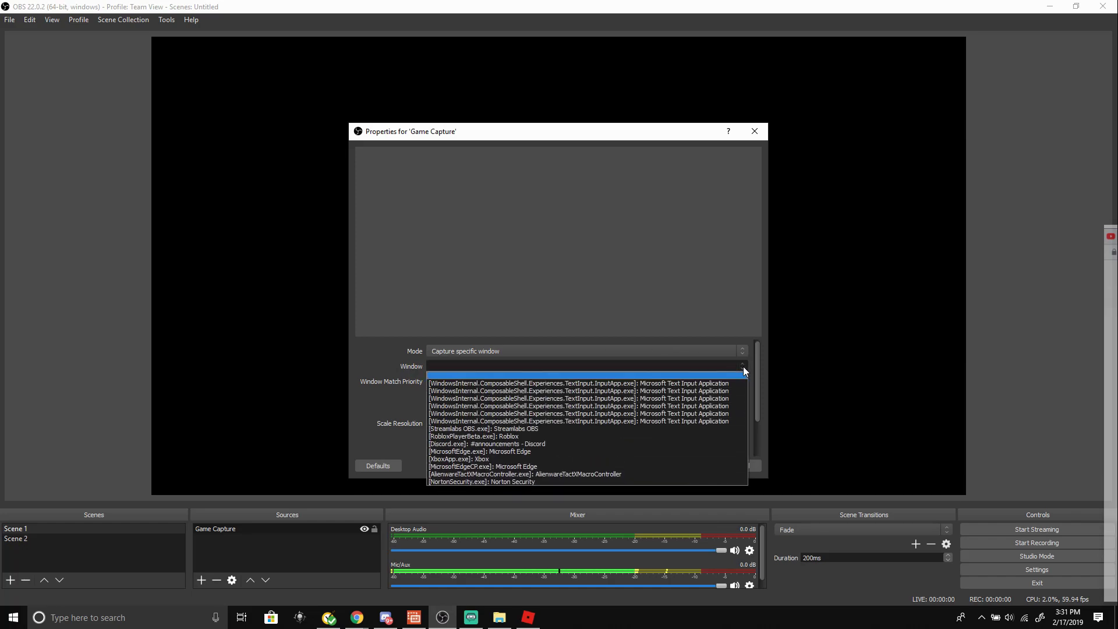
pyautogui.click(495, 437)
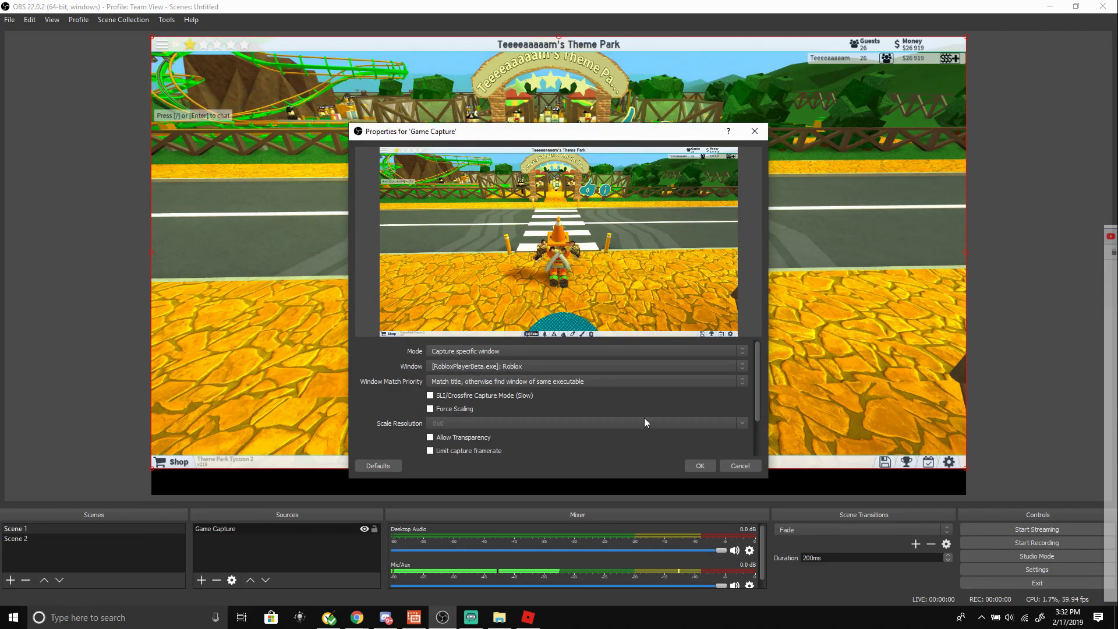
pyautogui.click(702, 466)
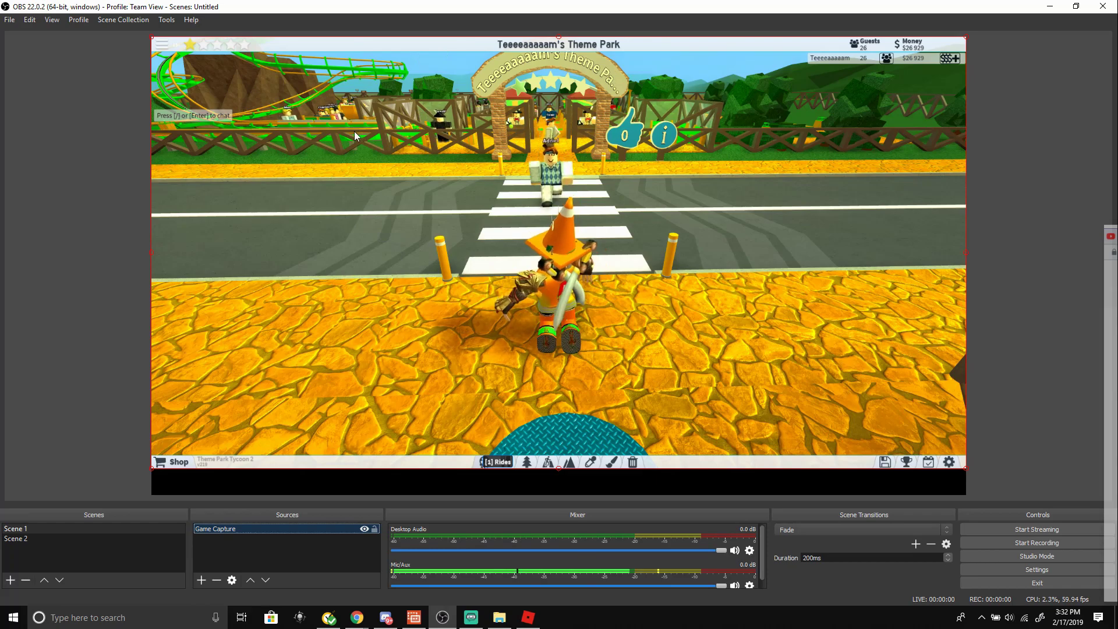
pyautogui.click(518, 212)
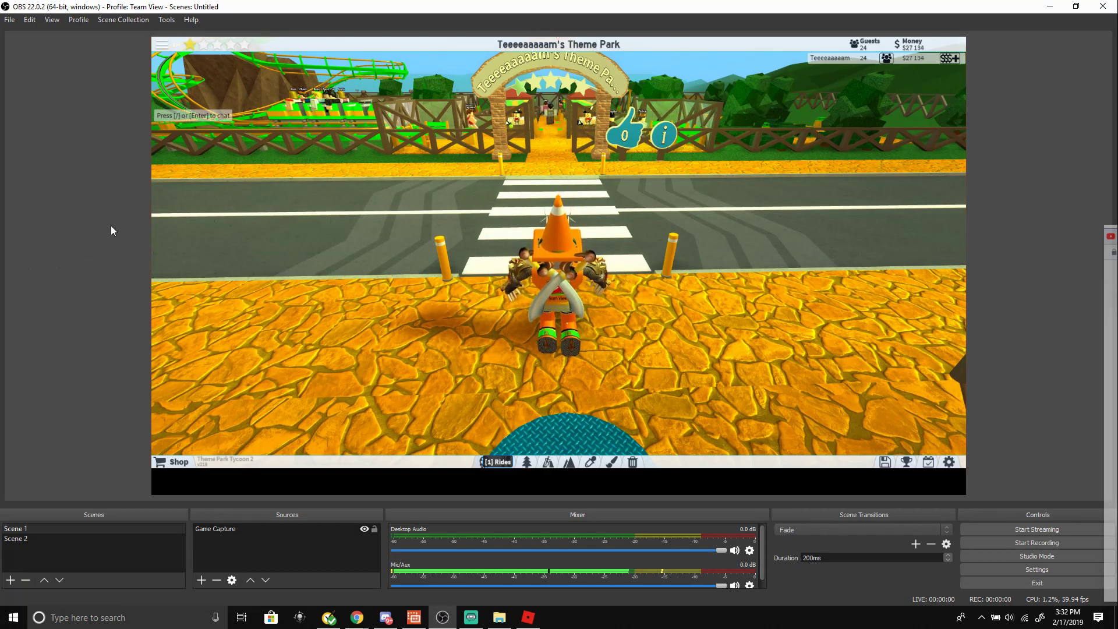
# Select the game capture in the preview, try resizing it from its corner, and centre it vertically on the canvas.
pyautogui.click(634, 188)
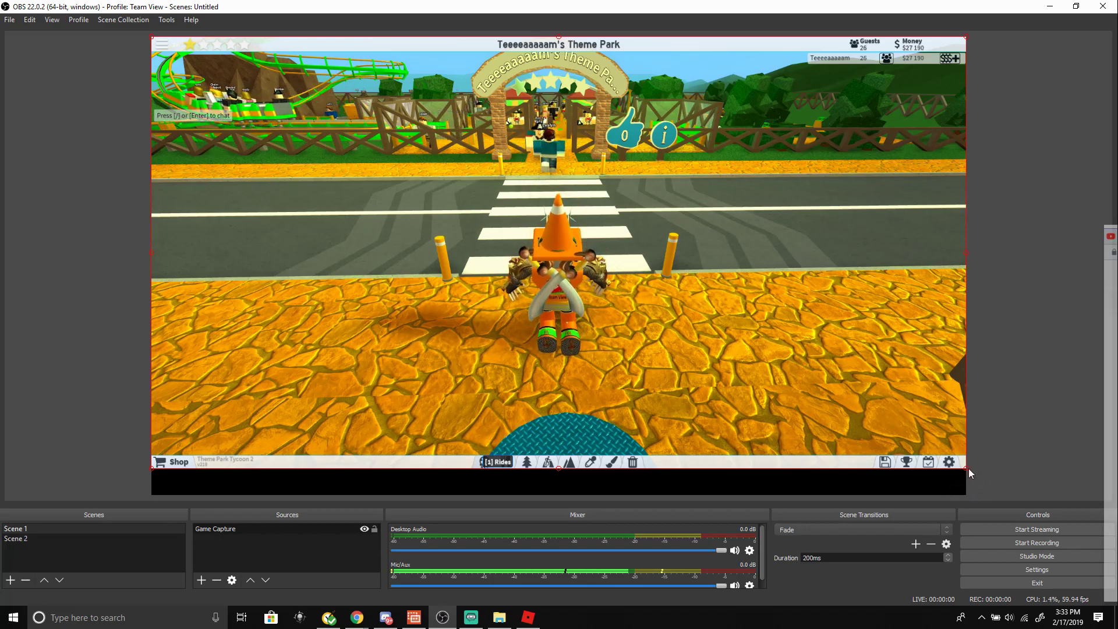
pyautogui.moveTo(945, 472); pyautogui.dragTo(378, 173)
pyautogui.moveTo(194, 171); pyautogui.dragTo(866, 463)
pyautogui.moveTo(902, 479); pyautogui.dragTo(871, 471)
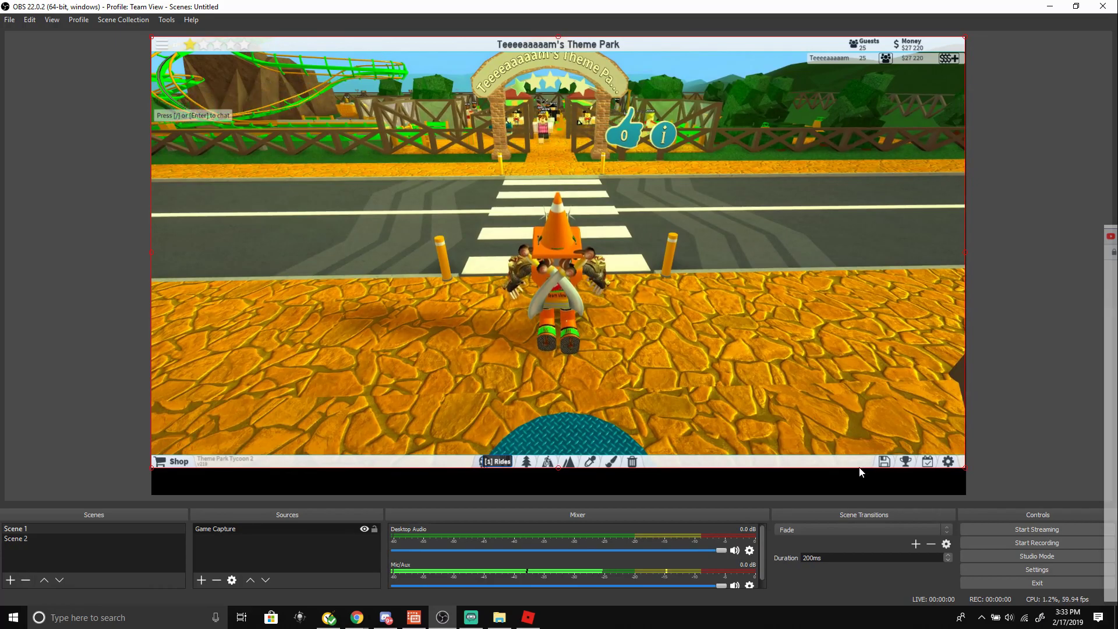
pyautogui.moveTo(648, 299); pyautogui.dragTo(645, 313)
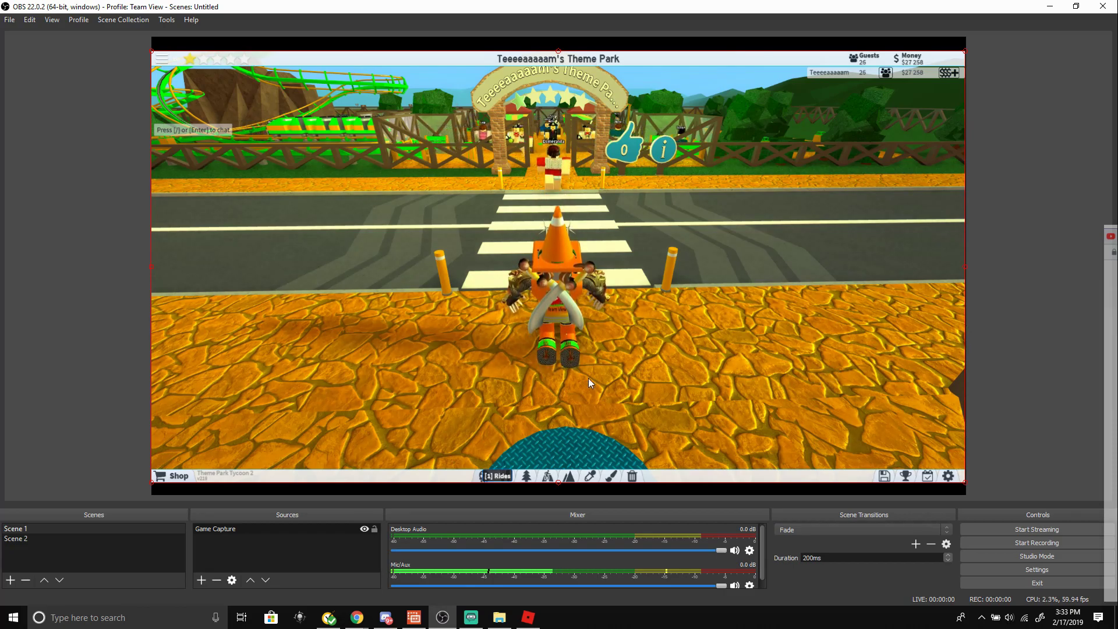
# Shrink the game capture slightly and centre it on the canvas with a narrow black border on all sides.
pyautogui.moveTo(963, 482); pyautogui.dragTo(731, 469)
pyautogui.moveTo(678, 387)
pyautogui.mouseDown()
pyautogui.moveTo(702, 393)
pyautogui.moveTo(683, 401)
pyautogui.mouseUp()
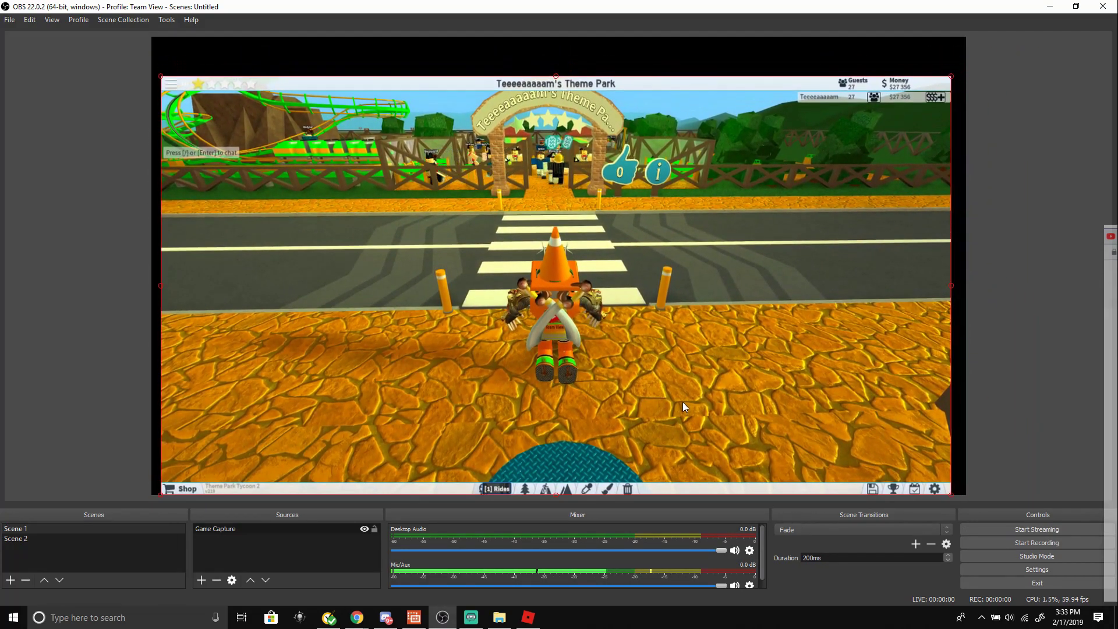
pyautogui.click(953, 77)
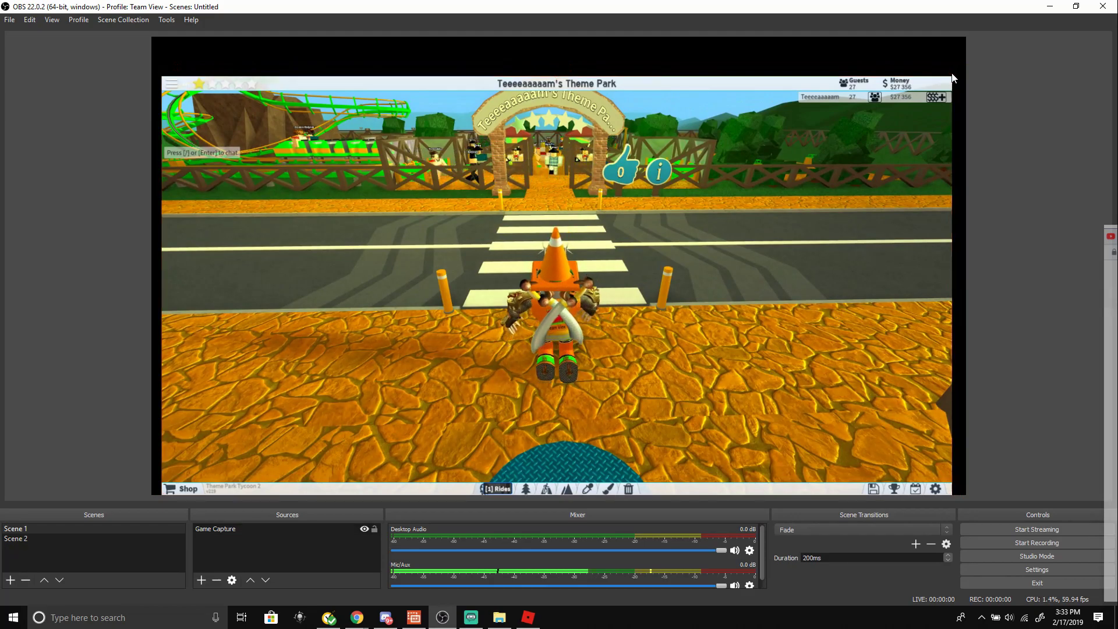
pyautogui.click(953, 78)
pyautogui.moveTo(952, 76); pyautogui.dragTo(948, 76)
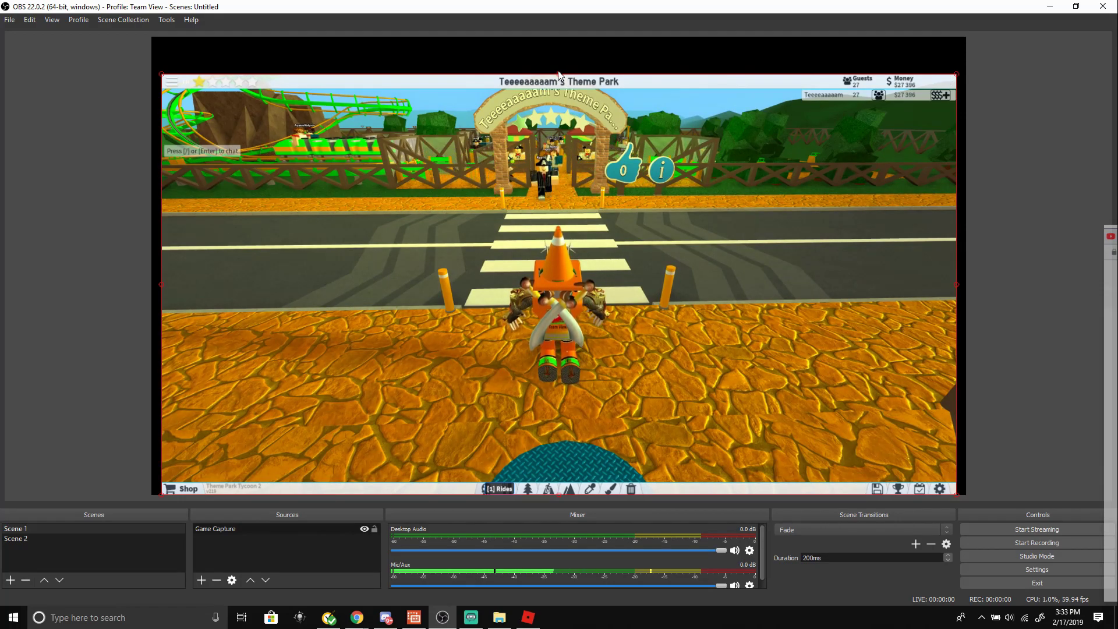
pyautogui.moveTo(563, 160); pyautogui.dragTo(563, 146)
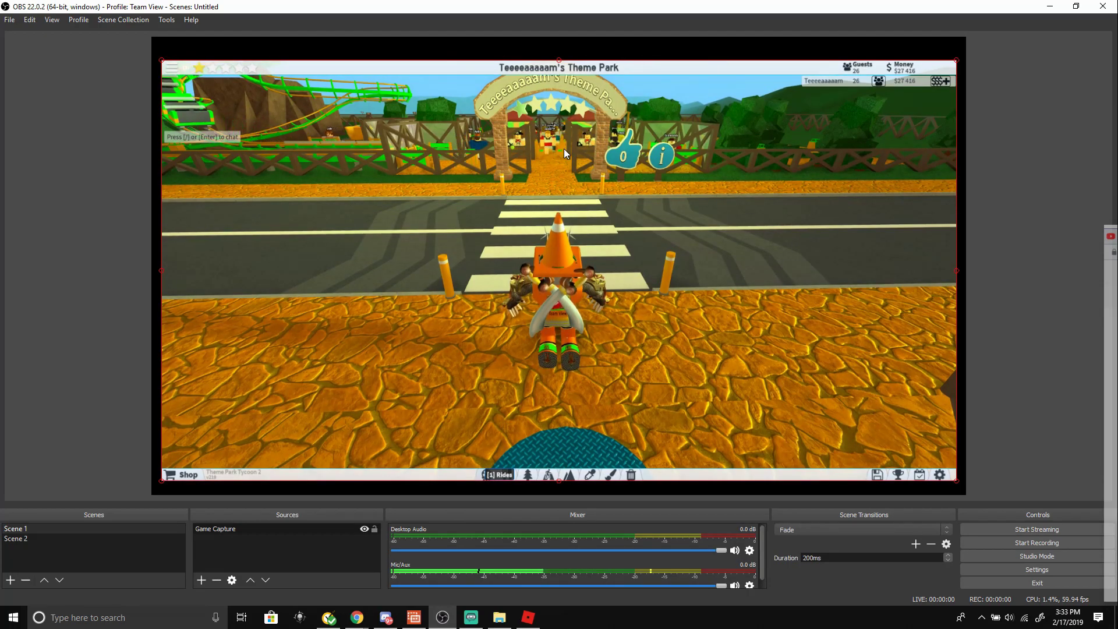
pyautogui.click(126, 228)
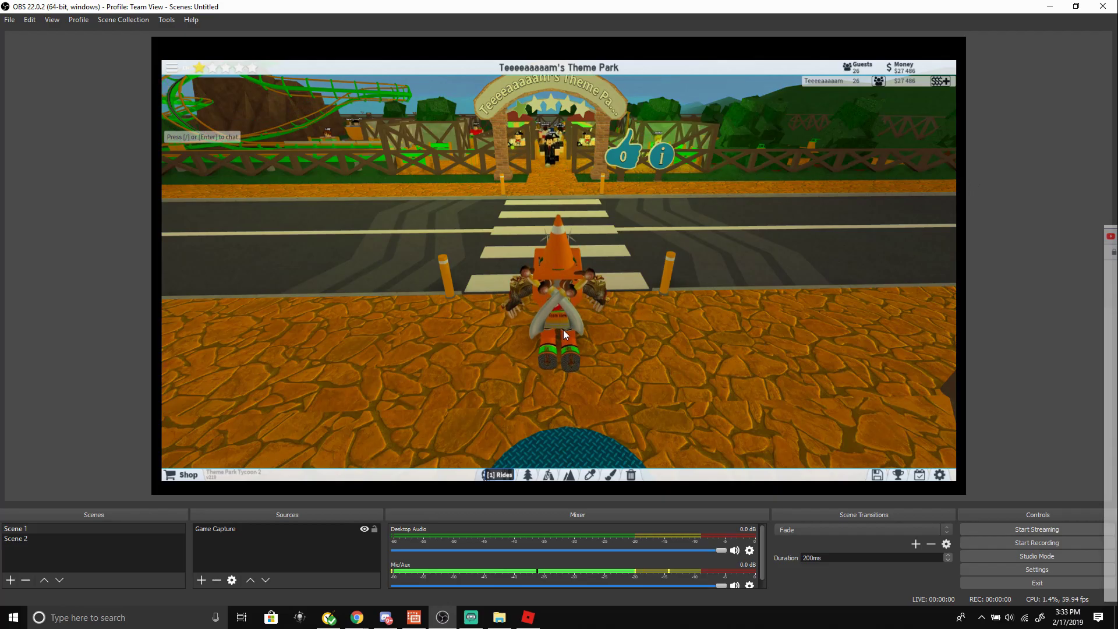
# Switch to Roblox, walk the character along the roadside to the crosswalk, adjust the camera distance, and return to OBS.
pyautogui.click(523, 622)
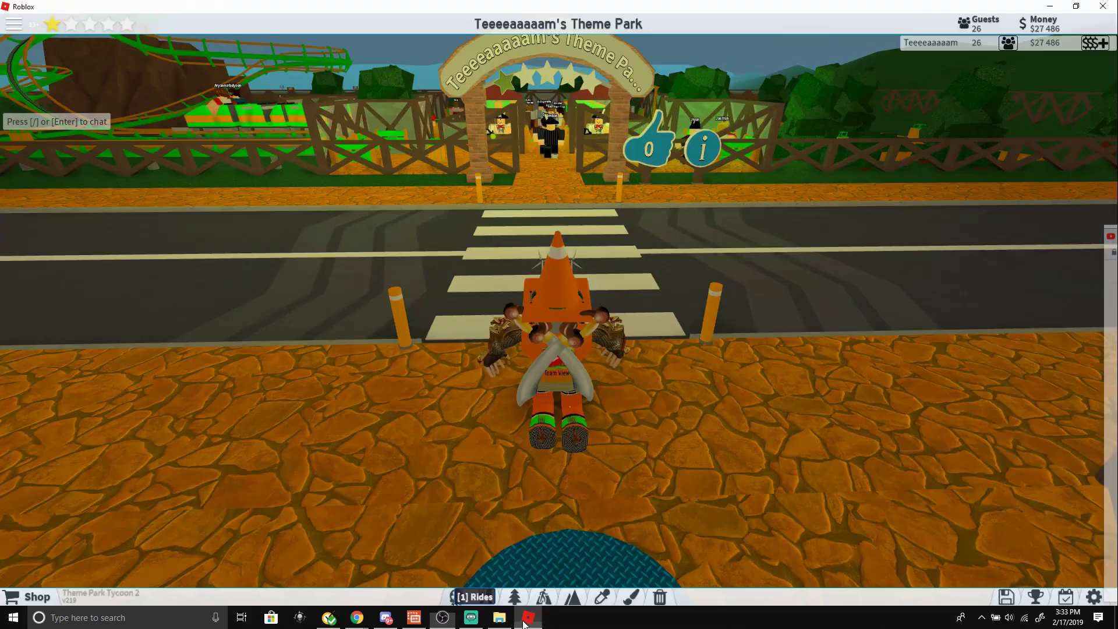
pyautogui.scroll(-6, 728, 304)
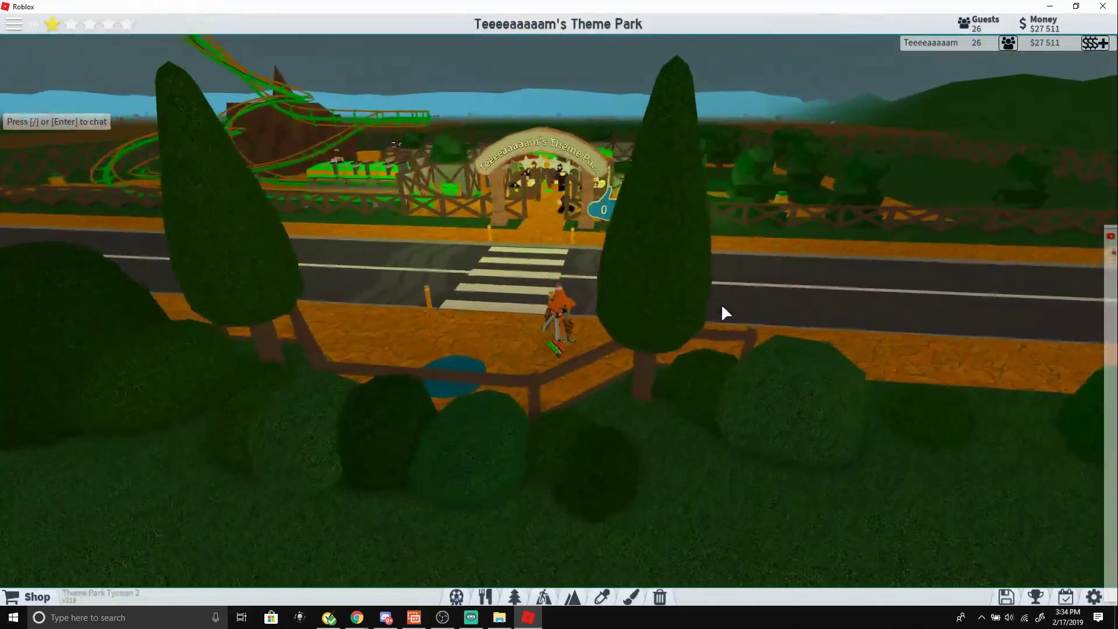
pyautogui.press('a')
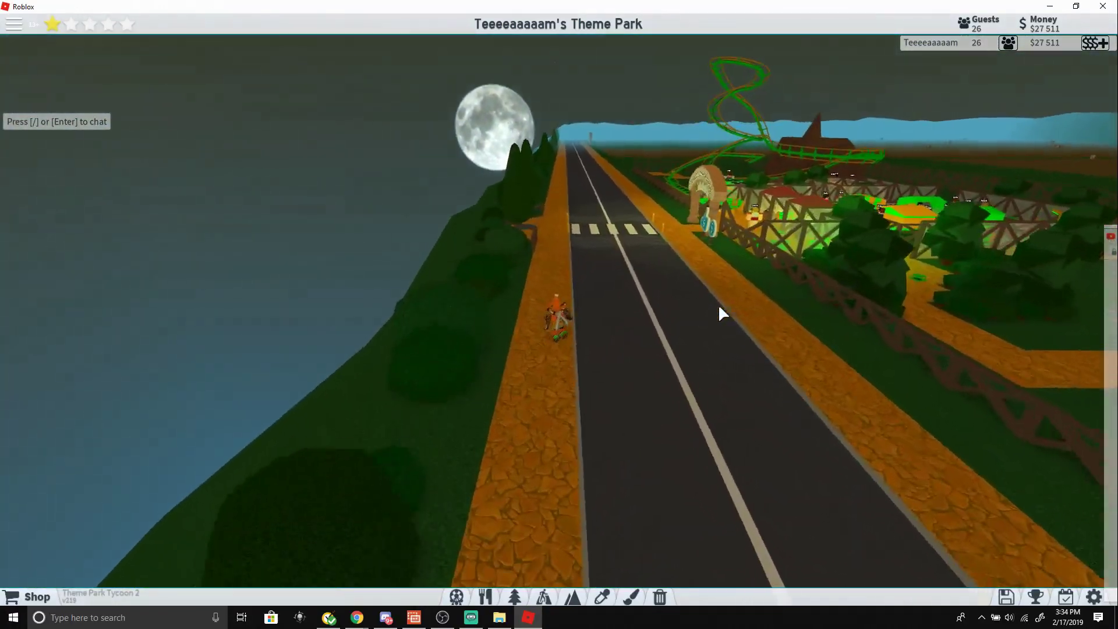
pyautogui.press('w')
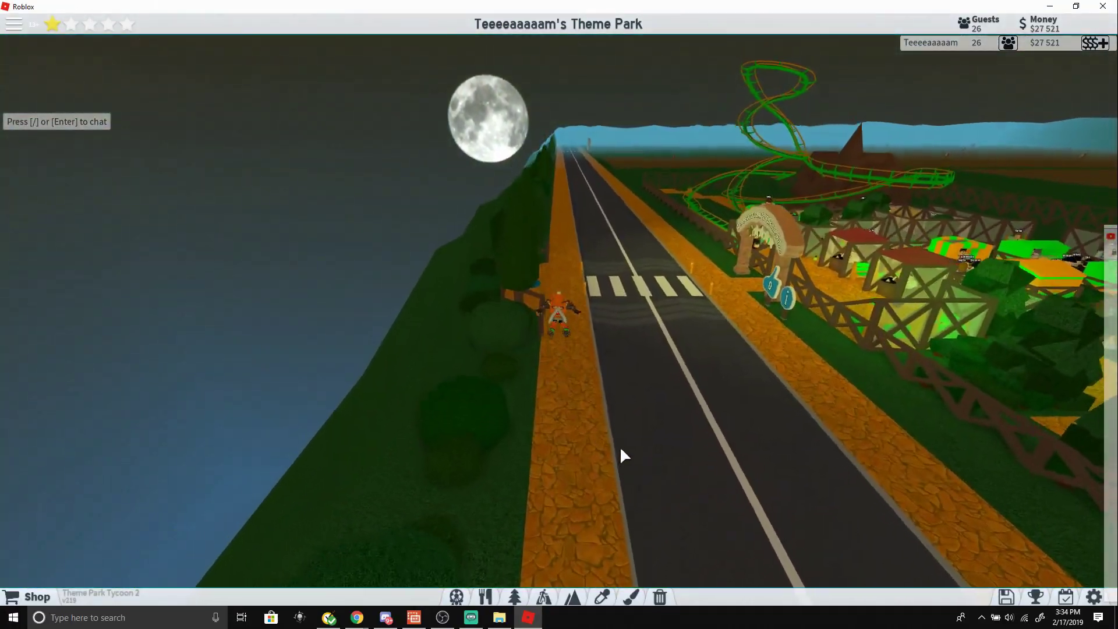
pyautogui.scroll(8, 619, 447)
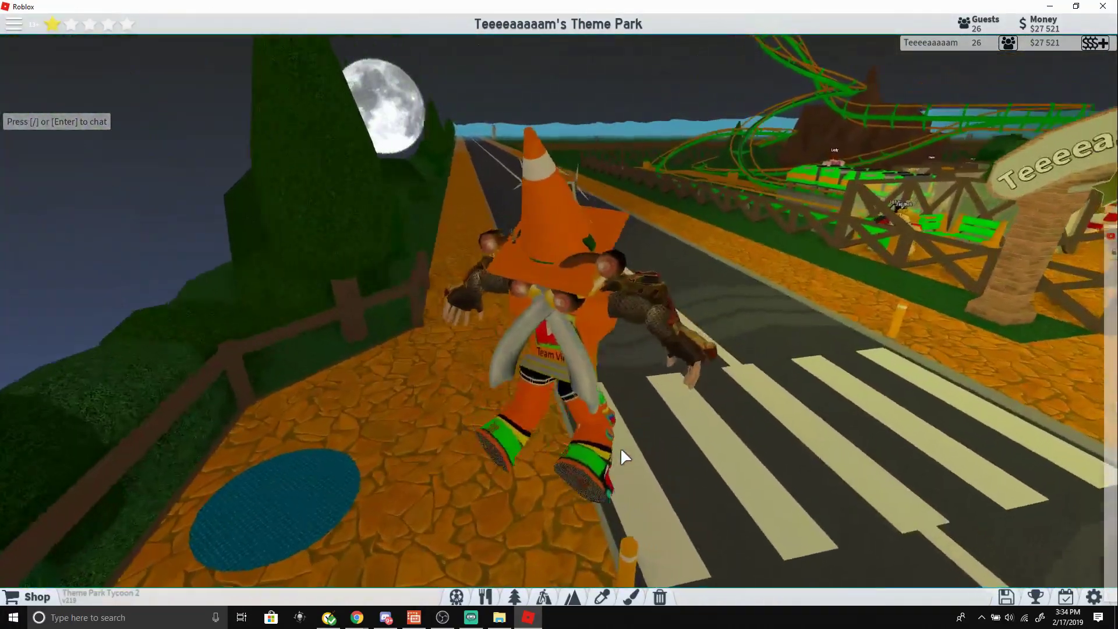
pyautogui.scroll(-5, 620, 447)
pyautogui.click(443, 618)
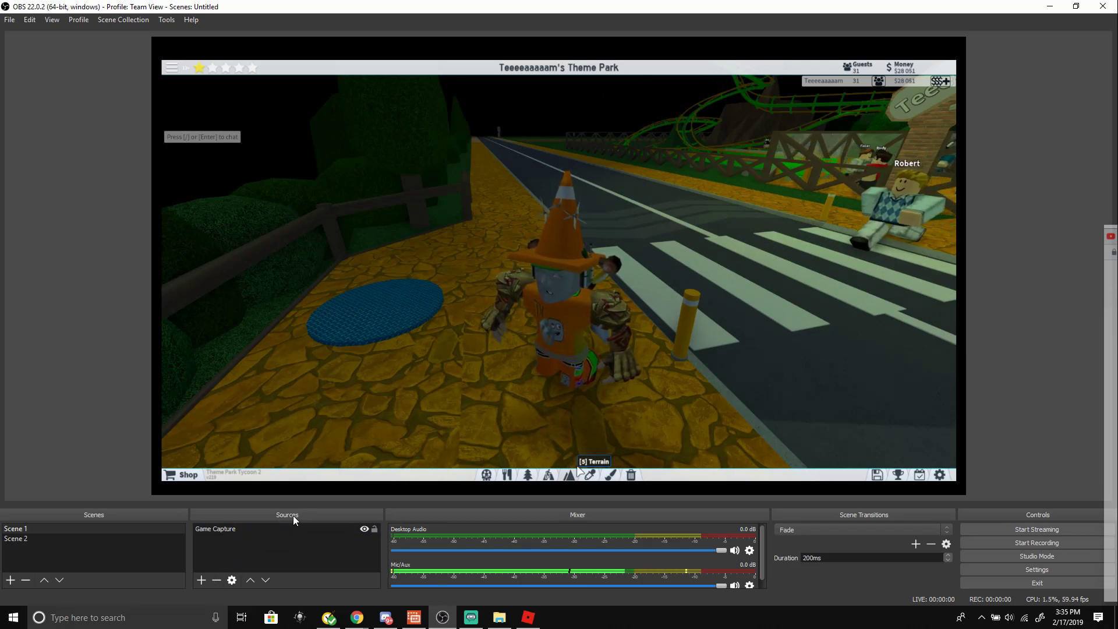
# Add a new Text (GDI+) source named "Hello Everybody!" to Scene 1.
pyautogui.click(199, 579)
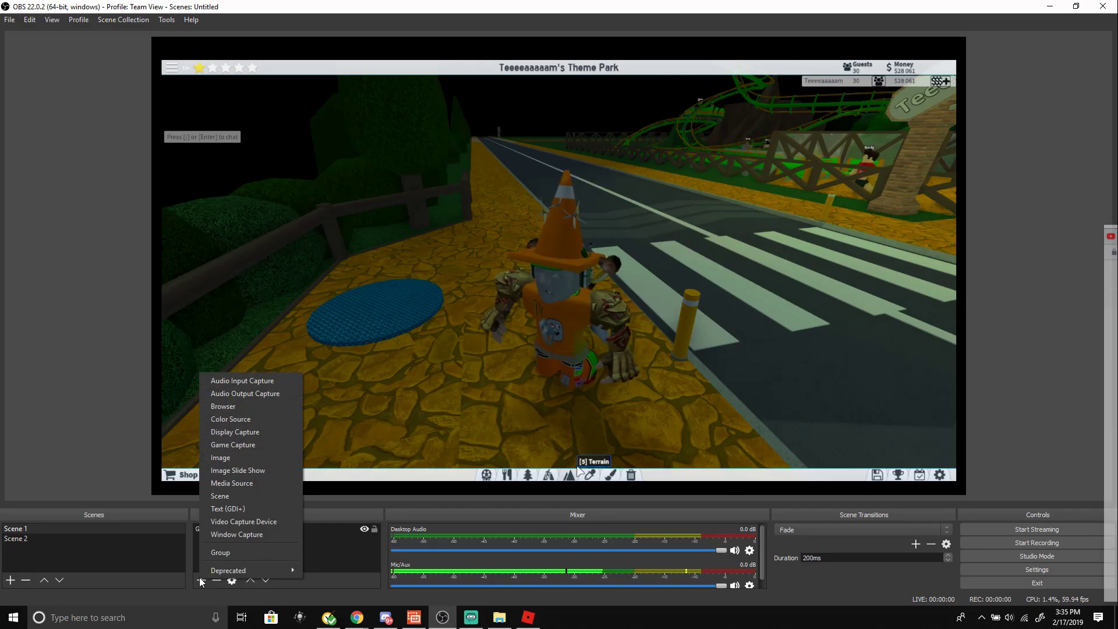
pyautogui.click(240, 508)
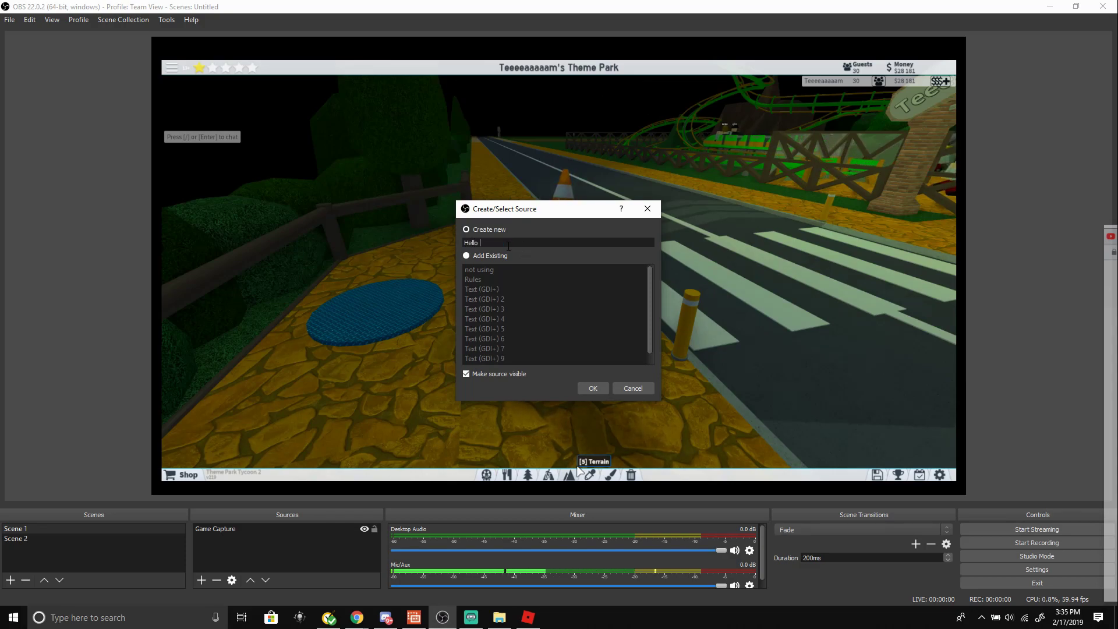
pyautogui.write('ybody!')
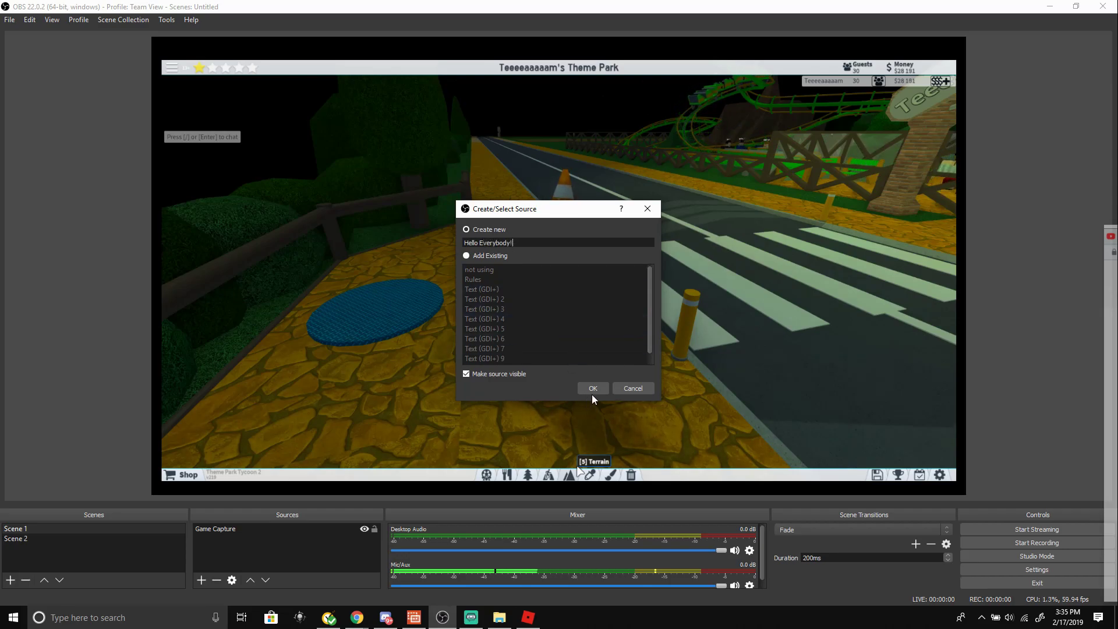
pyautogui.click(594, 388)
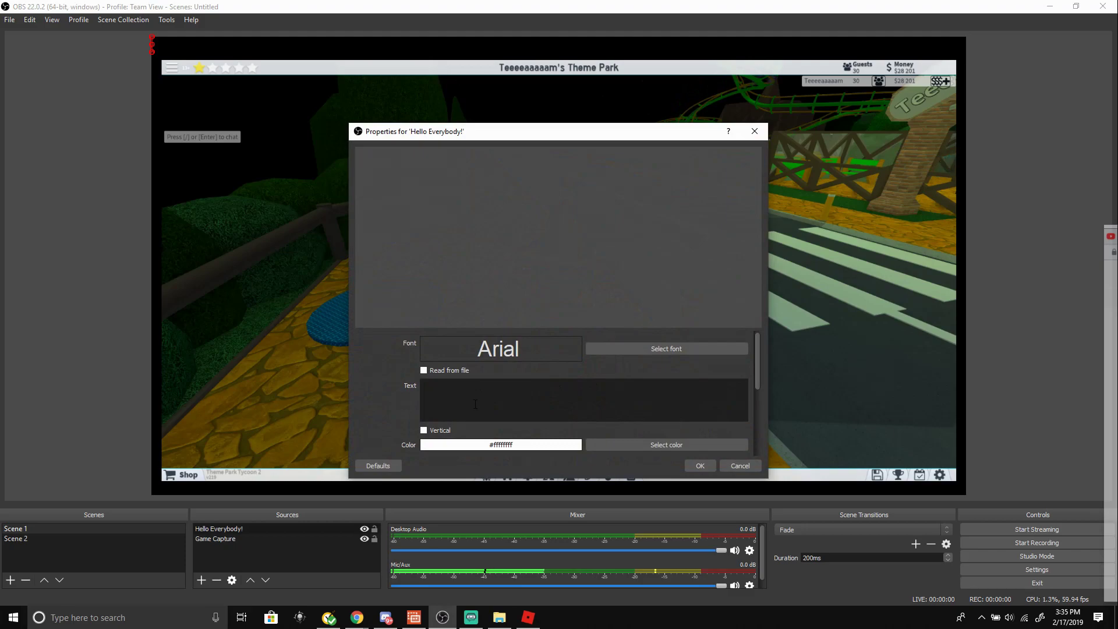
# Enter "Hello Everybody!" as the displayed text of the new text source.
pyautogui.write('He')
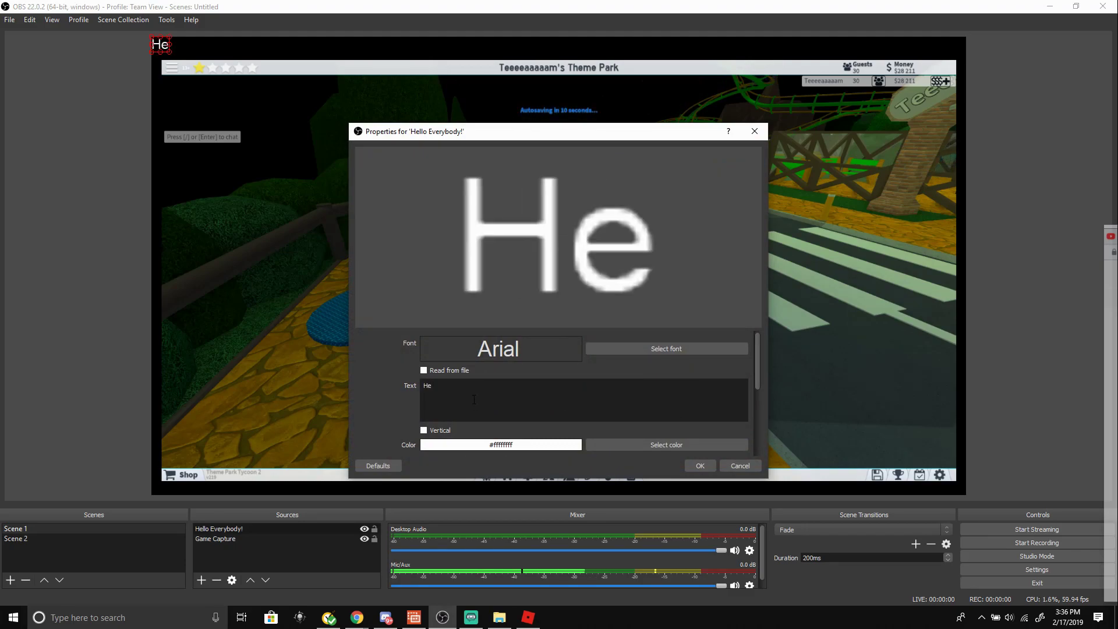
pyautogui.write('llo ')
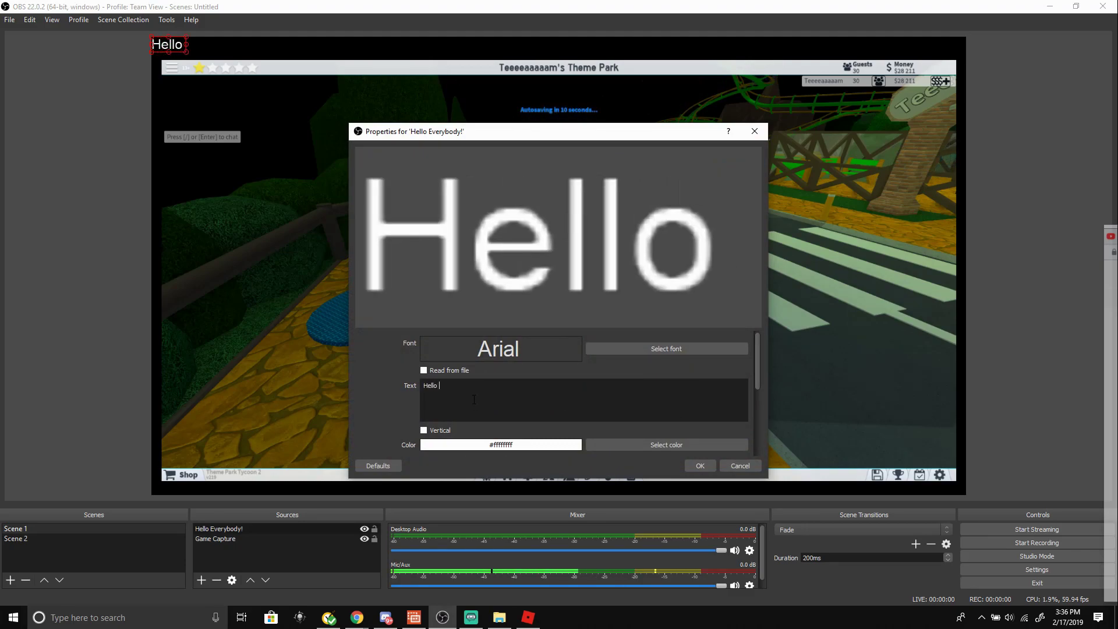
pyautogui.write('Everybody!')
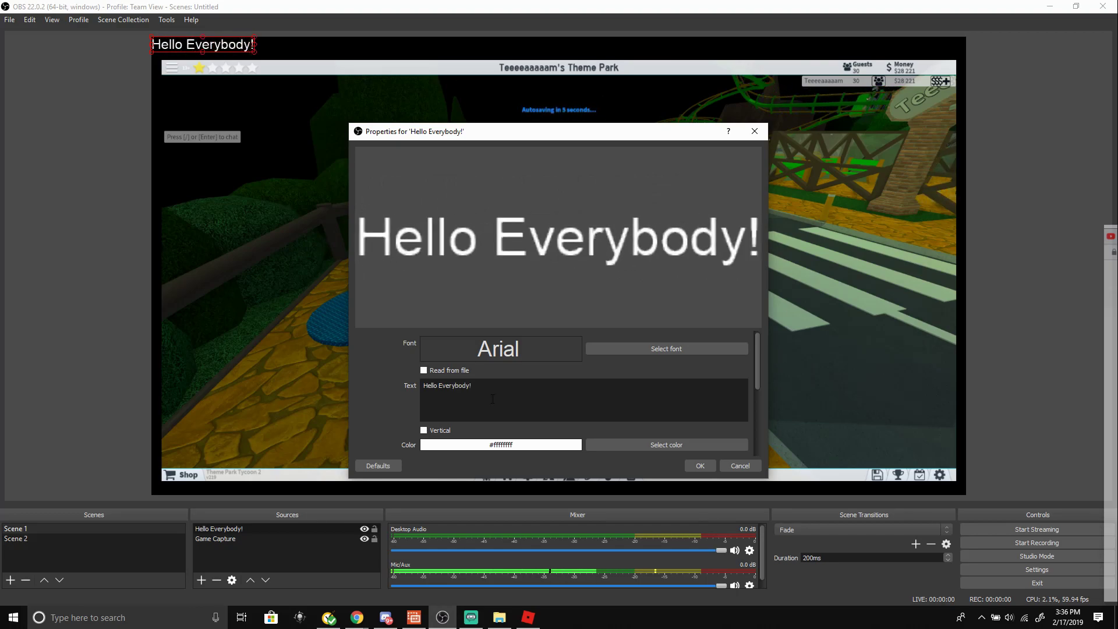
# Set the text colour to bright green #0eff16 and accept the source properties.
pyautogui.click(616, 444)
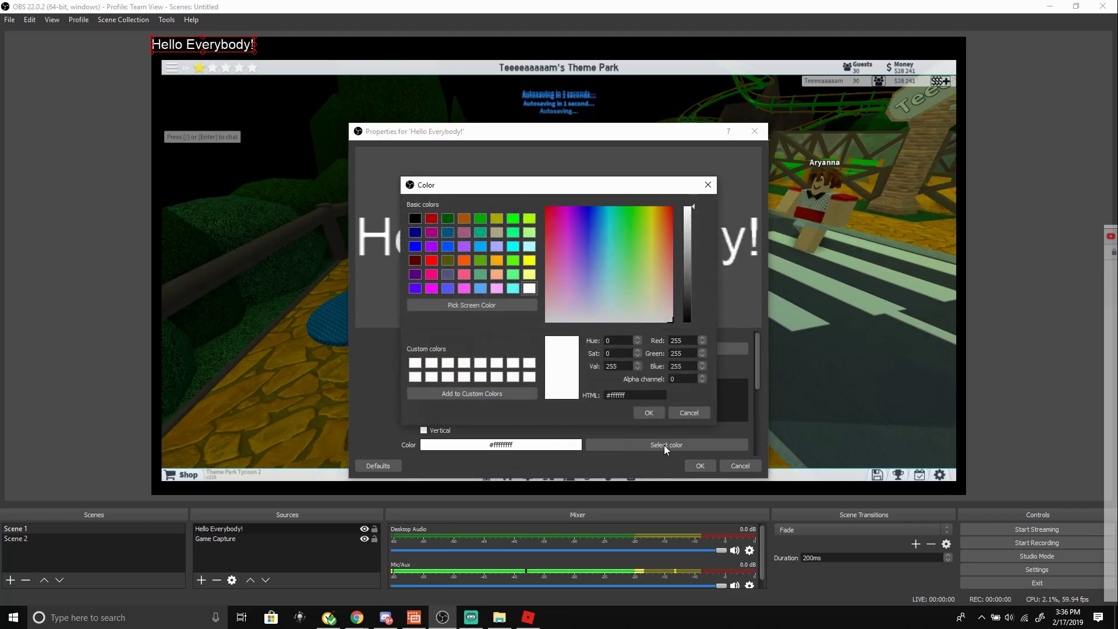
pyautogui.moveTo(606, 309); pyautogui.dragTo(629, 213)
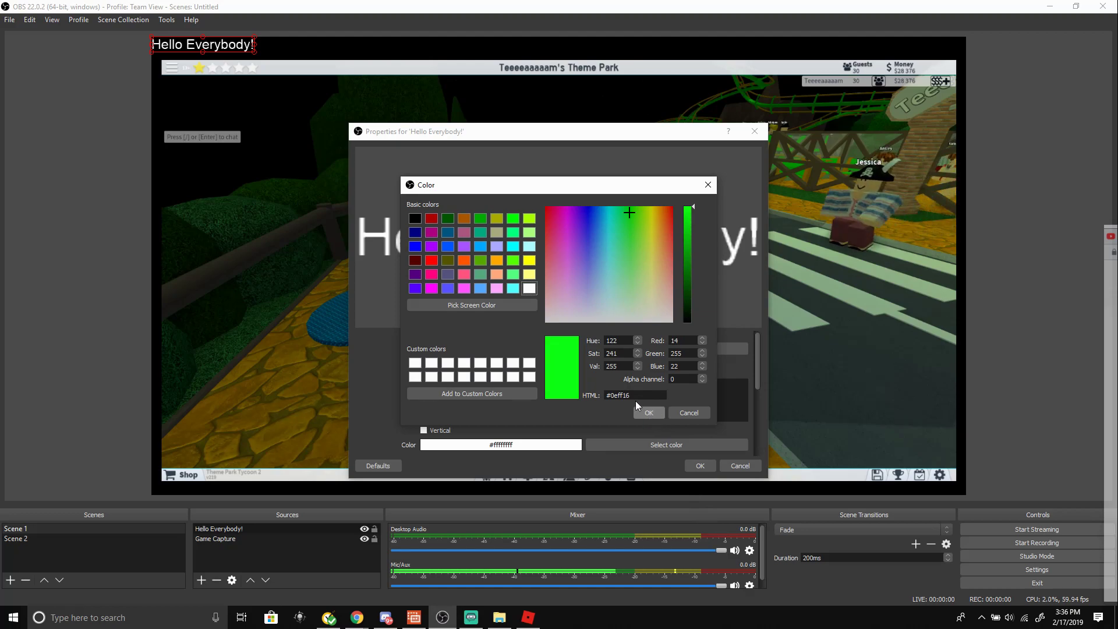
pyautogui.click(649, 412)
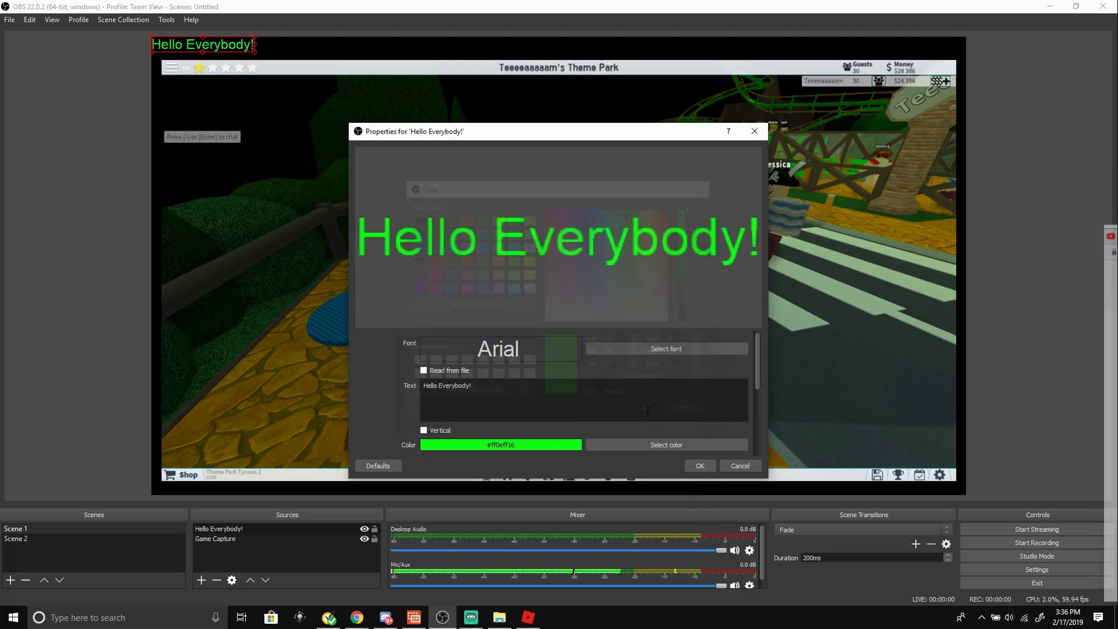
pyautogui.click(700, 466)
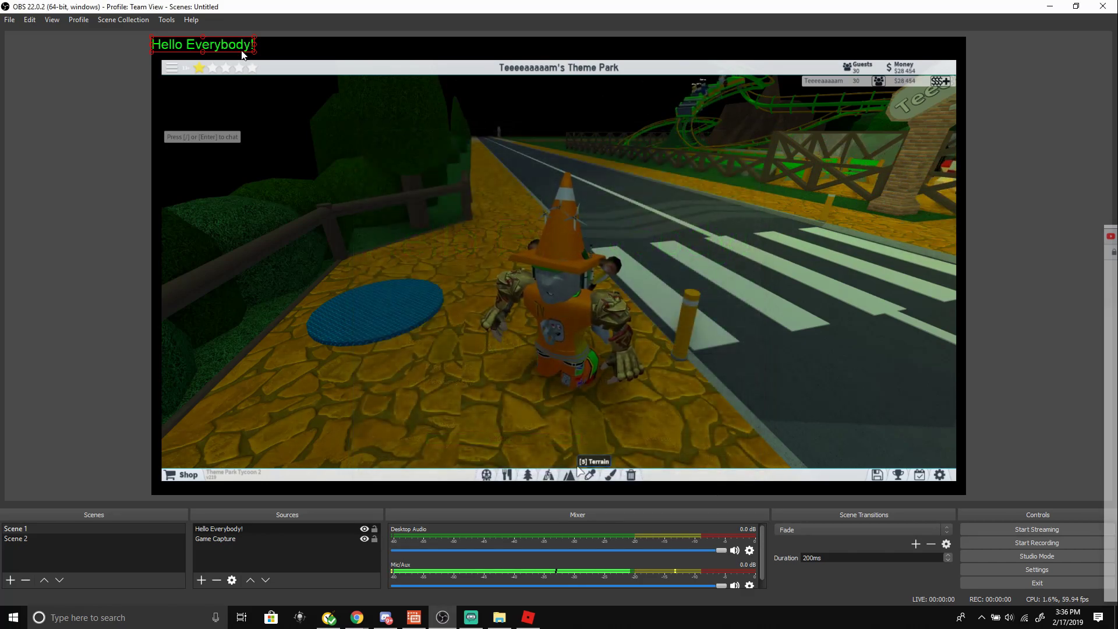
# Enlarge the green text and centre it in the black strip above the game capture.
pyautogui.moveTo(240, 49)
pyautogui.mouseDown()
pyautogui.moveTo(530, 201)
pyautogui.moveTo(570, 147)
pyautogui.moveTo(474, 131)
pyautogui.moveTo(224, 43)
pyautogui.moveTo(254, 56)
pyautogui.mouseUp()
pyautogui.moveTo(242, 55); pyautogui.dragTo(541, 229)
pyautogui.moveTo(930, 235); pyautogui.dragTo(586, 51)
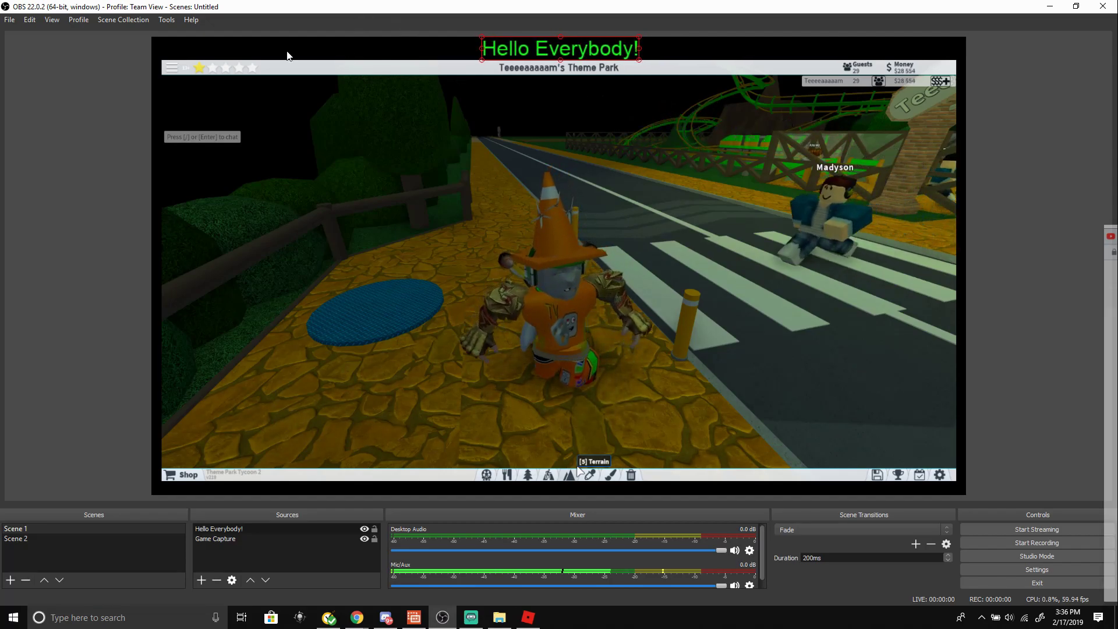
pyautogui.click(38, 129)
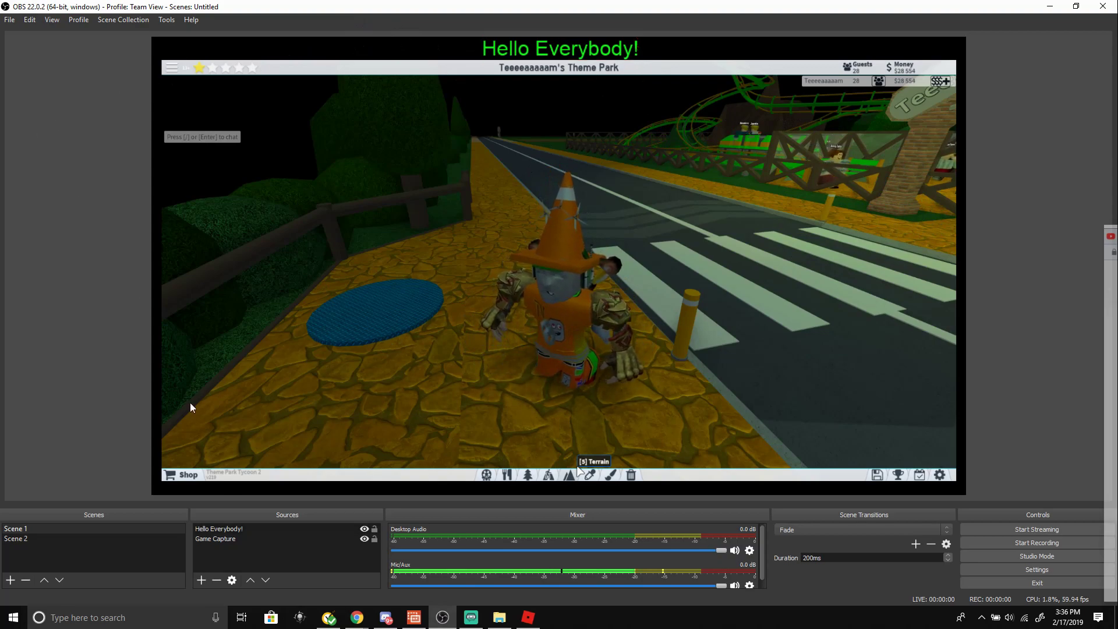
# Add another Text (GDI+) source to Scene 1 and name it "cool something".
pyautogui.click(202, 579)
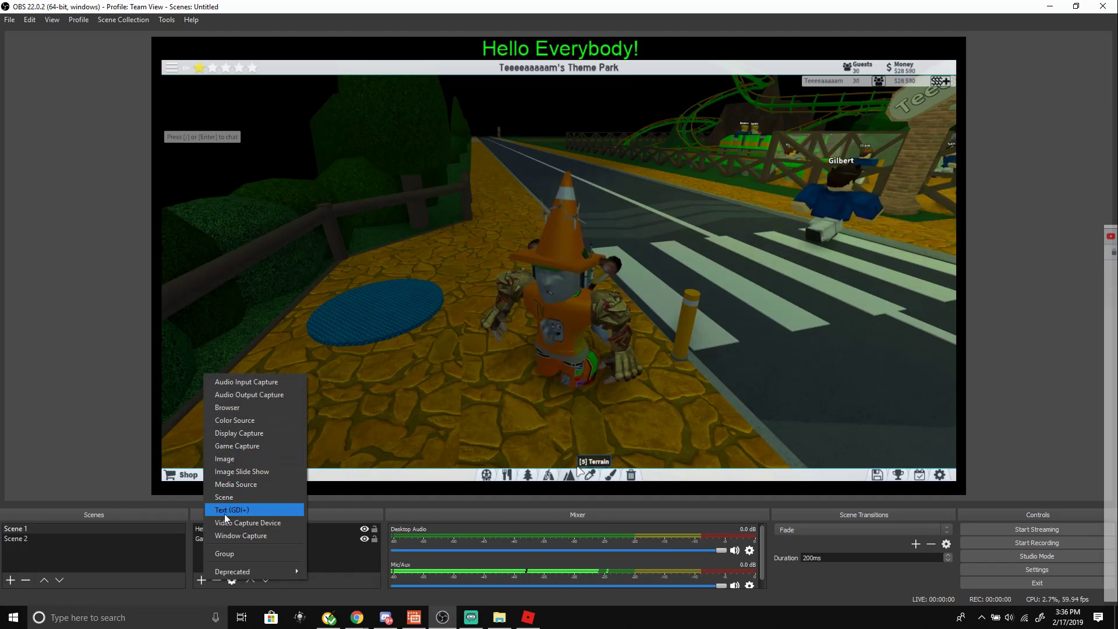
pyautogui.click(247, 511)
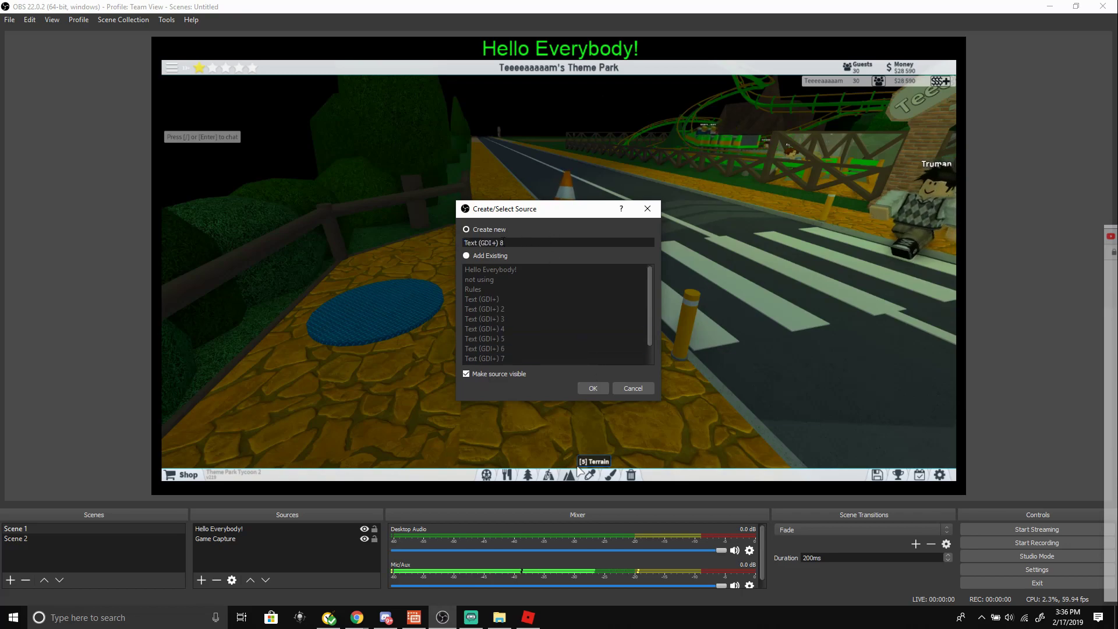
pyautogui.write('cool ')
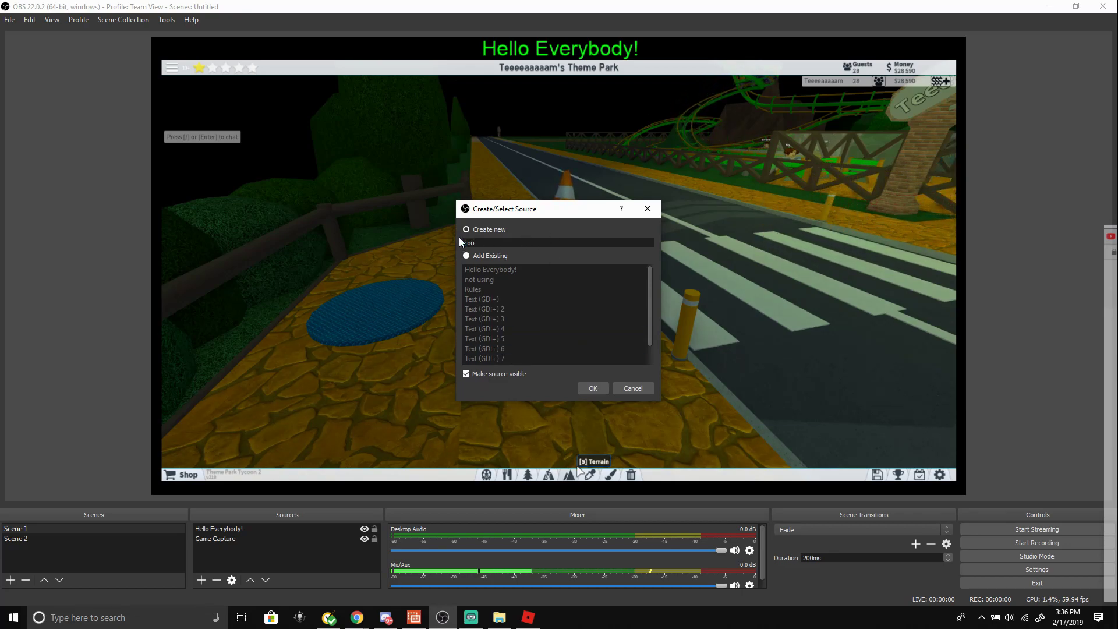
pyautogui.write('scrolling')
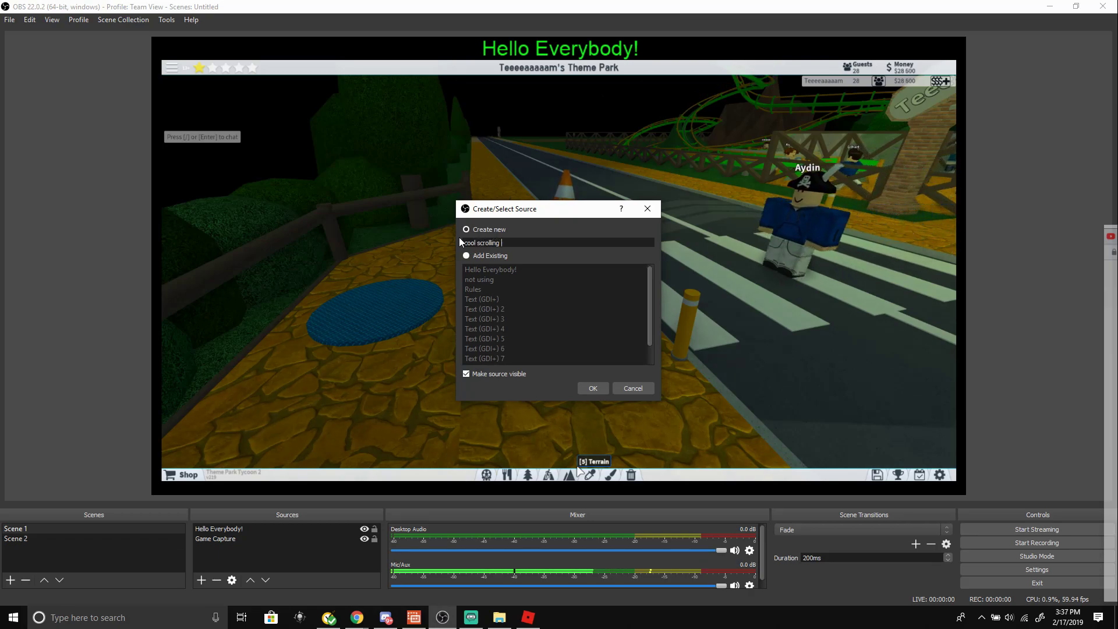
pyautogui.press('BackSpace')
pyautogui.press('BackSpace')
pyautogui.press('BackSpace')
pyautogui.press('BackSpace')
pyautogui.press('BackSpace')
pyautogui.press('BackSpace')
pyautogui.press('BackSpace')
pyautogui.press('BackSpace')
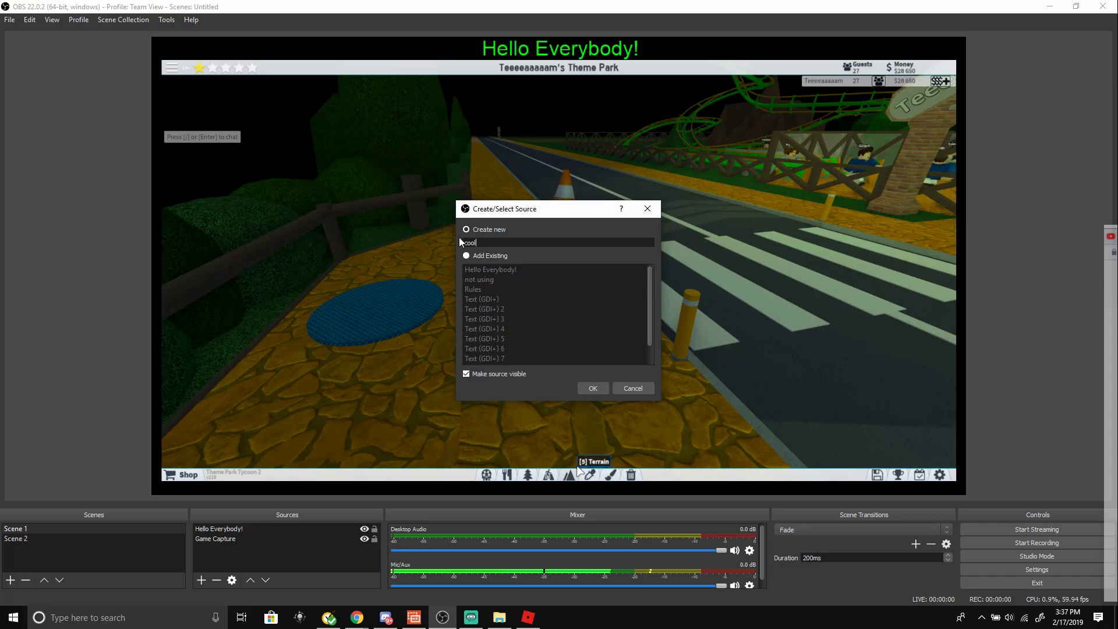
pyautogui.write('omething')
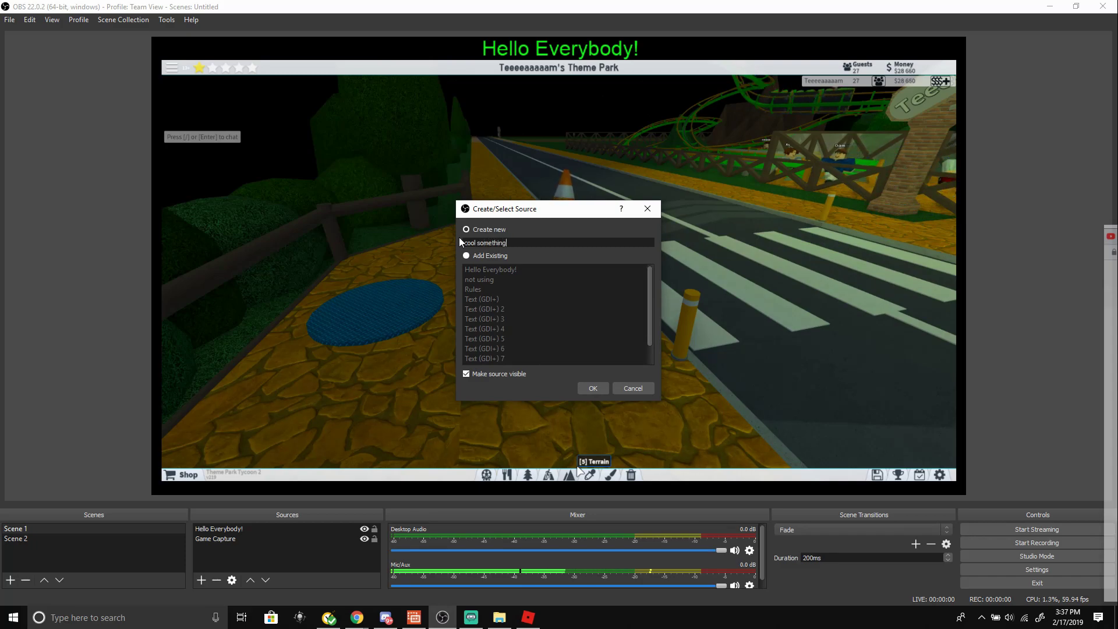
pyautogui.click(594, 387)
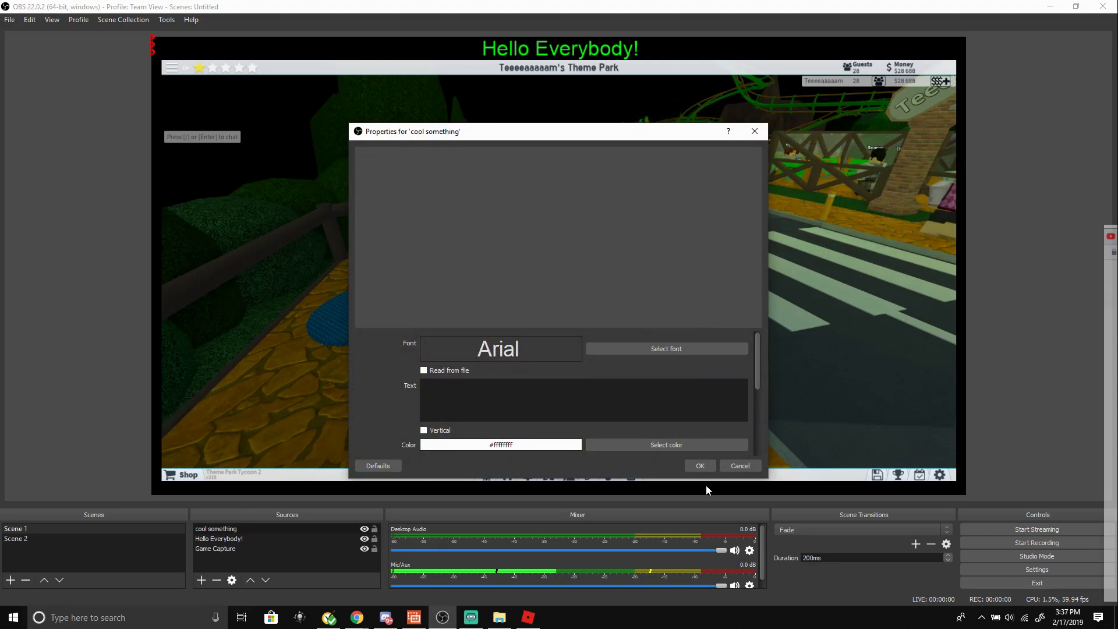
# Enter "Wooo Hoooo Yayay LOLOLOLOLOOL" as the displayed text of the "cool something" source.
pyautogui.scroll(-5, 528, 396)
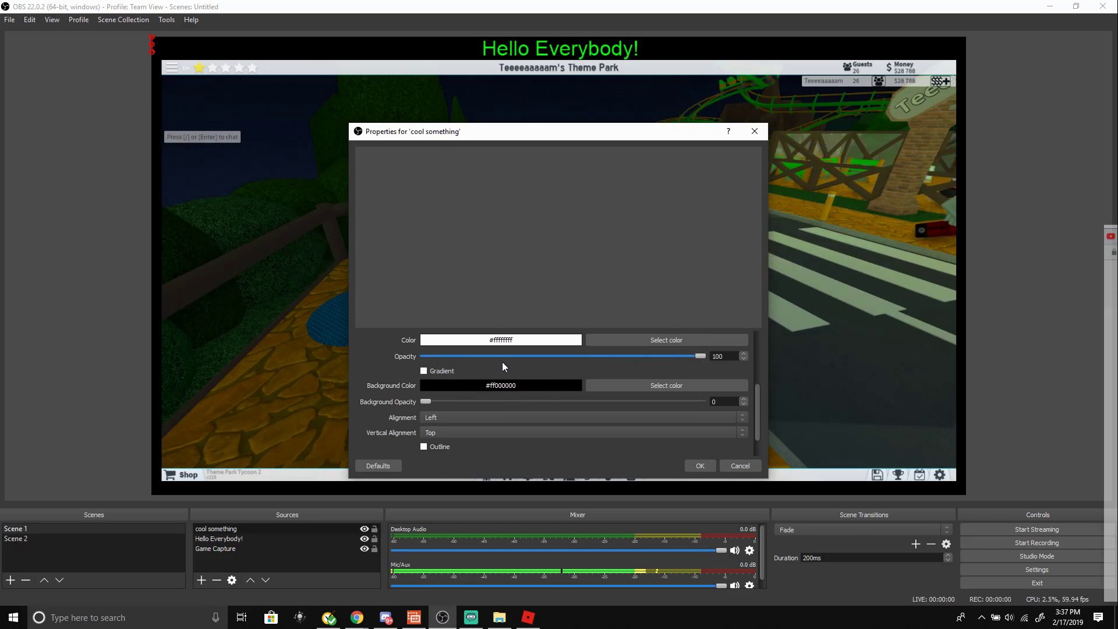
pyautogui.moveTo(696, 354); pyautogui.dragTo(758, 378)
pyautogui.scroll(2, 494, 411)
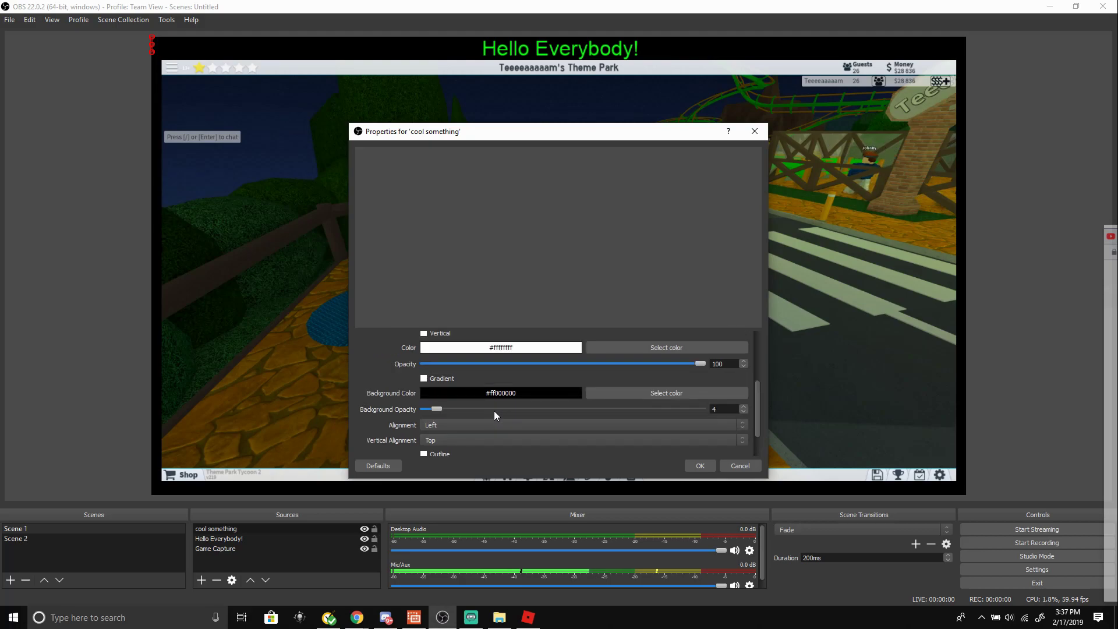
pyautogui.scroll(-1, 491, 410)
pyautogui.scroll(1, 490, 410)
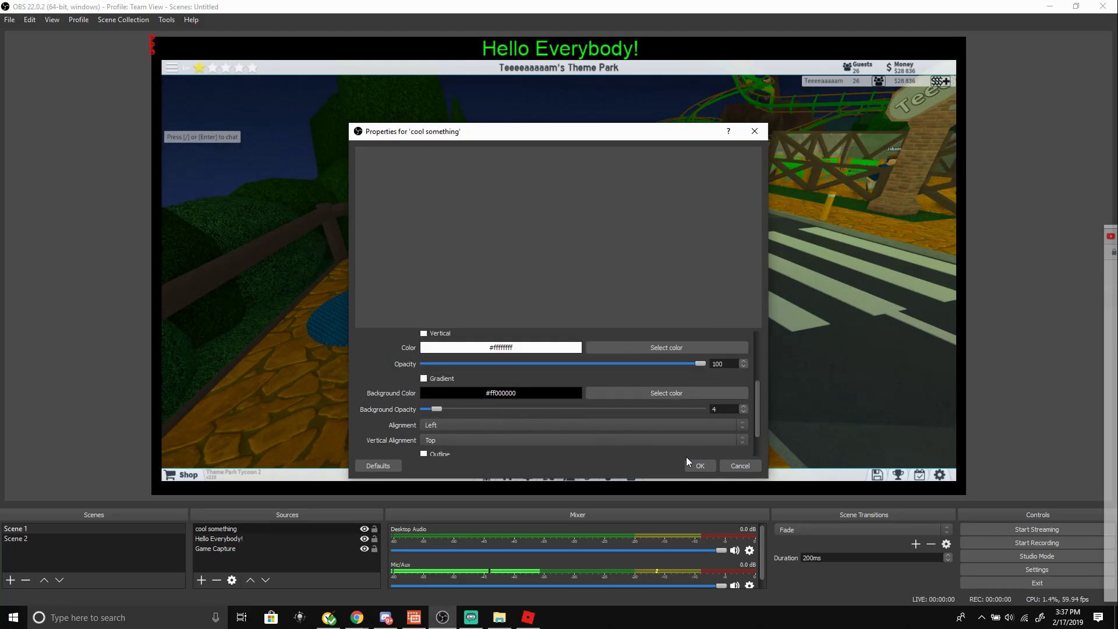
pyautogui.scroll(3, 543, 377)
pyautogui.click(488, 398)
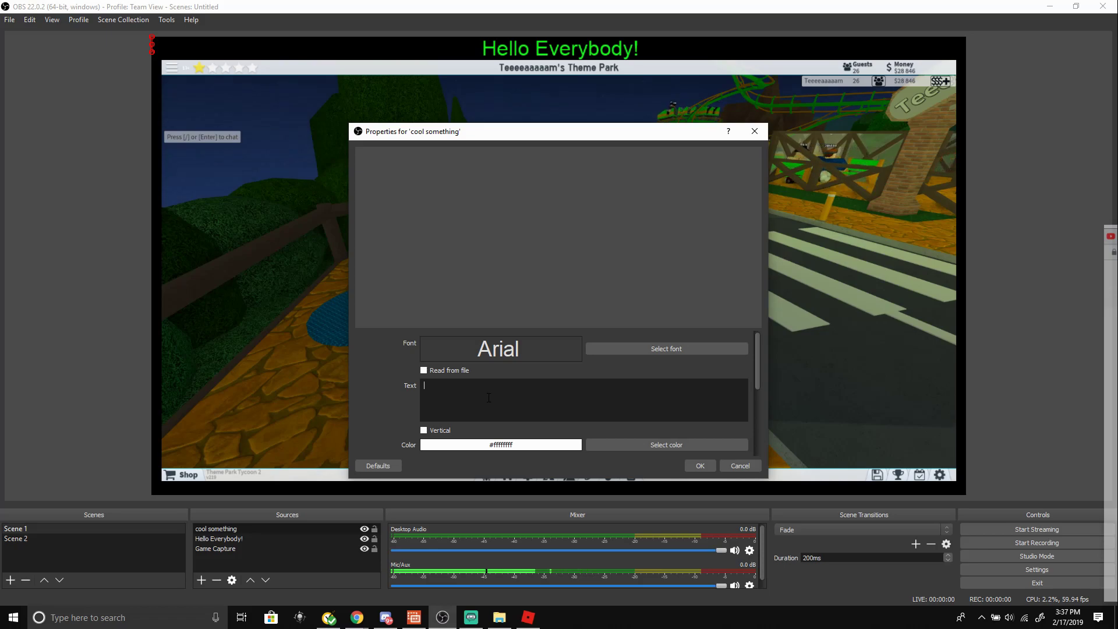
pyautogui.write('Wooo Hoooo Yayay LOLOLOLOLOOL')
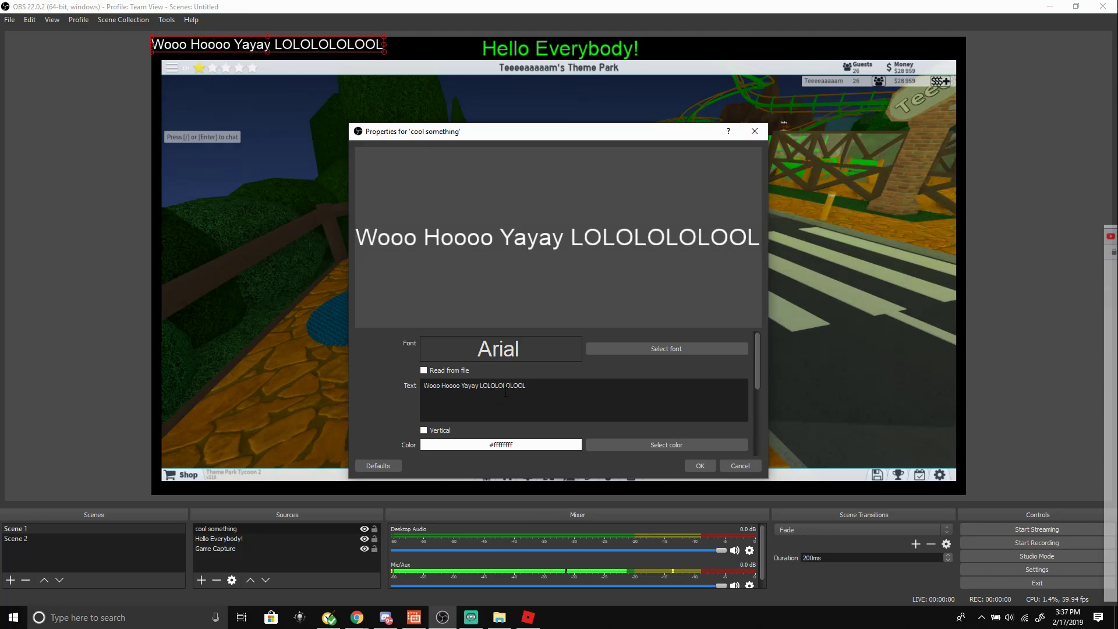
# Set the text colour of "cool something" to blue #0c69ff.
pyautogui.scroll(-1, 611, 396)
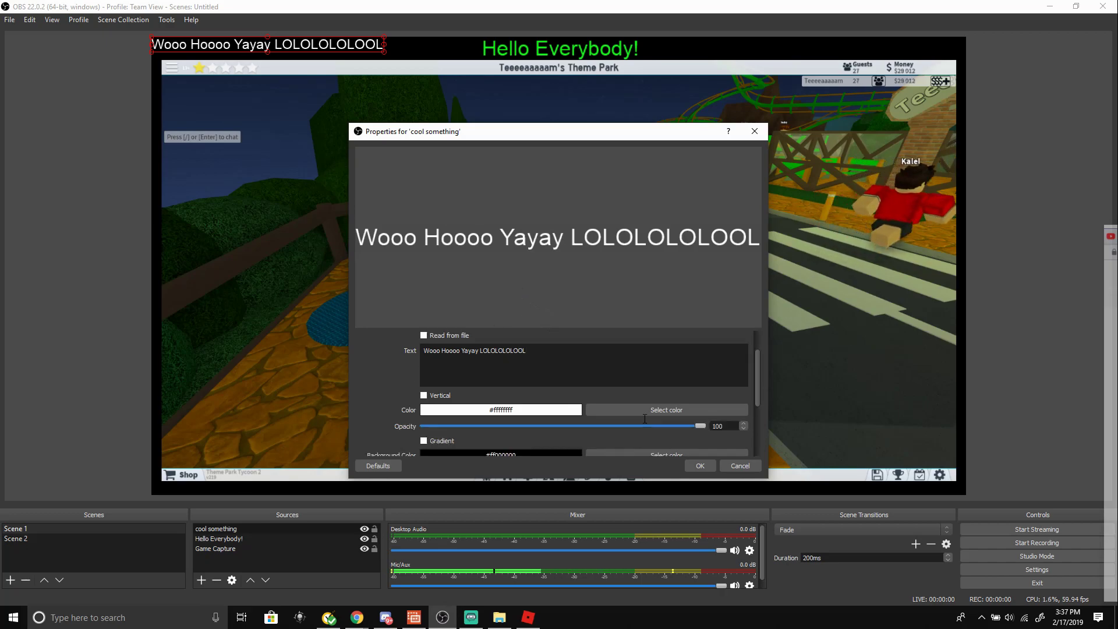
pyautogui.click(643, 407)
pyautogui.moveTo(668, 222); pyautogui.dragTo(593, 224)
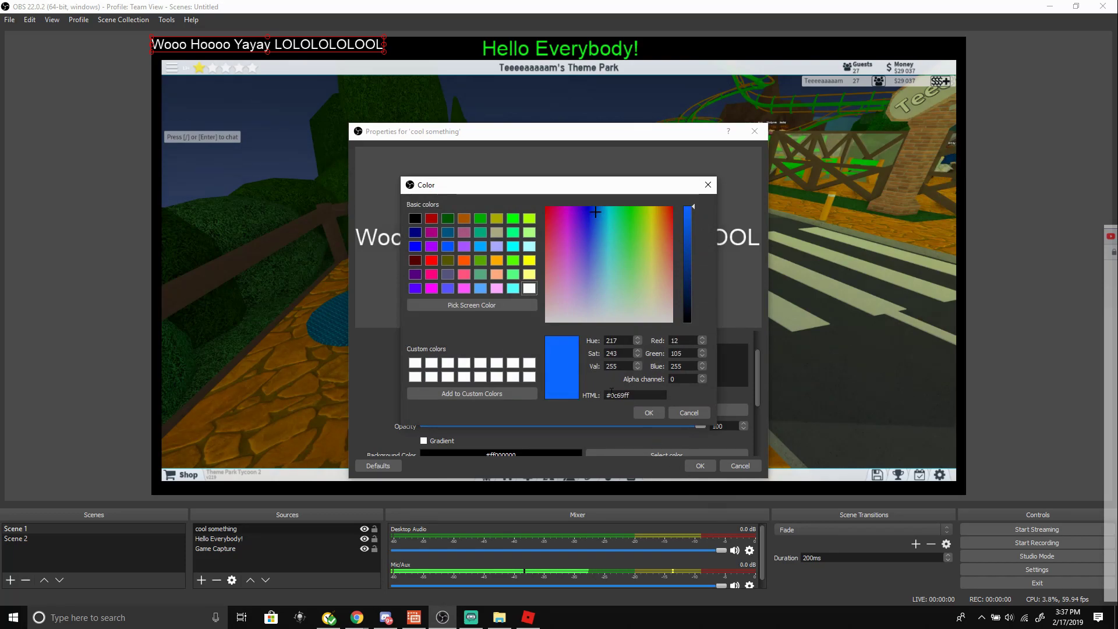
pyautogui.click(649, 414)
# Try a text opacity of 44, and set it back to 100.
pyautogui.scroll(-1, 585, 418)
pyautogui.scroll(-1, 585, 417)
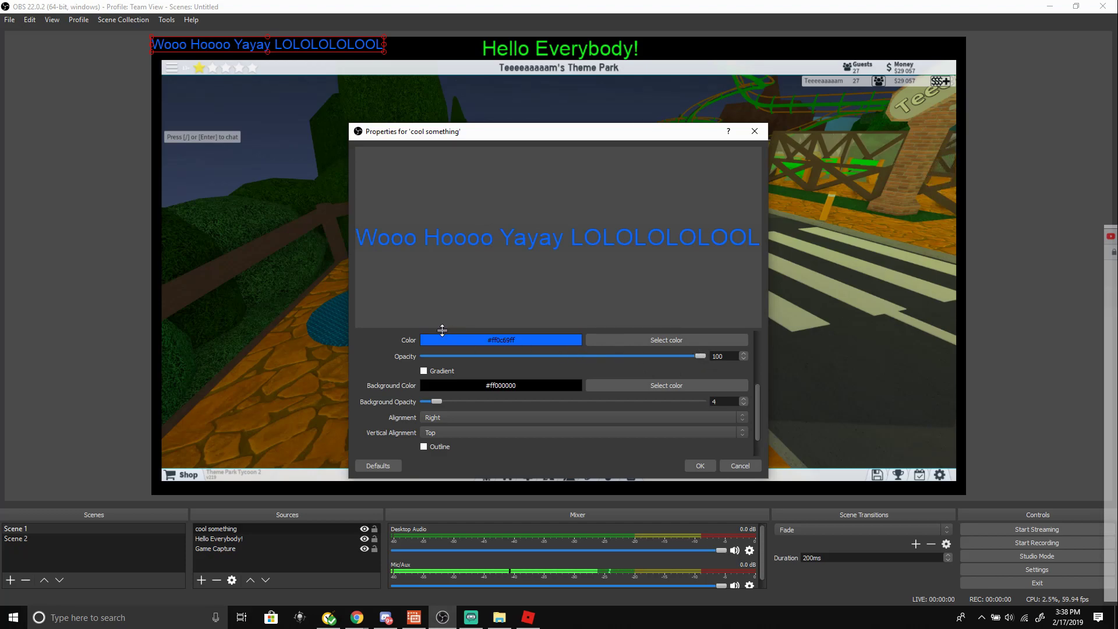
pyautogui.moveTo(700, 356); pyautogui.dragTo(487, 358)
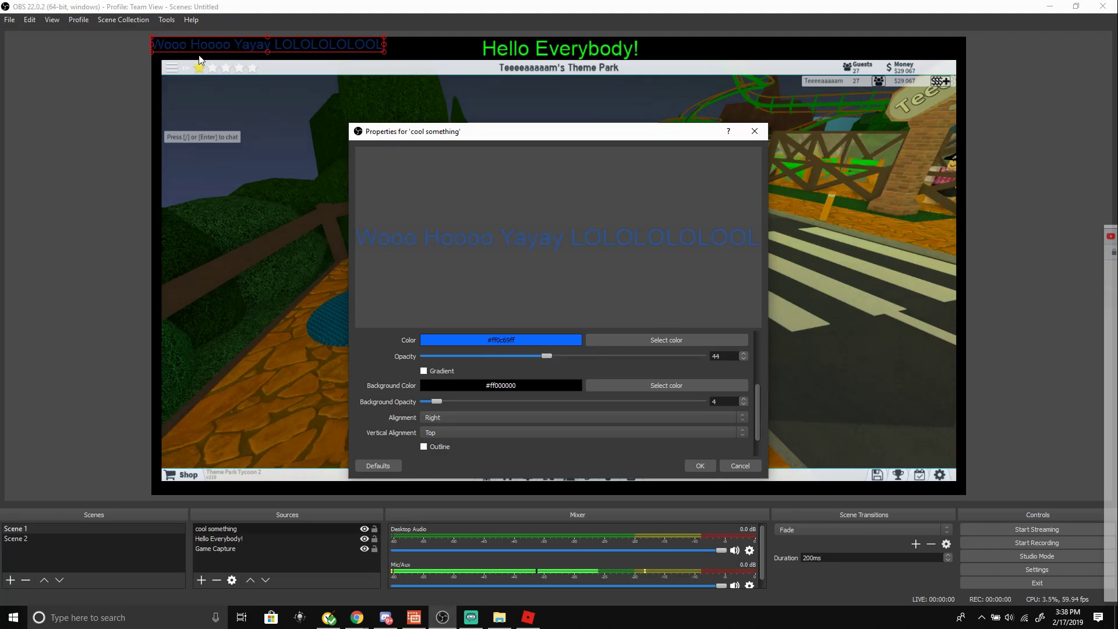
pyautogui.moveTo(540, 353); pyautogui.dragTo(778, 355)
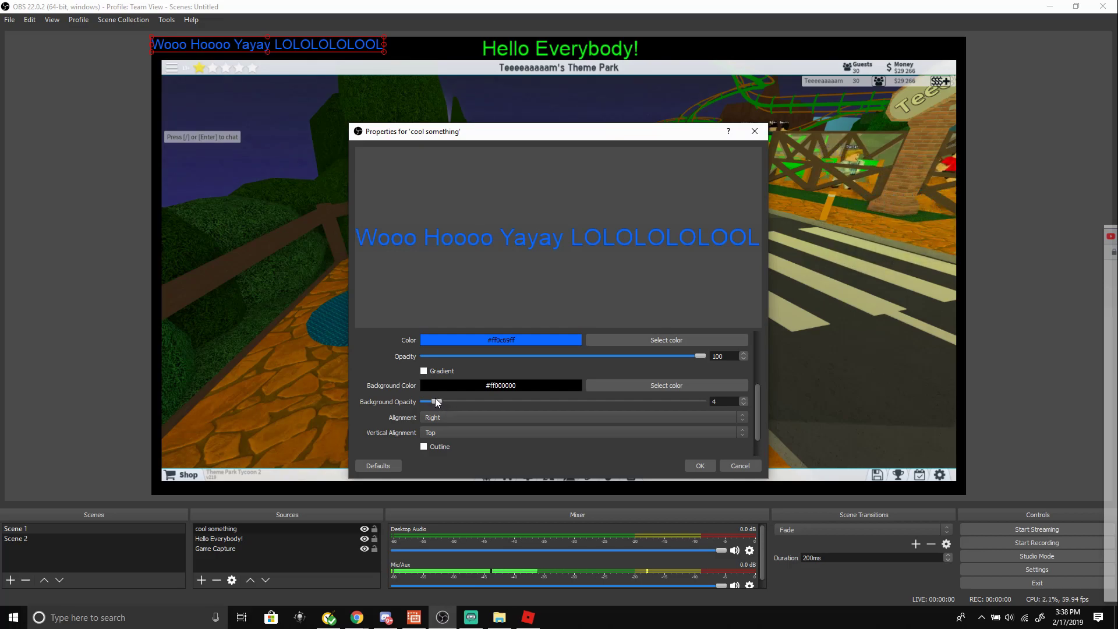
# Set the text's background opacity to 100 and try to pick a yellow-green hue for the background colour.
pyautogui.moveTo(438, 402); pyautogui.dragTo(766, 428)
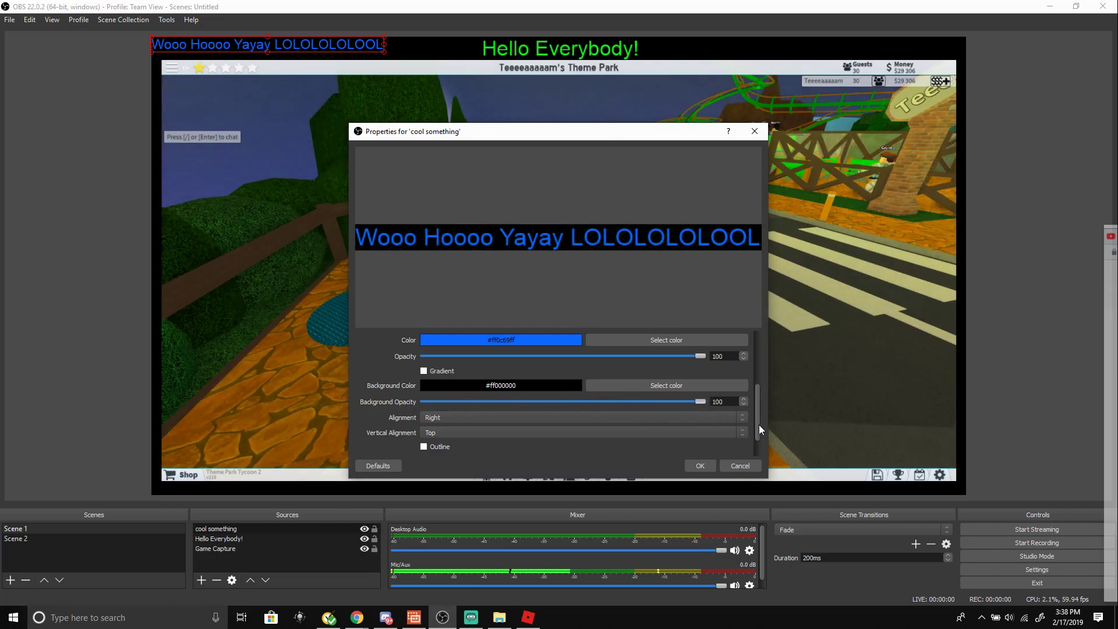
pyautogui.click(684, 387)
pyautogui.click(654, 218)
pyautogui.moveTo(655, 218); pyautogui.dragTo(641, 237)
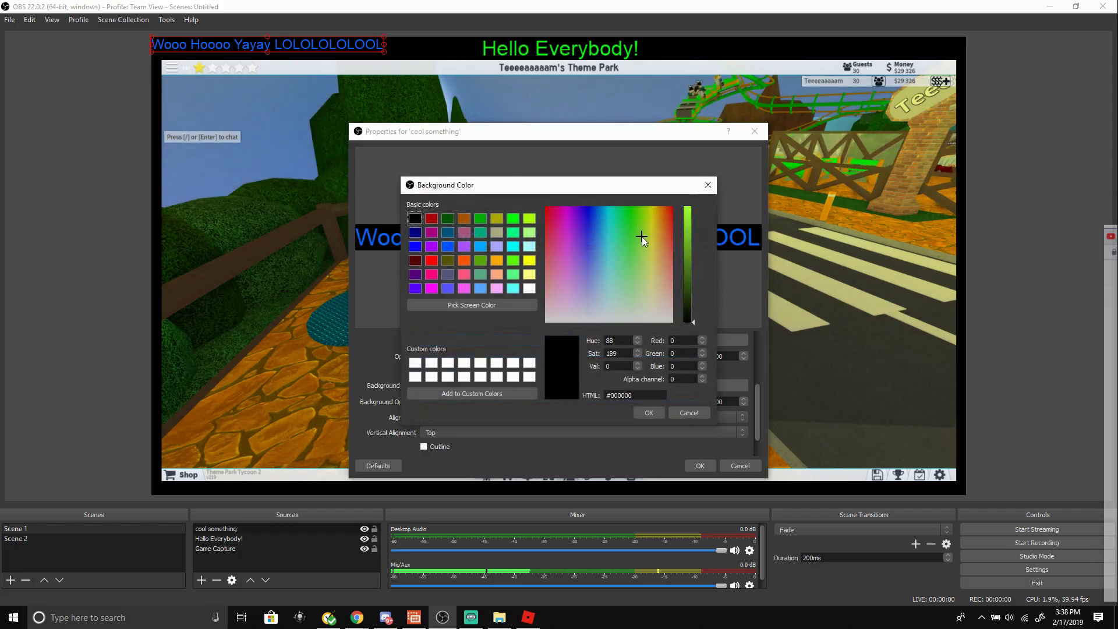
pyautogui.click(646, 411)
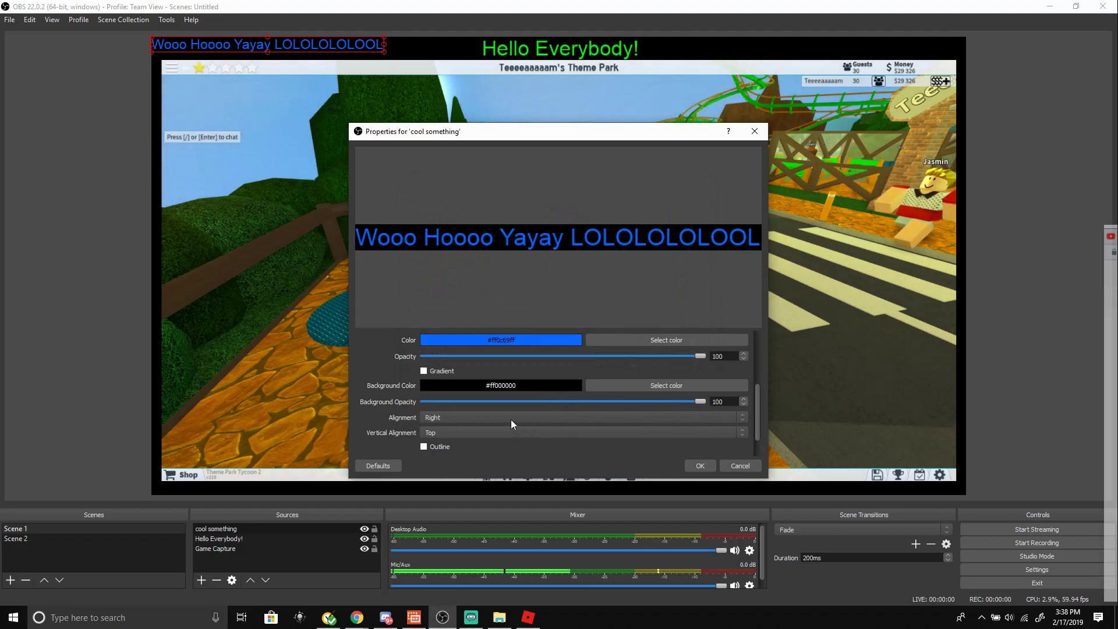
# Enlarge the text to span most of the canvas width and try a green hue for its background colour.
pyautogui.moveTo(384, 52); pyautogui.dragTo(402, 85)
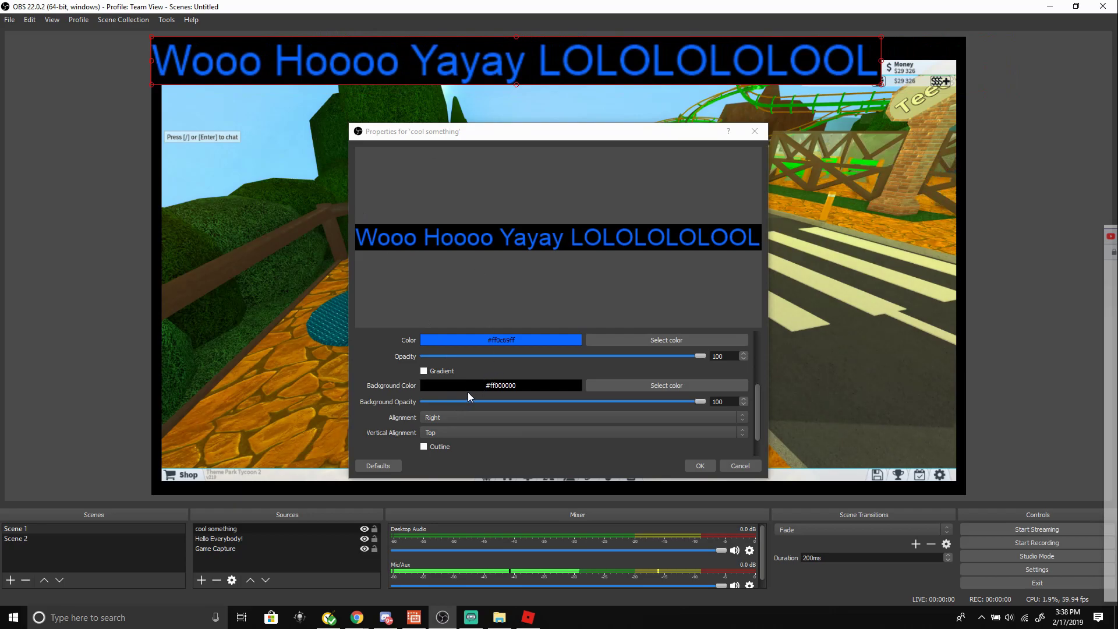
pyautogui.click(648, 387)
pyautogui.click(625, 209)
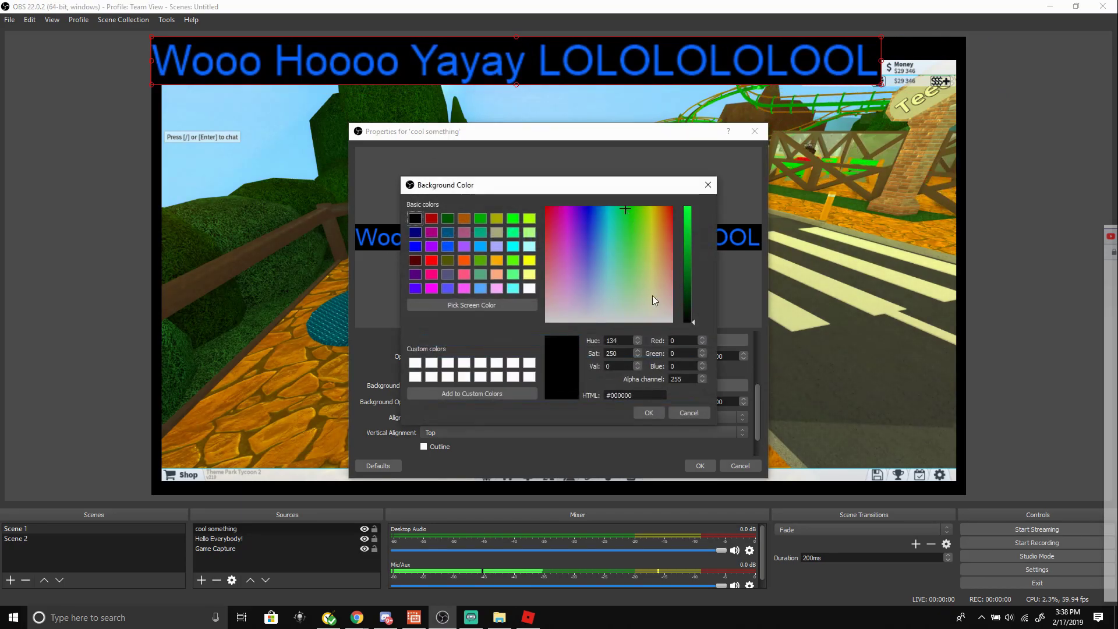
pyautogui.click(648, 414)
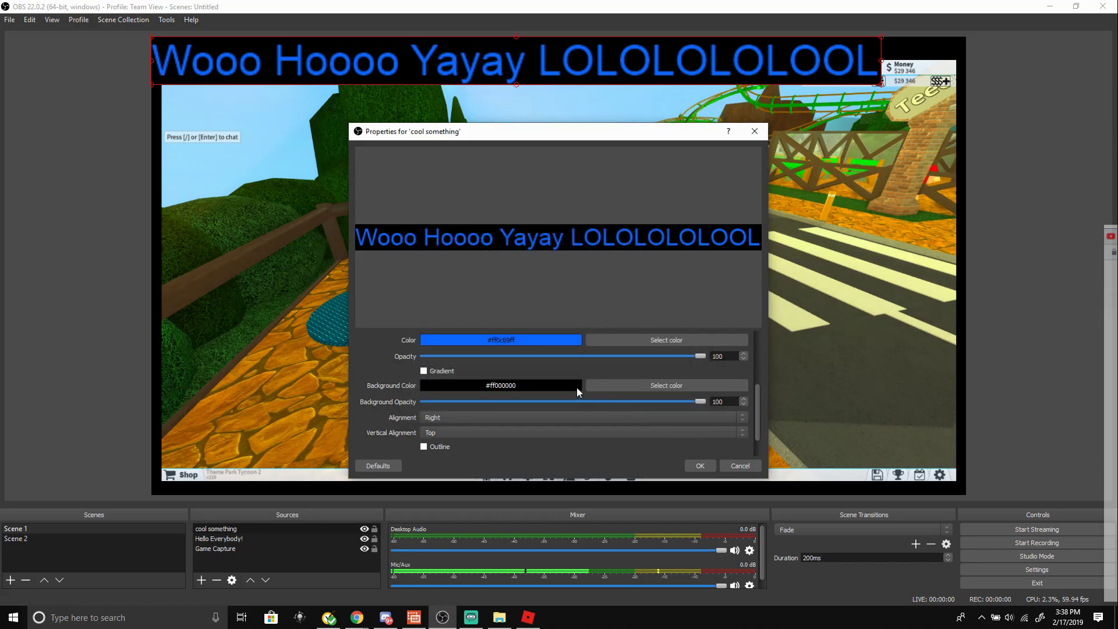
# Set the text's background colour to green #00ff00.
pyautogui.click(607, 384)
pyautogui.click(646, 230)
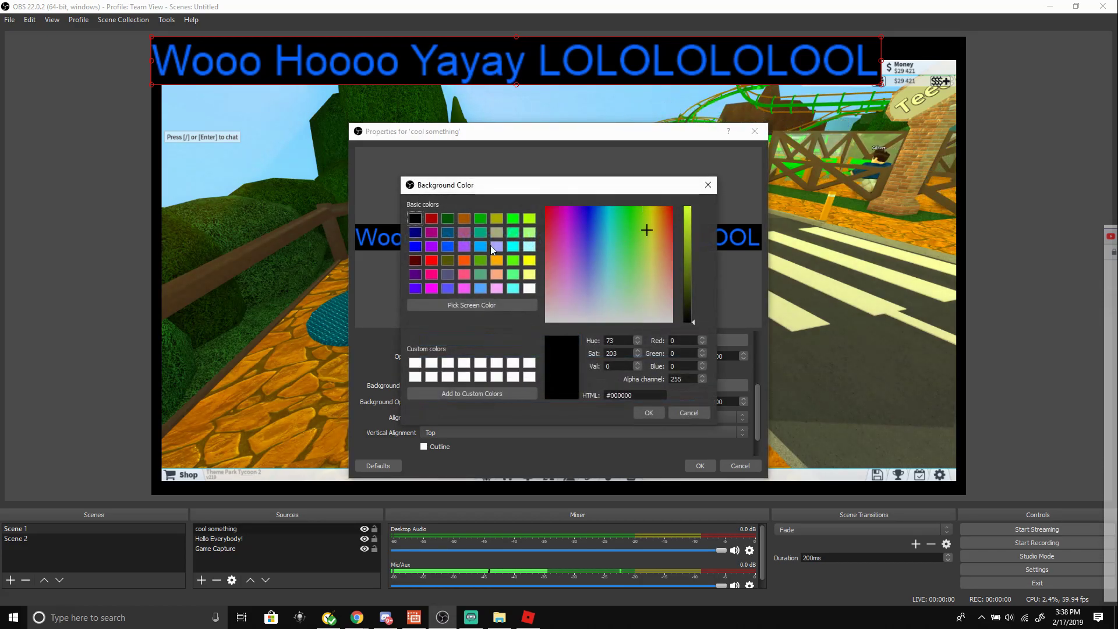
pyautogui.click(515, 219)
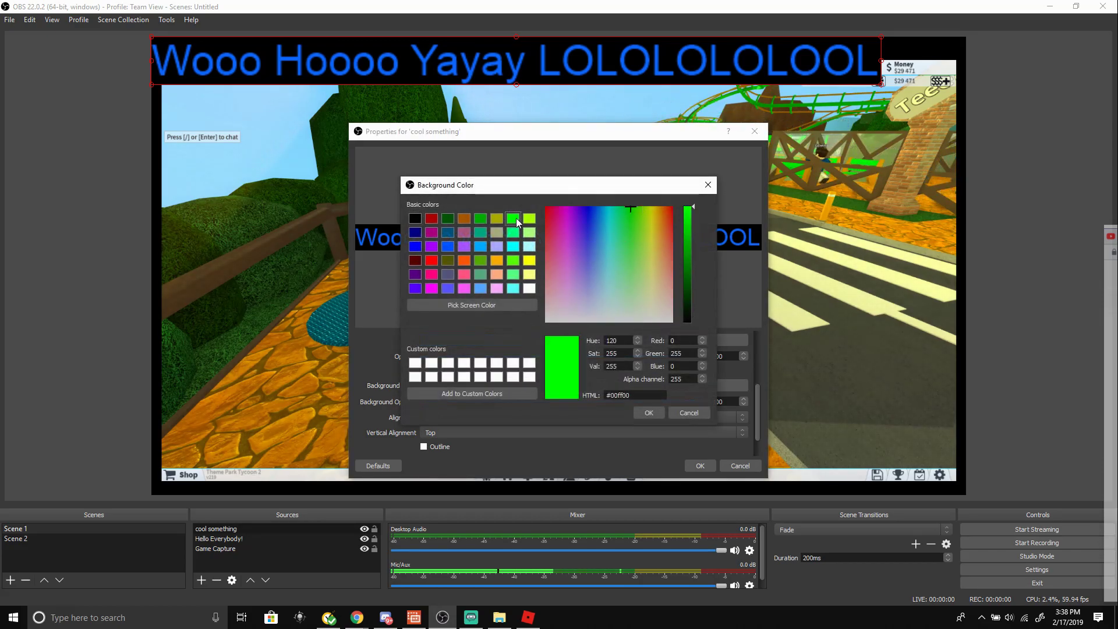
pyautogui.click(648, 413)
# Shrink the green-backed text, place it in the black strip below the game capture, and accept the source properties.
pyautogui.moveTo(512, 51); pyautogui.dragTo(551, 81)
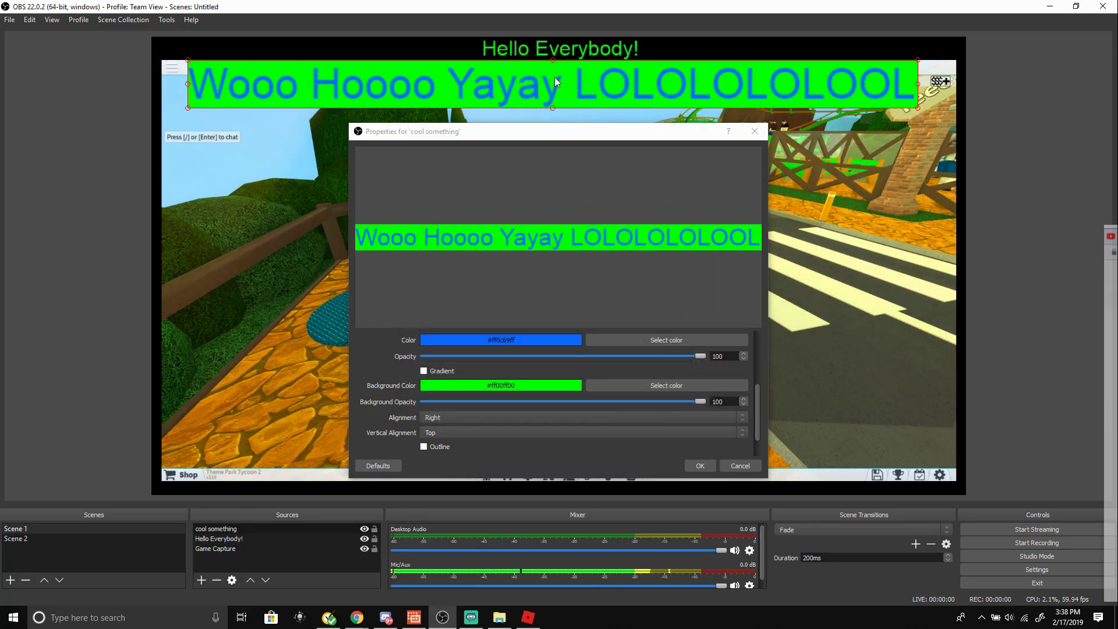
pyautogui.moveTo(551, 58); pyautogui.dragTo(536, 91)
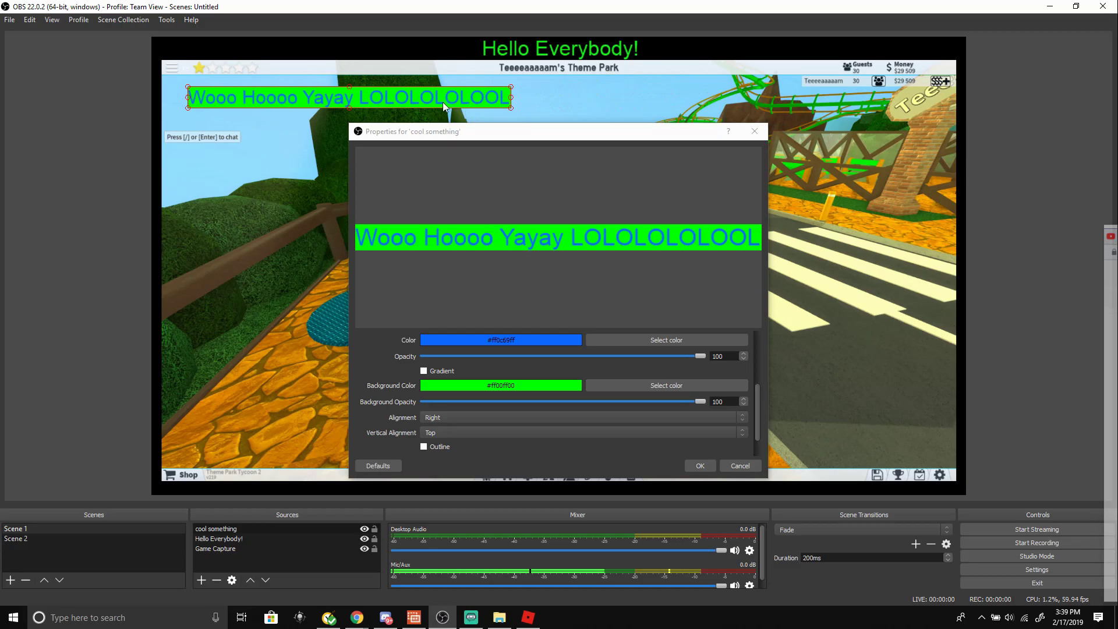
pyautogui.moveTo(439, 99); pyautogui.dragTo(638, 485)
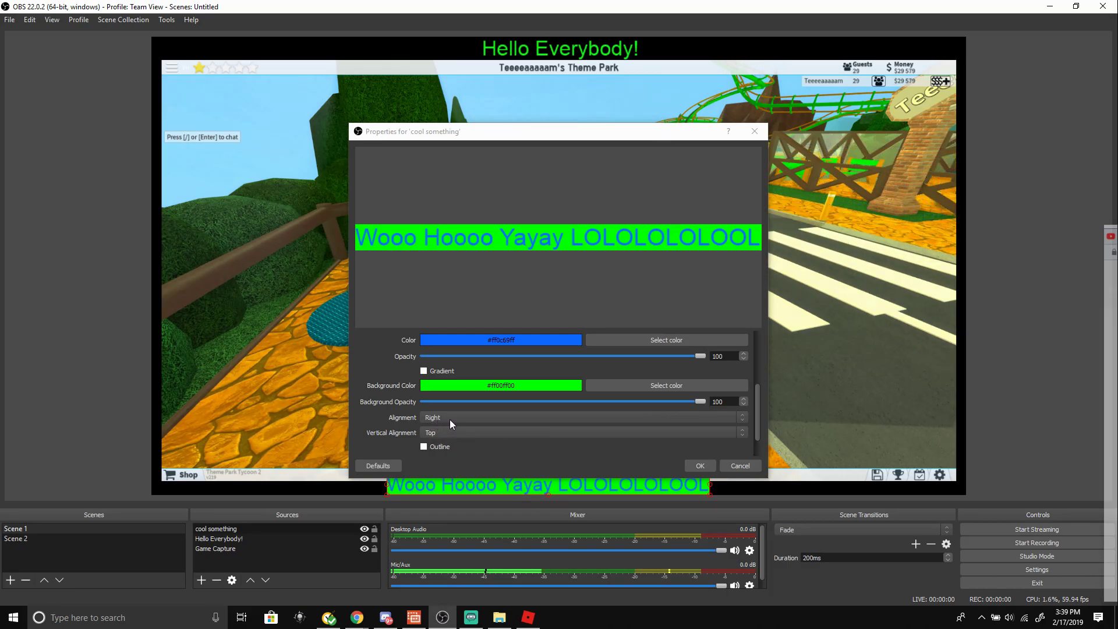
pyautogui.click(708, 466)
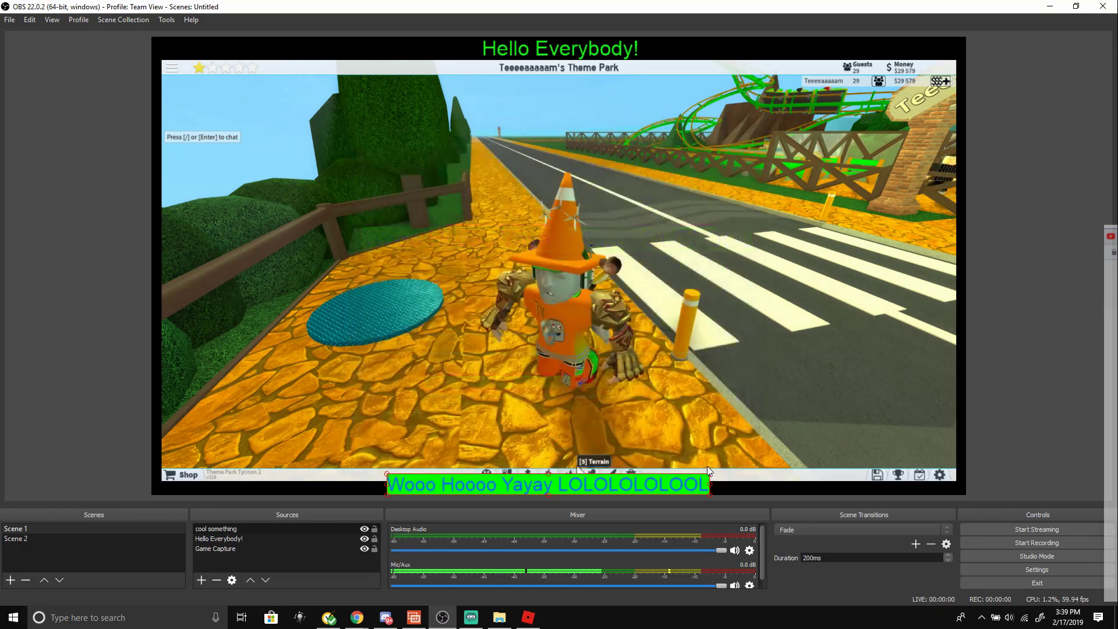
pyautogui.moveTo(593, 482)
pyautogui.mouseDown()
pyautogui.moveTo(655, 120)
pyautogui.moveTo(486, 280)
pyautogui.moveTo(372, 366)
pyautogui.moveTo(425, 187)
pyautogui.moveTo(648, 427)
pyautogui.moveTo(591, 438)
pyautogui.moveTo(601, 473)
pyautogui.mouseUp()
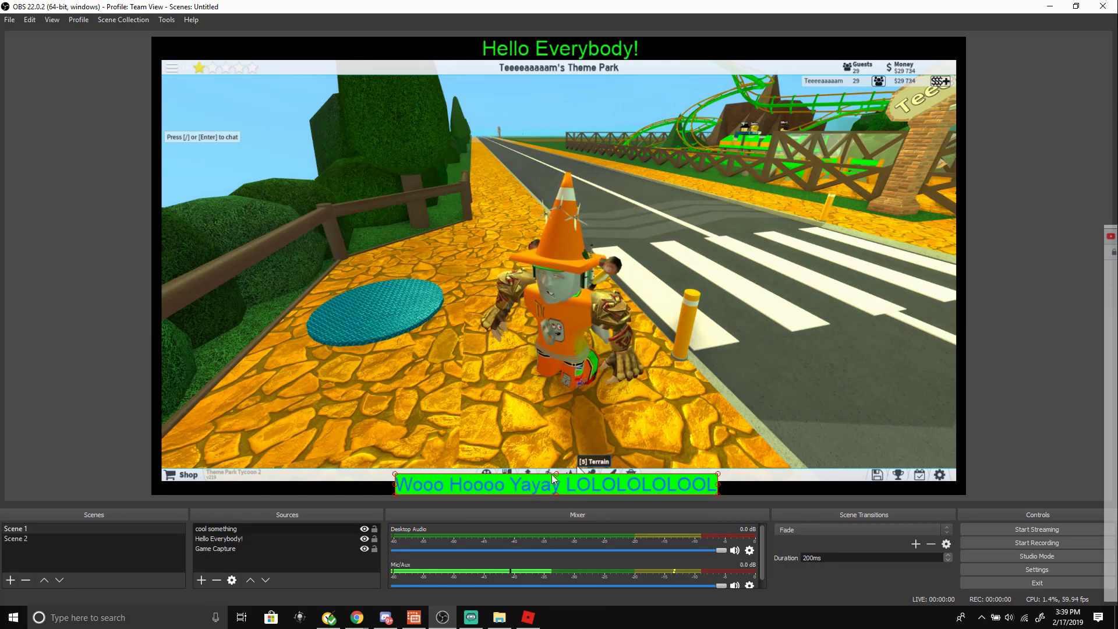
pyautogui.moveTo(556, 474); pyautogui.dragTo(556, 476)
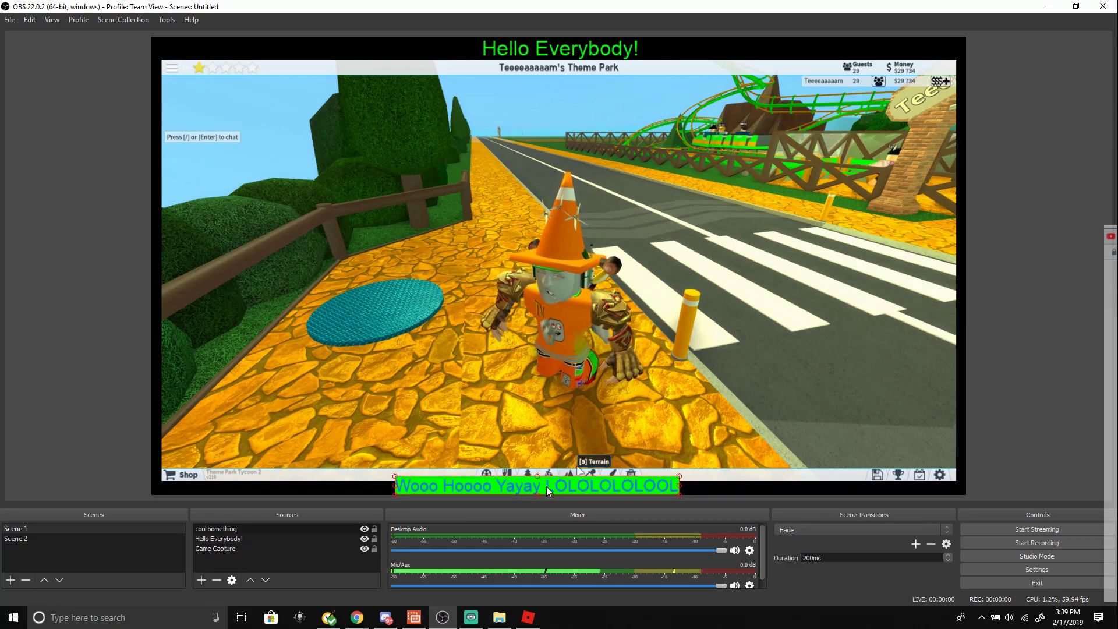
# Add a Scroll effect filter with its default name to the "cool something" text source.
pyautogui.rightClick(513, 489)
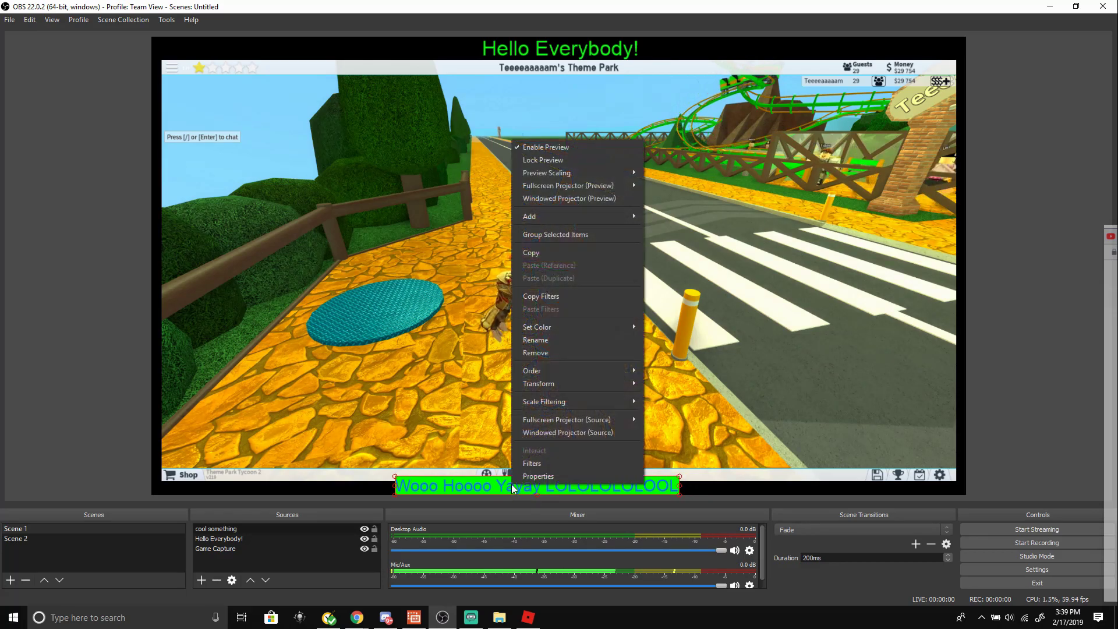
pyautogui.click(541, 464)
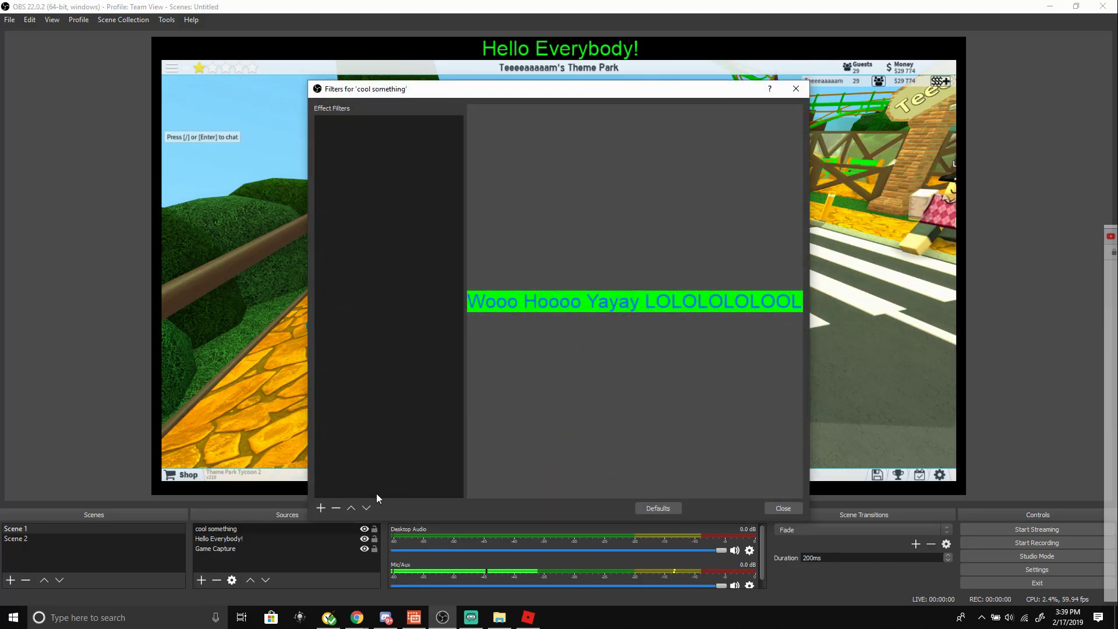
pyautogui.click(320, 508)
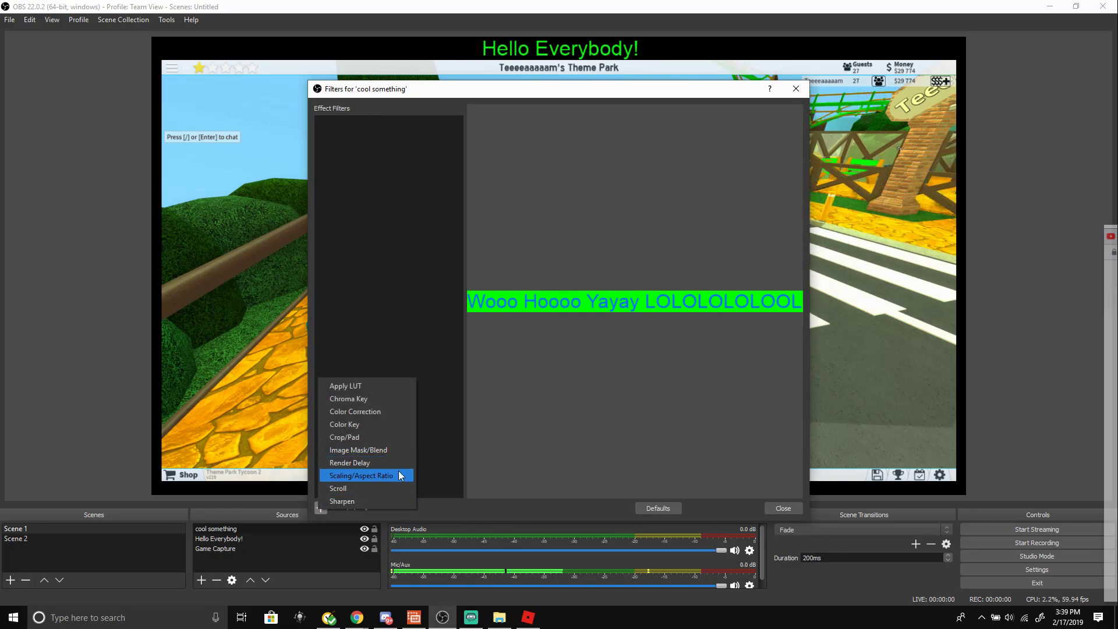
pyautogui.click(339, 488)
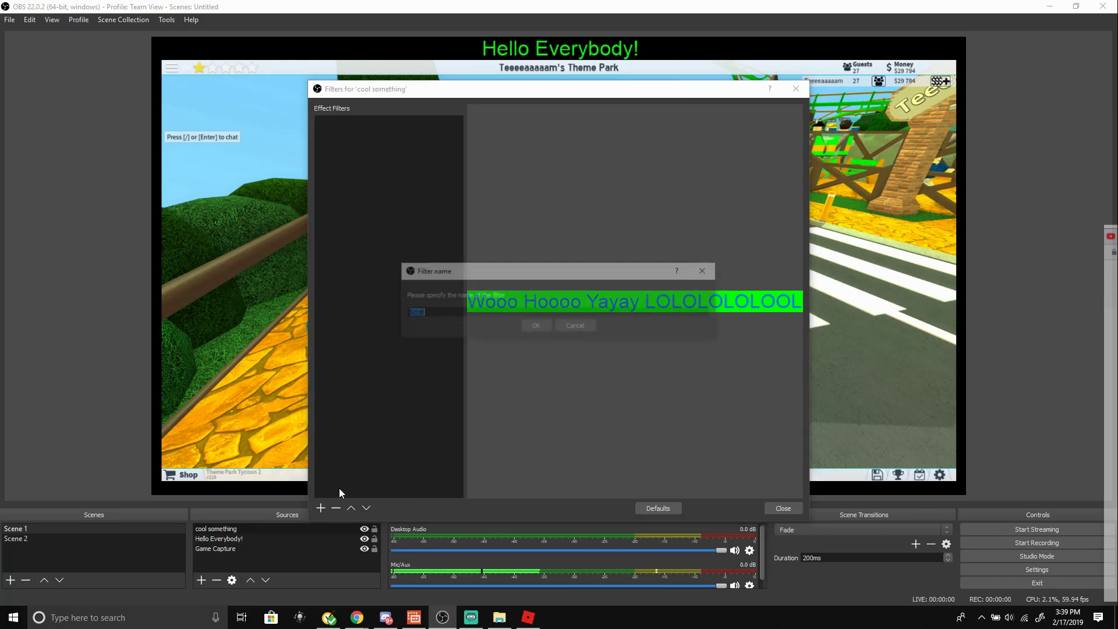
pyautogui.click(532, 325)
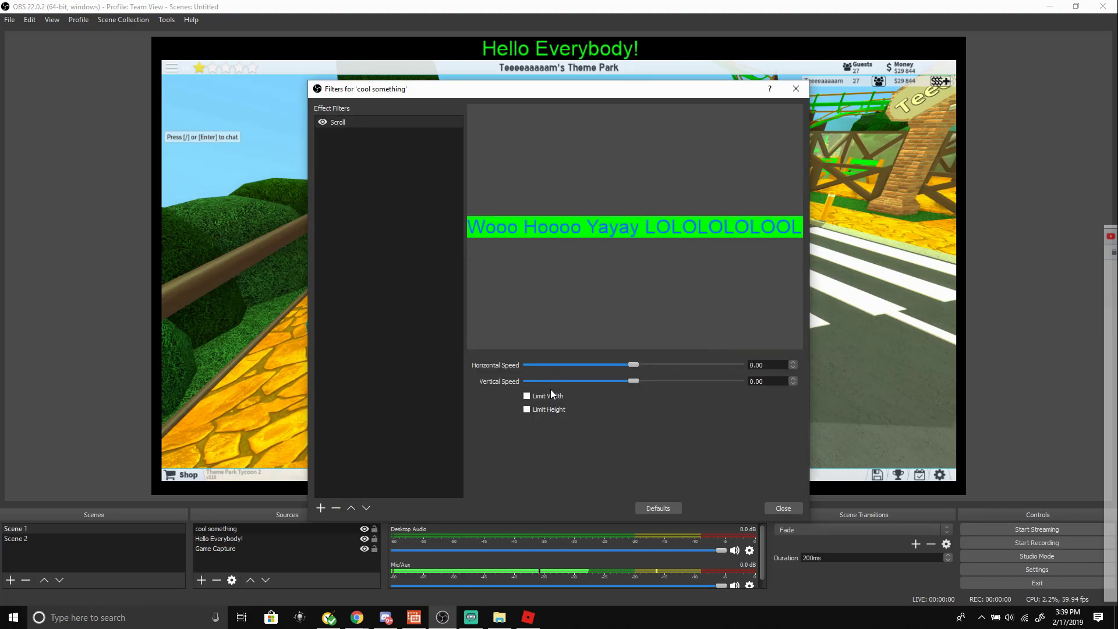
# Set the Scroll filter's horizontal speed to 36 and vertical speed to 31, and close the filters.
pyautogui.click(636, 364)
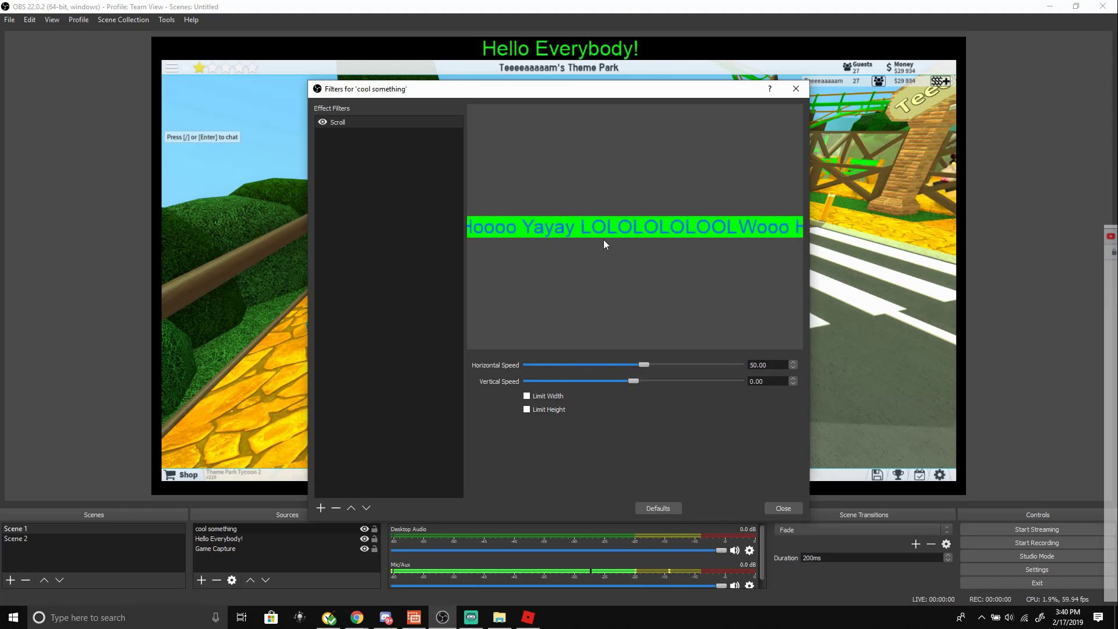
pyautogui.moveTo(646, 362)
pyautogui.mouseDown()
pyautogui.moveTo(736, 365)
pyautogui.moveTo(527, 359)
pyautogui.moveTo(582, 372)
pyautogui.moveTo(643, 365)
pyautogui.mouseUp()
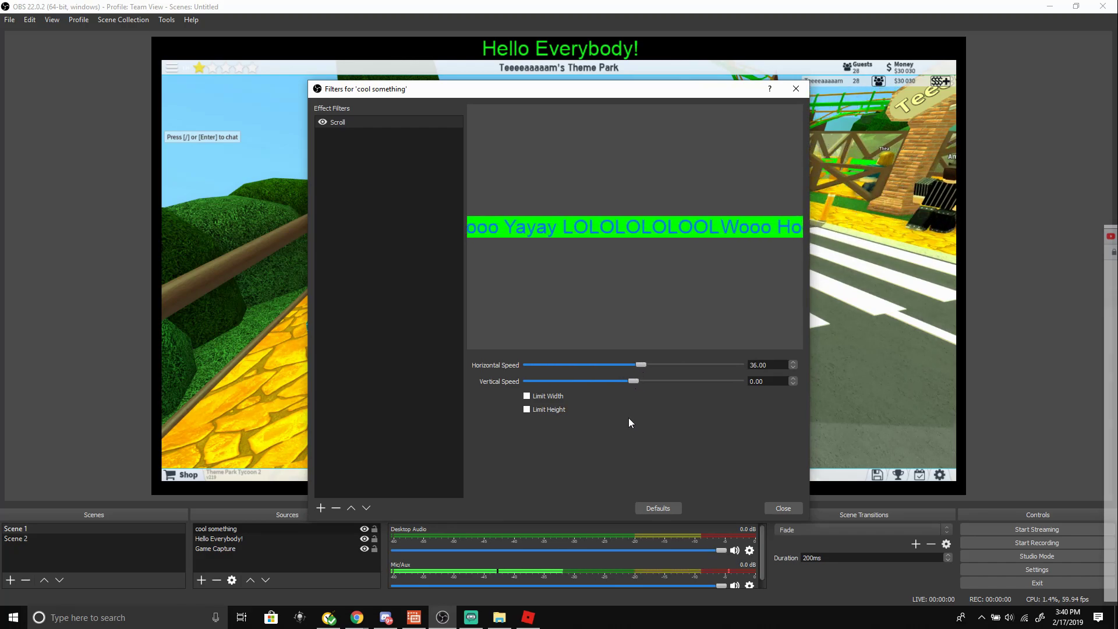
pyautogui.moveTo(634, 382); pyautogui.dragTo(582, 373)
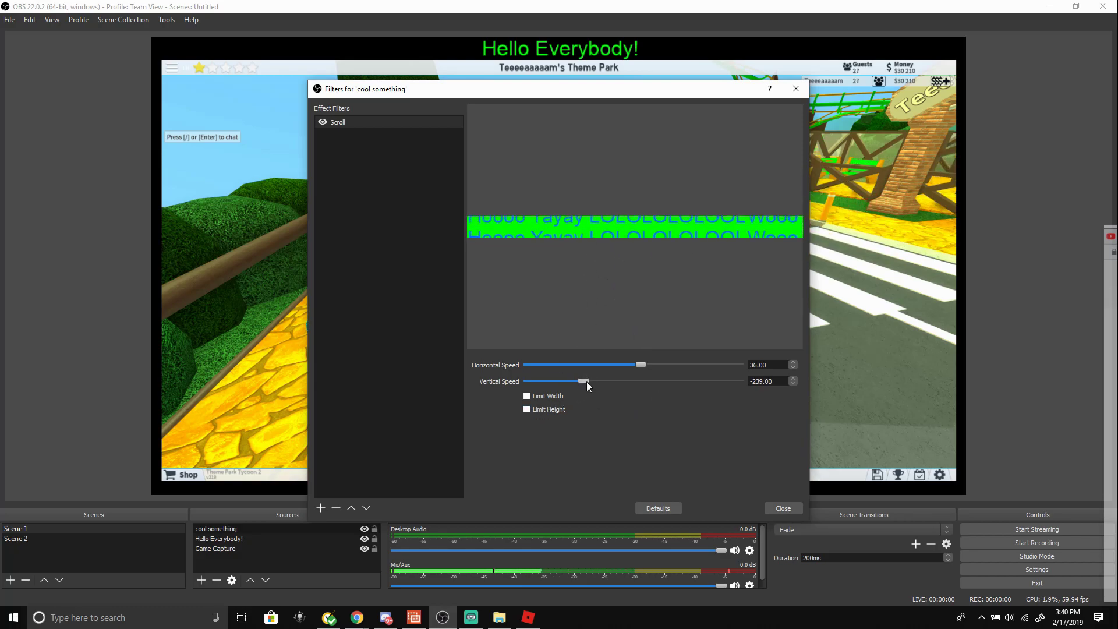
pyautogui.moveTo(587, 381); pyautogui.dragTo(655, 382)
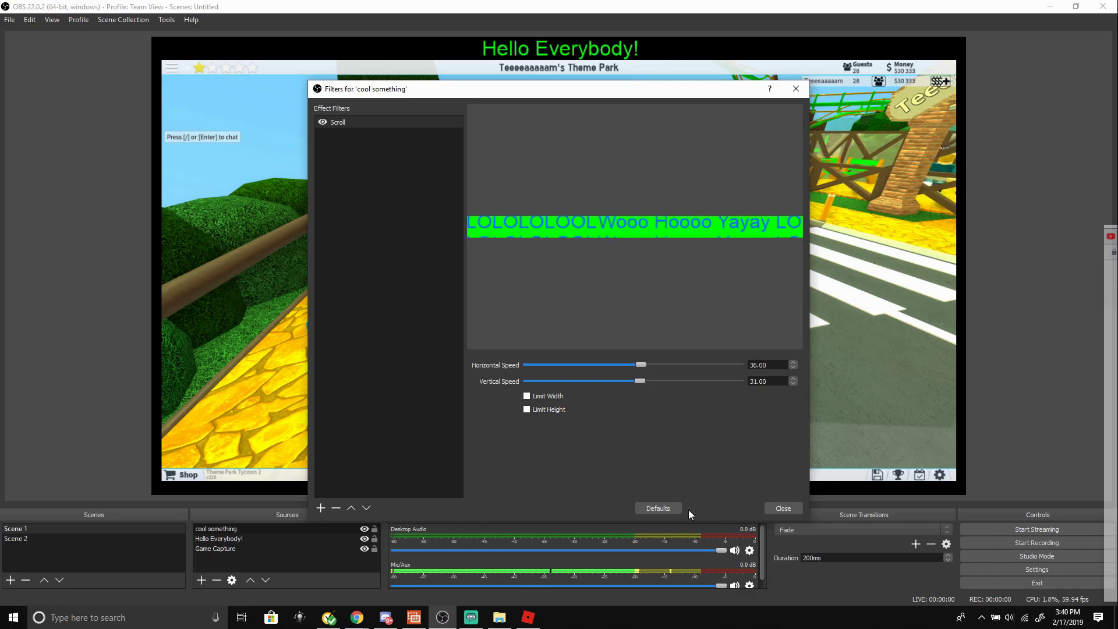
pyautogui.click(784, 508)
# Shrink the scrolling text further and centre it within the black strip below the game capture.
pyautogui.moveTo(618, 385); pyautogui.dragTo(608, 364)
pyautogui.moveTo(695, 379)
pyautogui.mouseDown()
pyautogui.moveTo(774, 416)
pyautogui.moveTo(680, 376)
pyautogui.moveTo(708, 381)
pyautogui.mouseUp()
pyautogui.moveTo(586, 369); pyautogui.dragTo(618, 489)
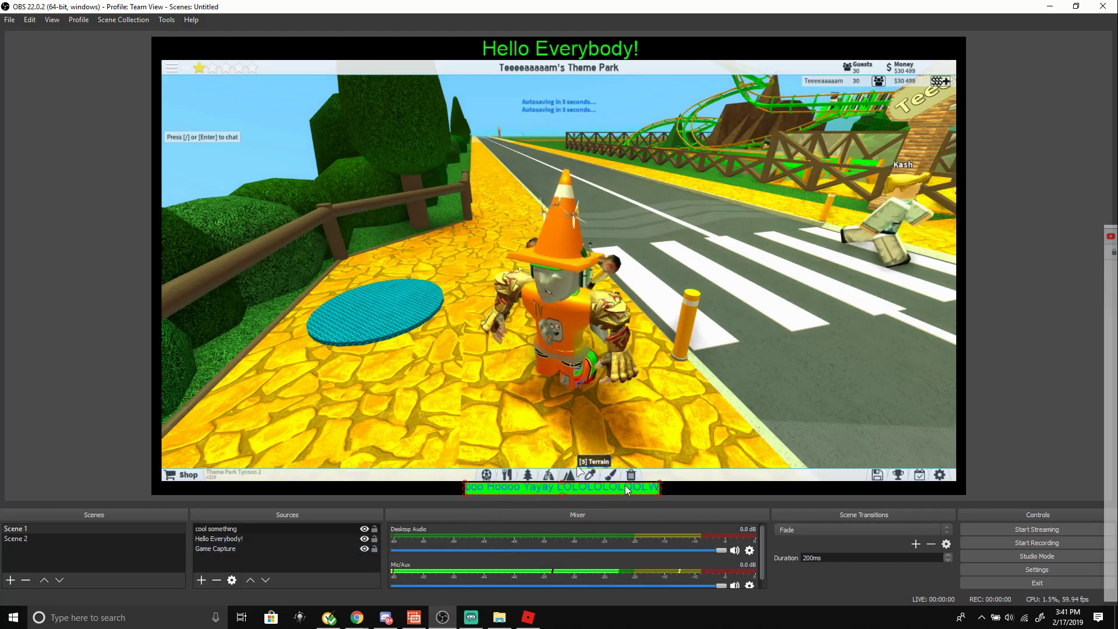
pyautogui.click(201, 581)
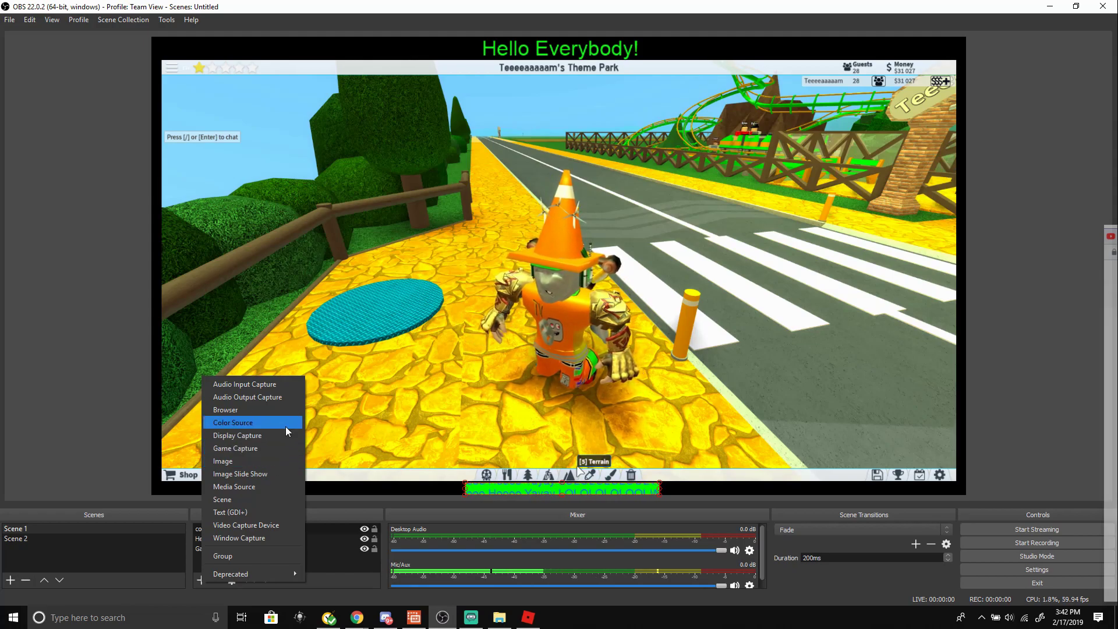
pyautogui.click(257, 590)
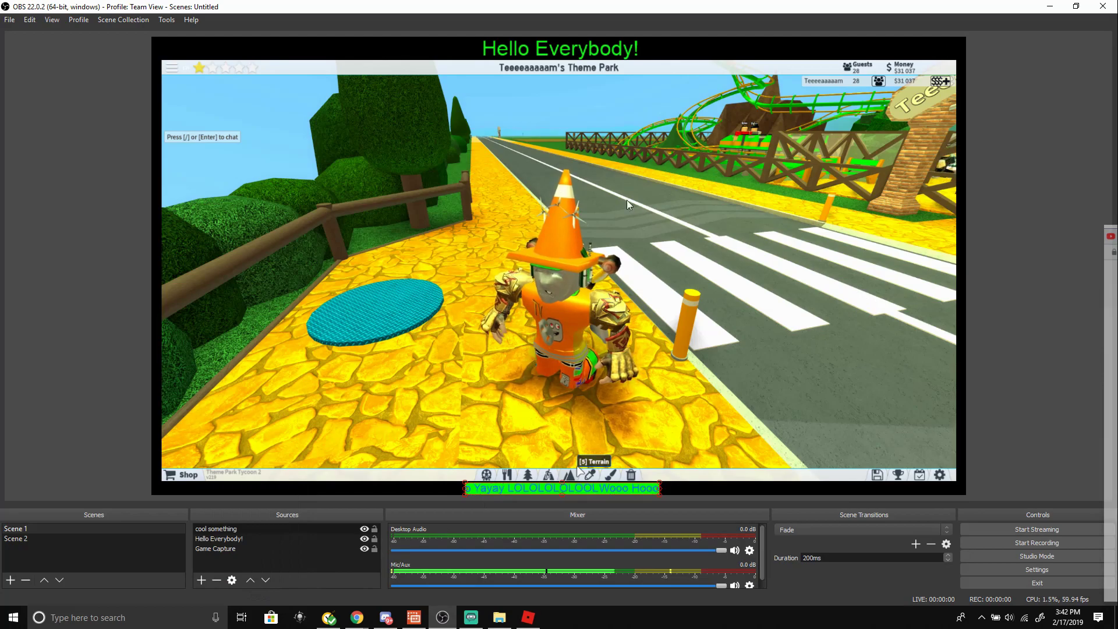
# Nudge the scrolling text slightly to the left within the black strip below the game capture.
pyautogui.moveTo(550, 487); pyautogui.dragTo(543, 491)
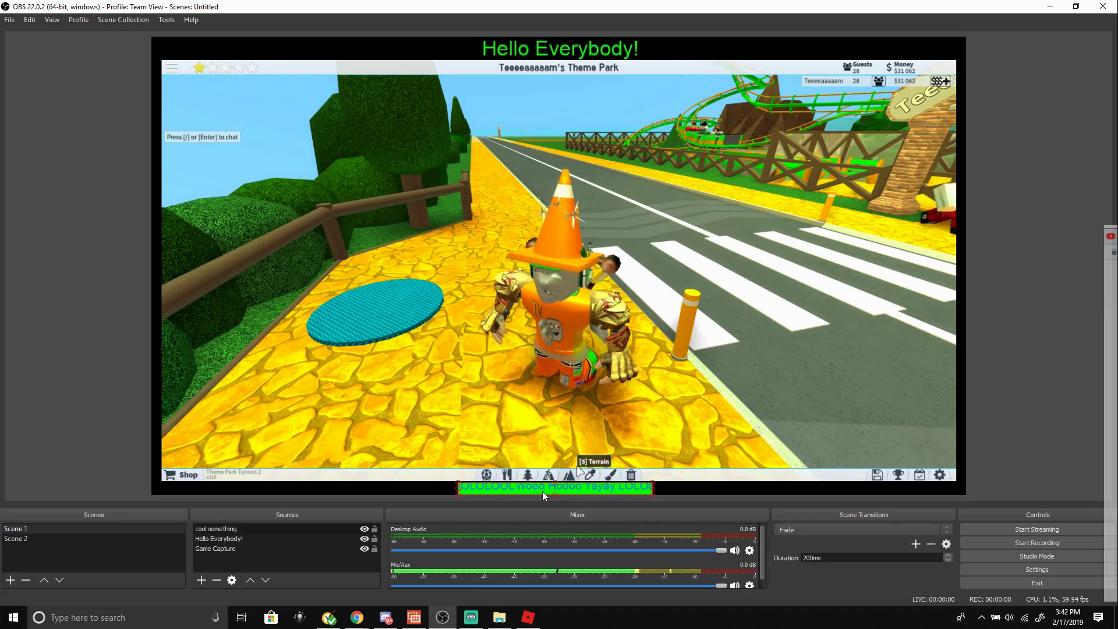
pyautogui.moveTo(543, 491); pyautogui.dragTo(542, 493)
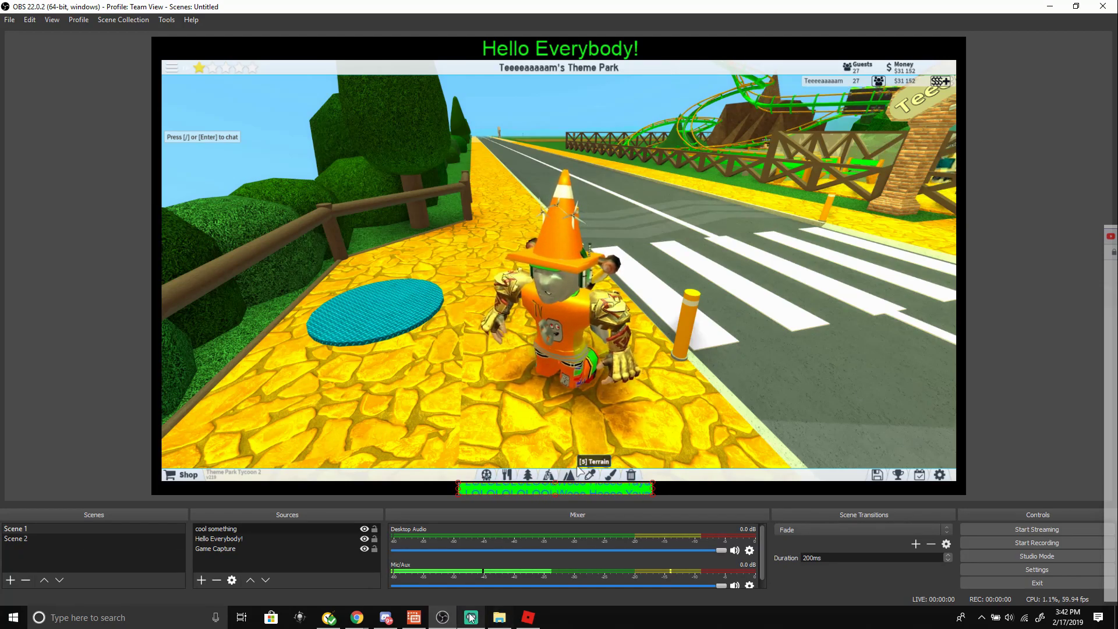
# Switch to the Streamlabs OBS window.
pyautogui.moveTo(471, 617)
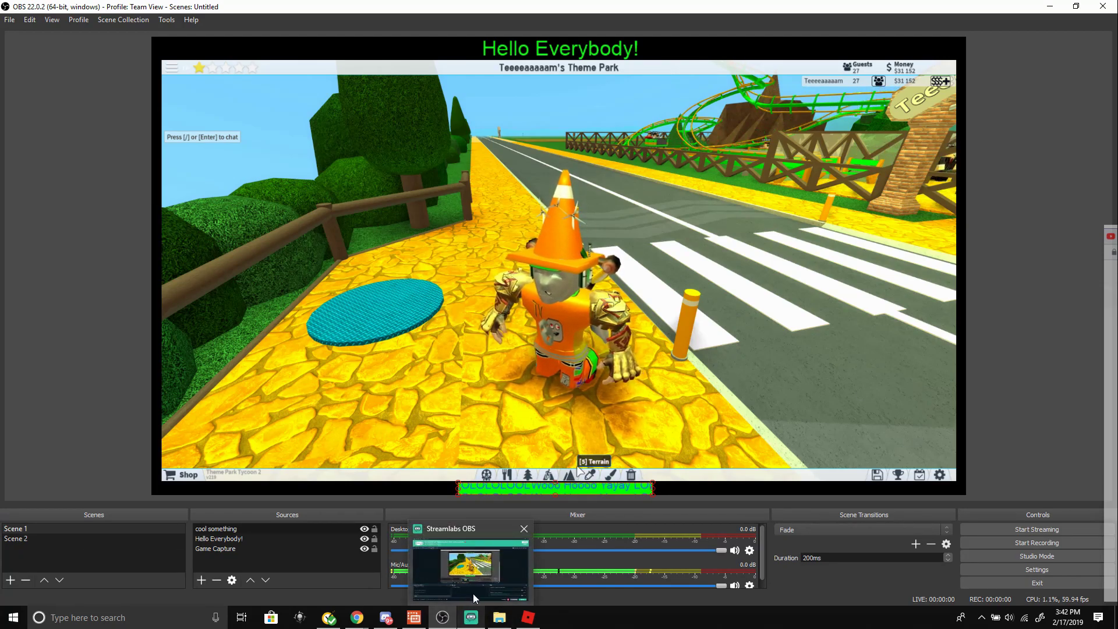
pyautogui.moveTo(488, 564)
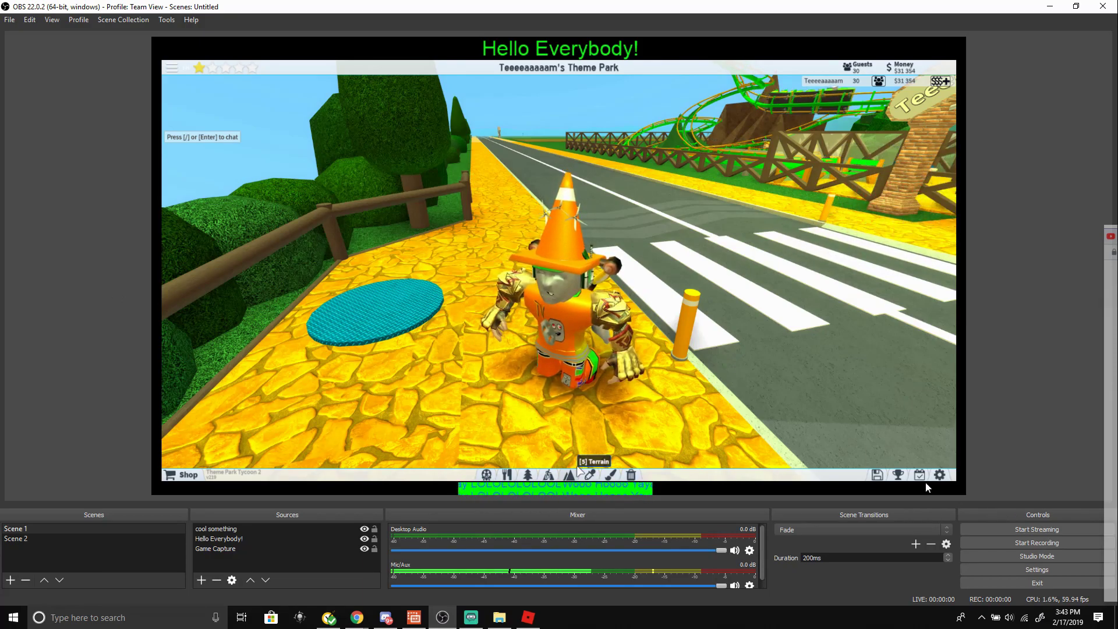
pyautogui.click(470, 617)
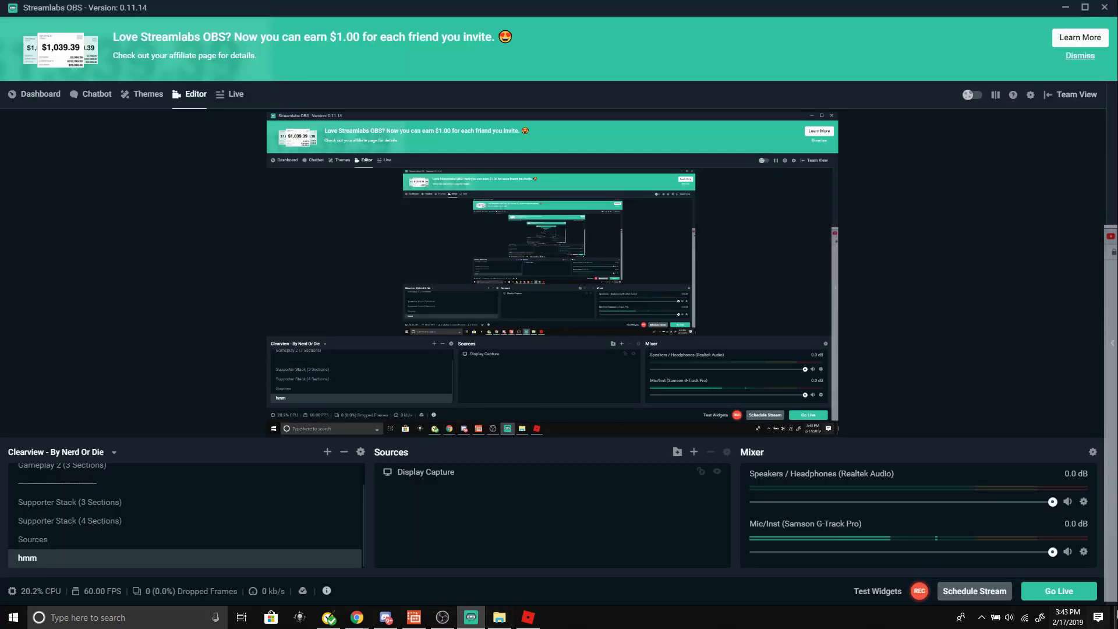